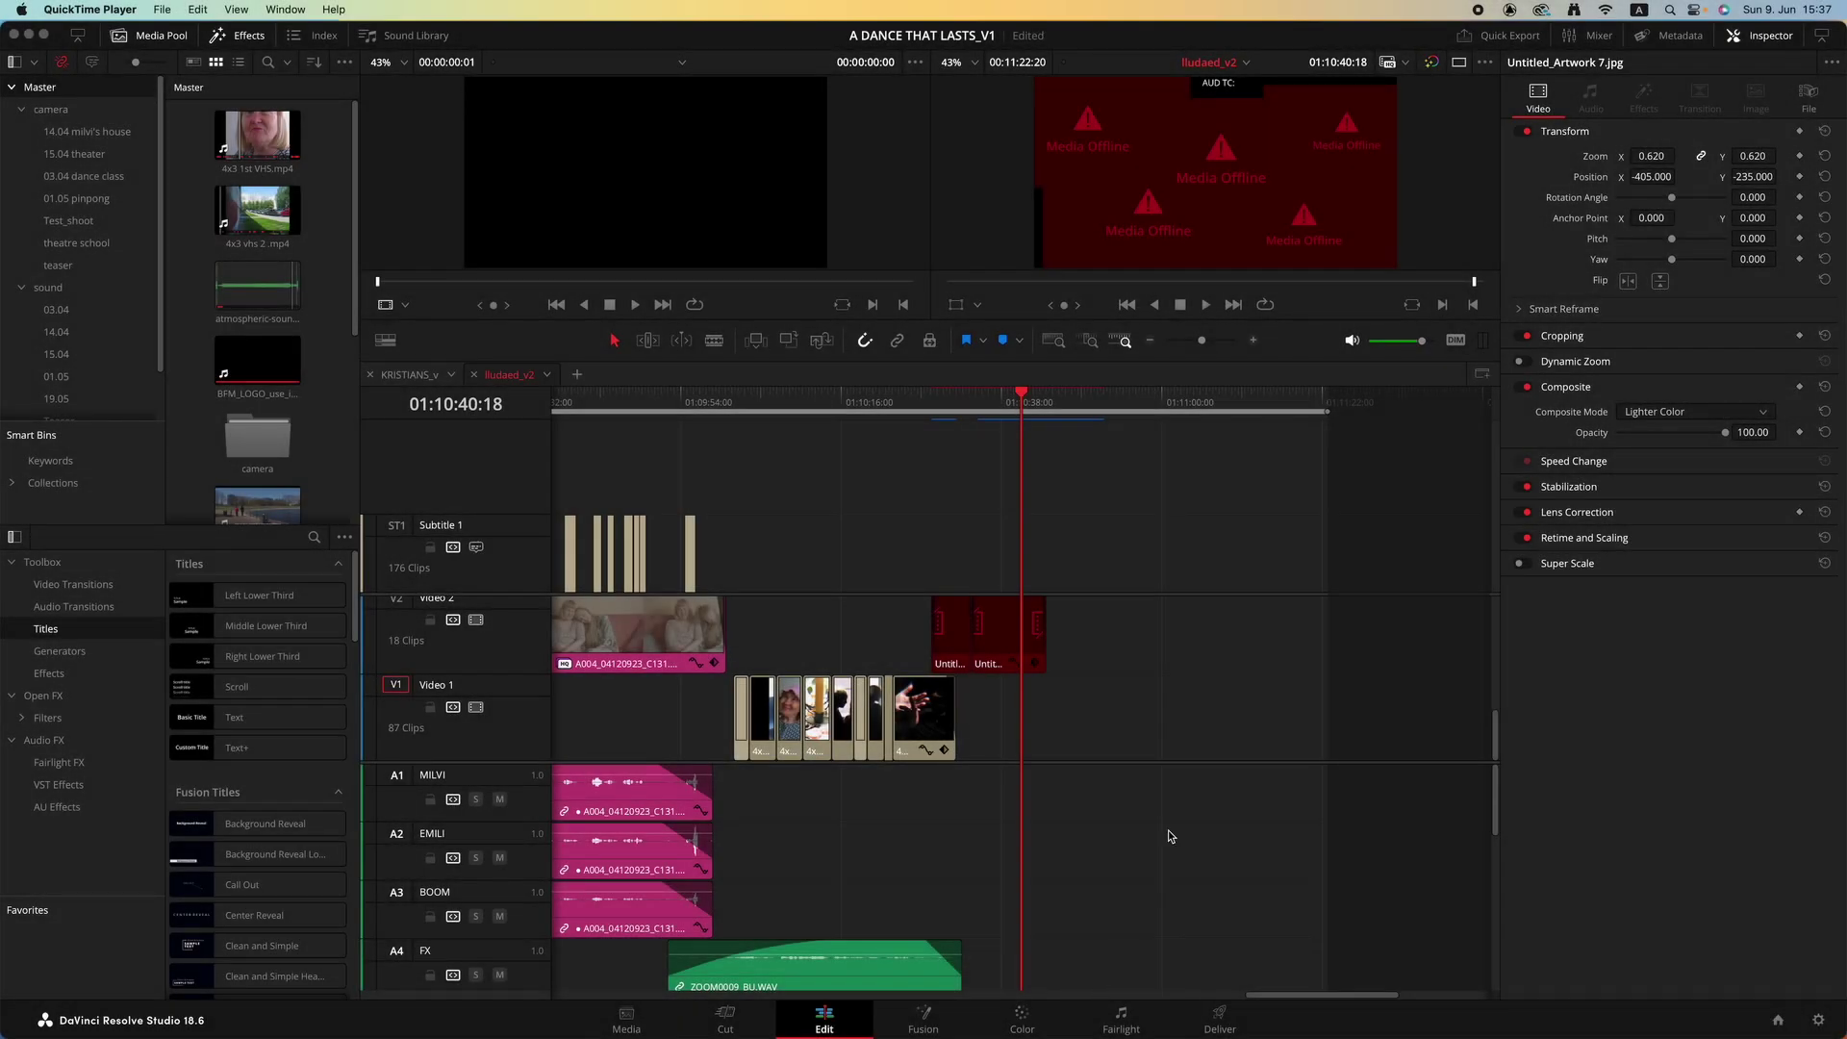
- Return the playhead to the start of the lludaed_v2 timeline and open the Deliver page
left_click(578, 400)
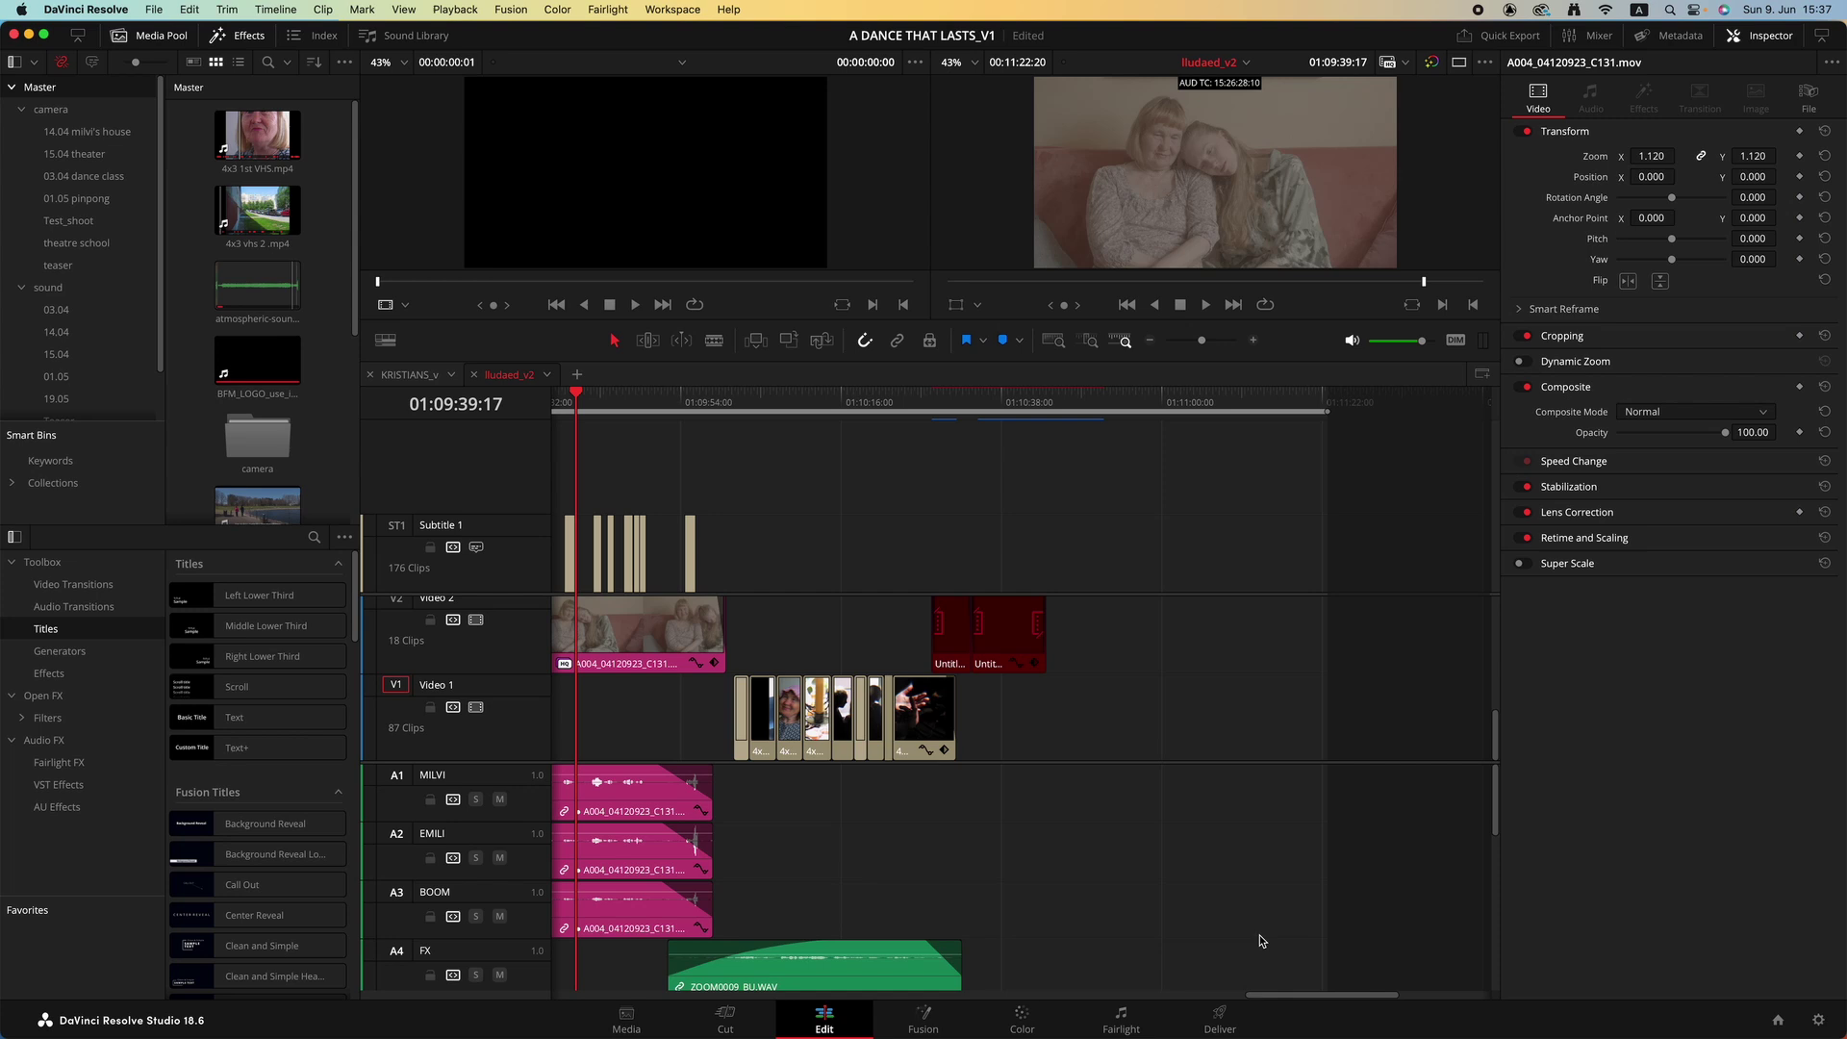
left_click_drag(1205, 341, 1193, 344)
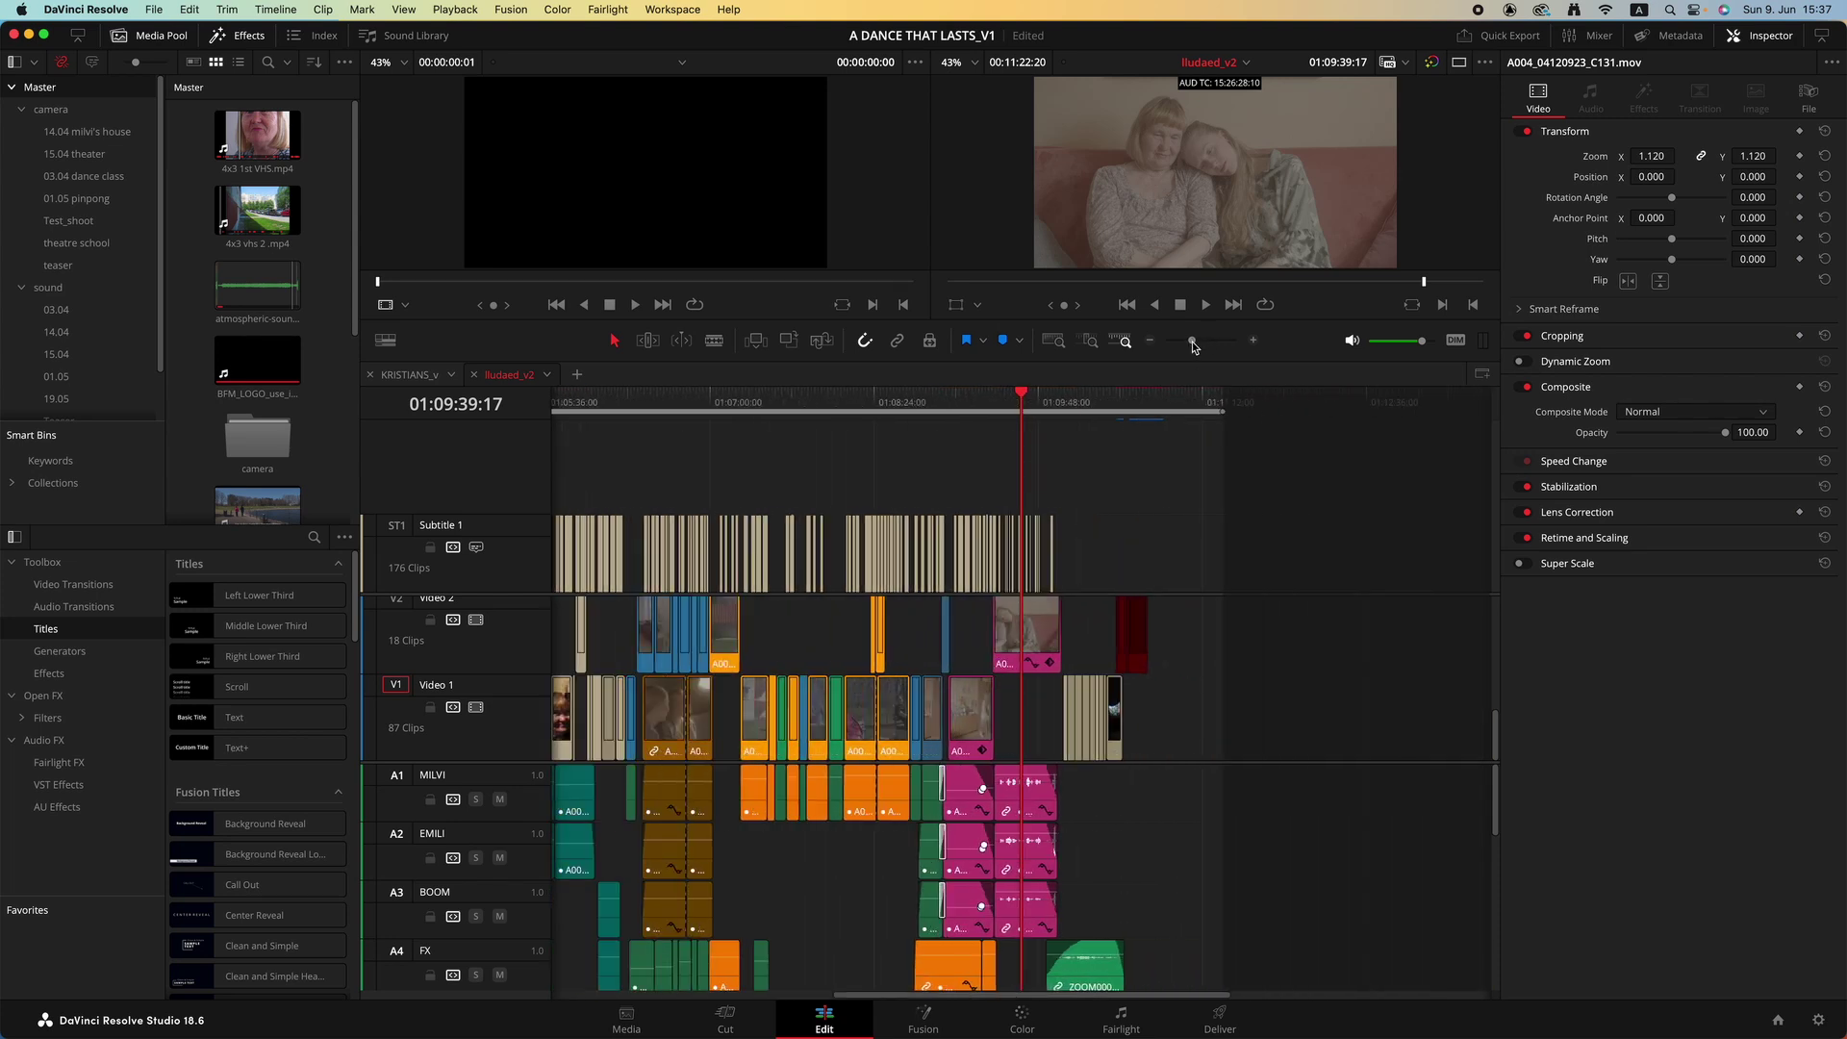
key("Home")
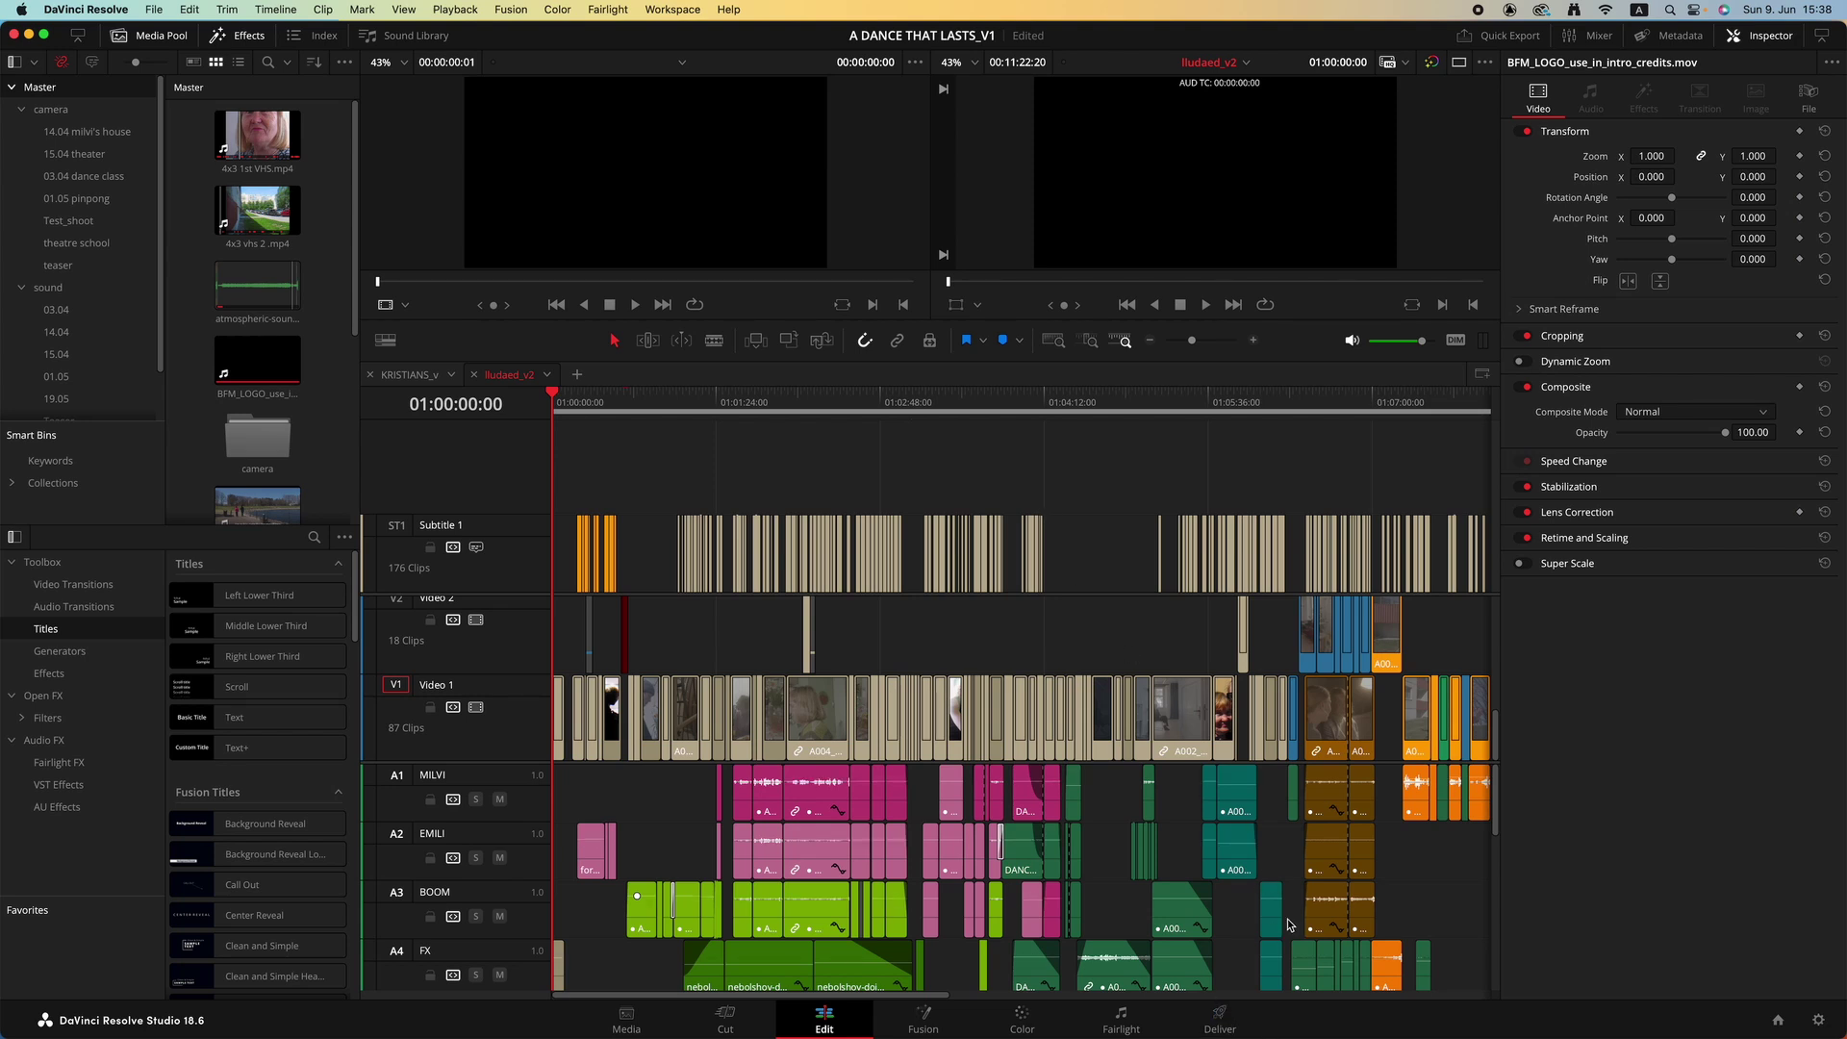
left_click(1220, 1017)
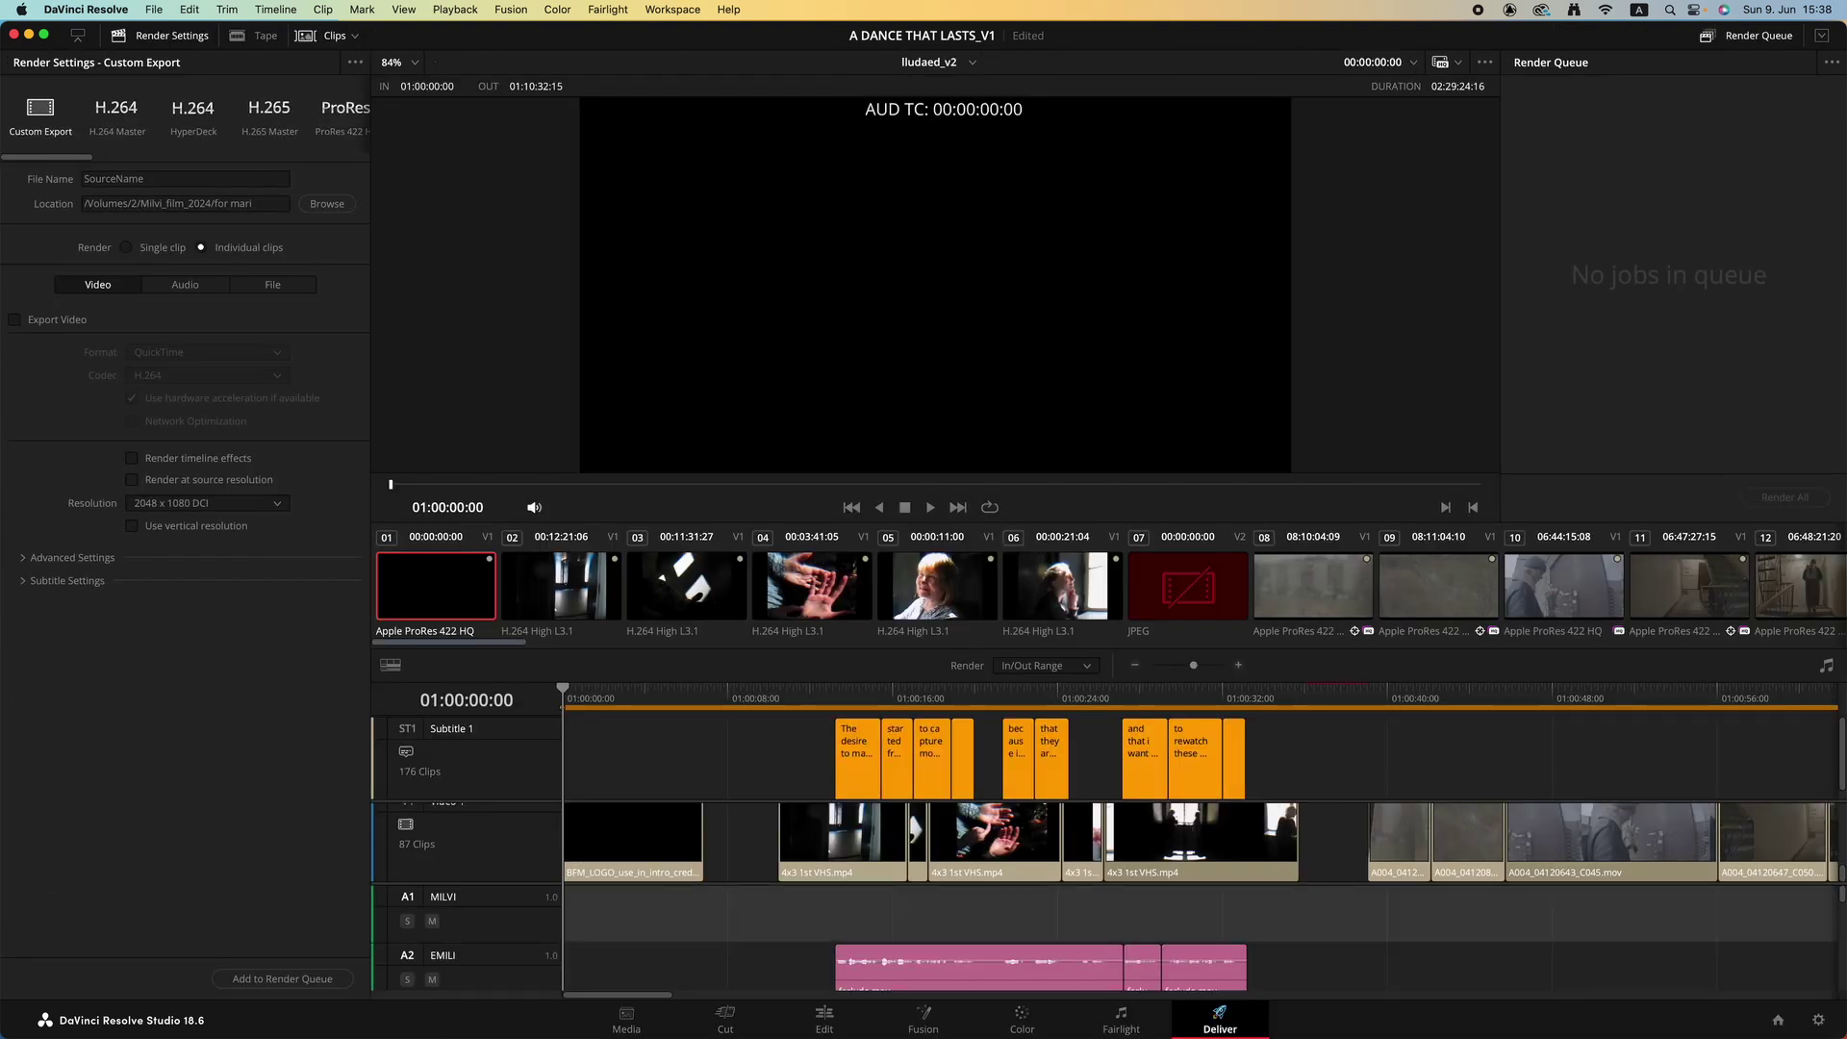
- Select all clips on the timeline and place the playhead near the end of the film at 01:10:07:04
key("super+a")
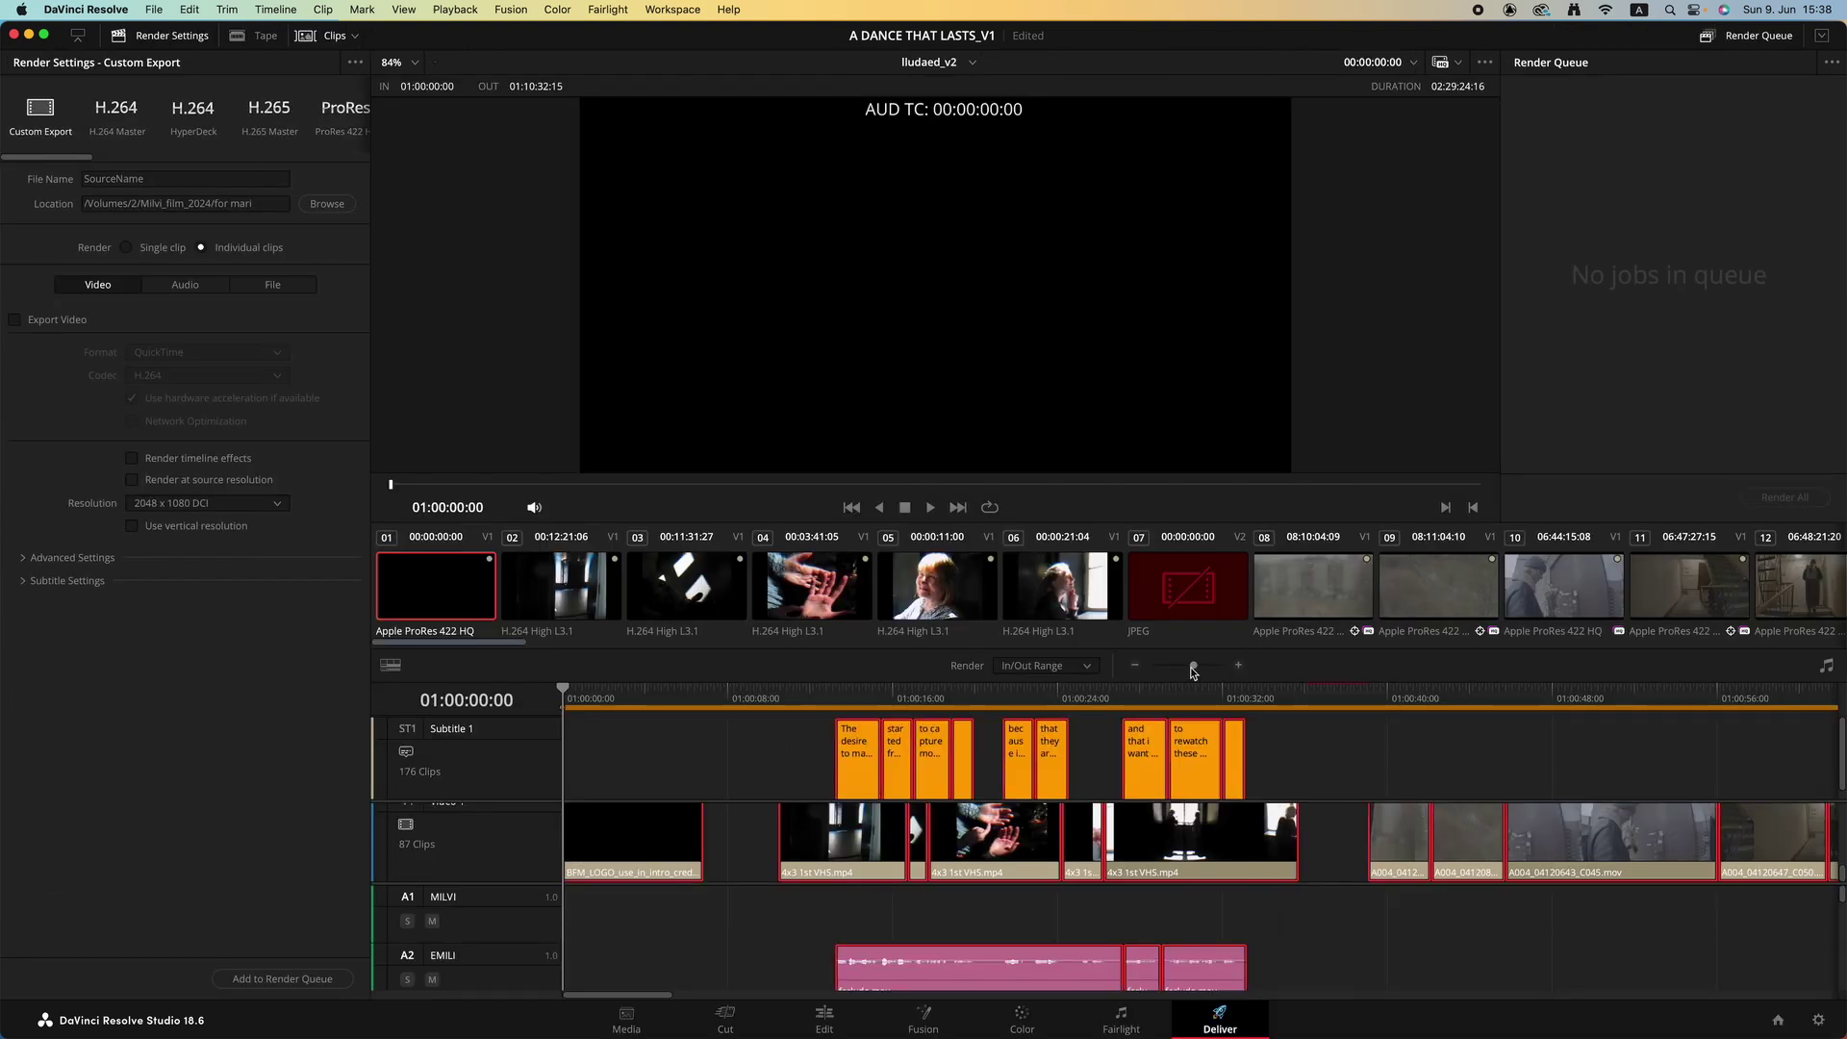
left_click_drag(1194, 666, 1176, 666)
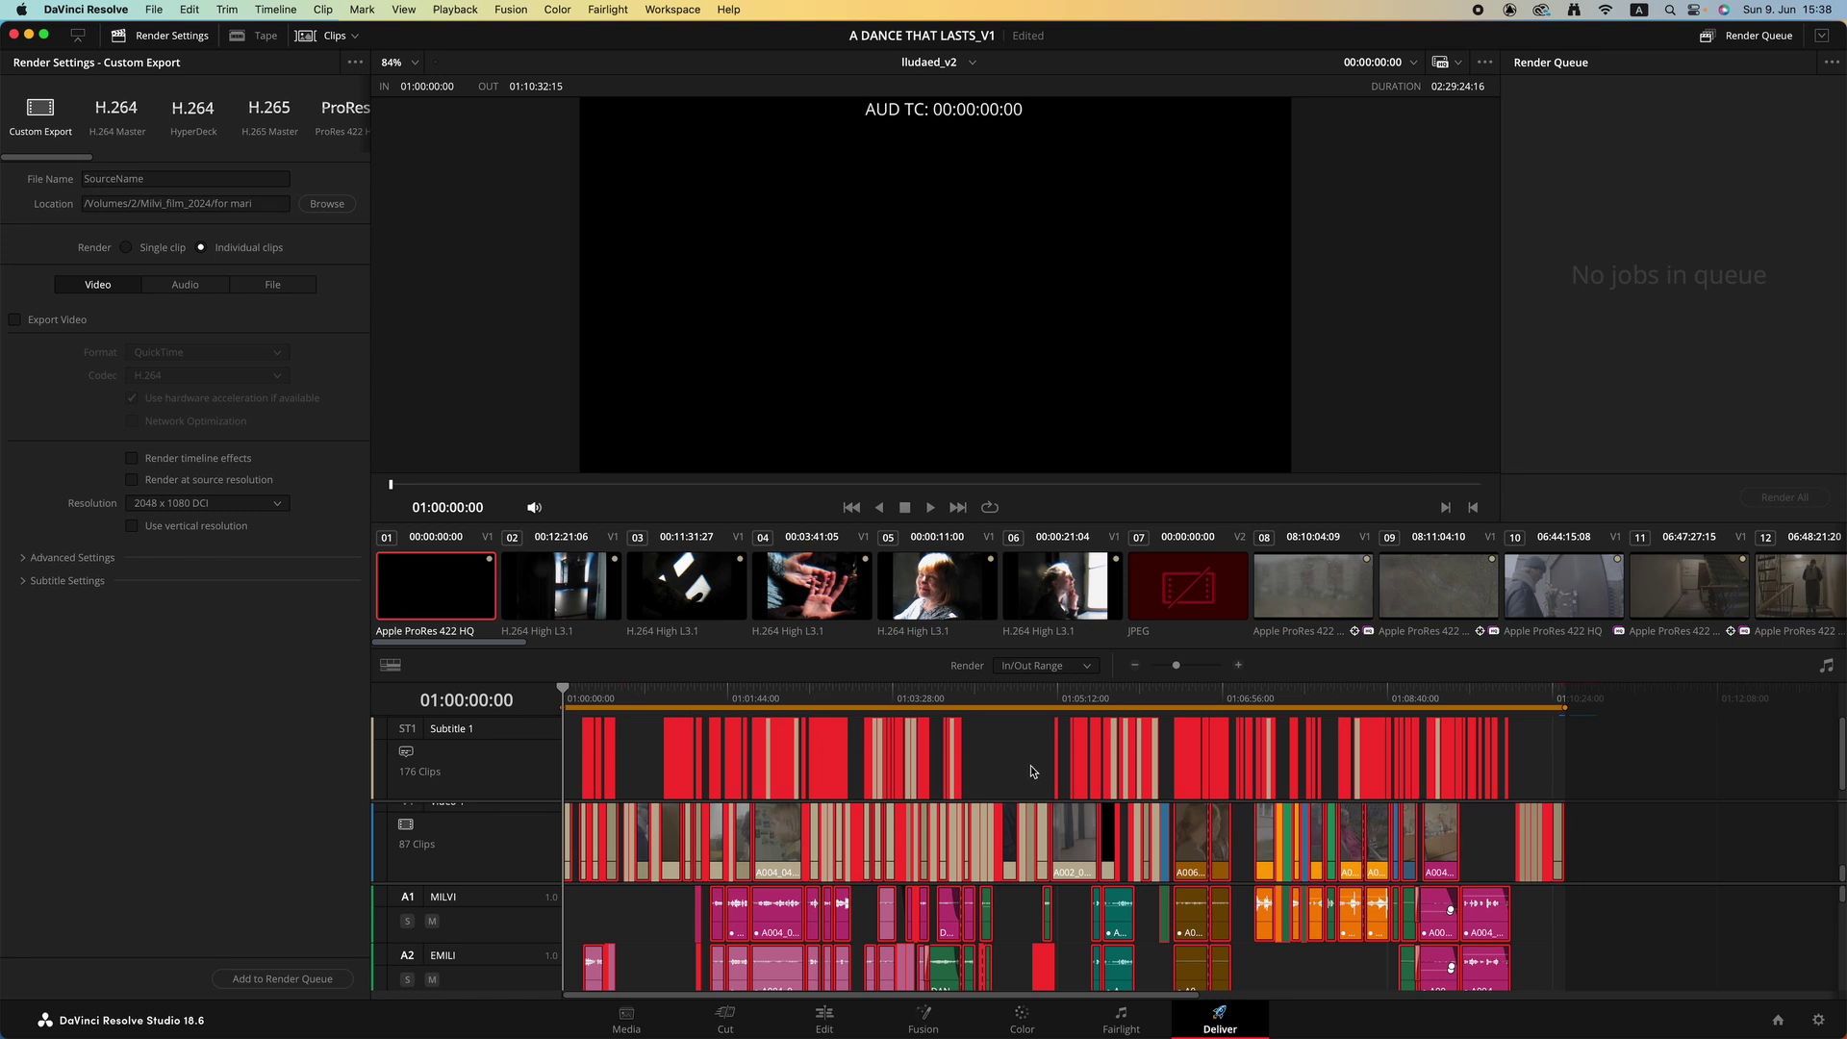
left_click(1524, 688)
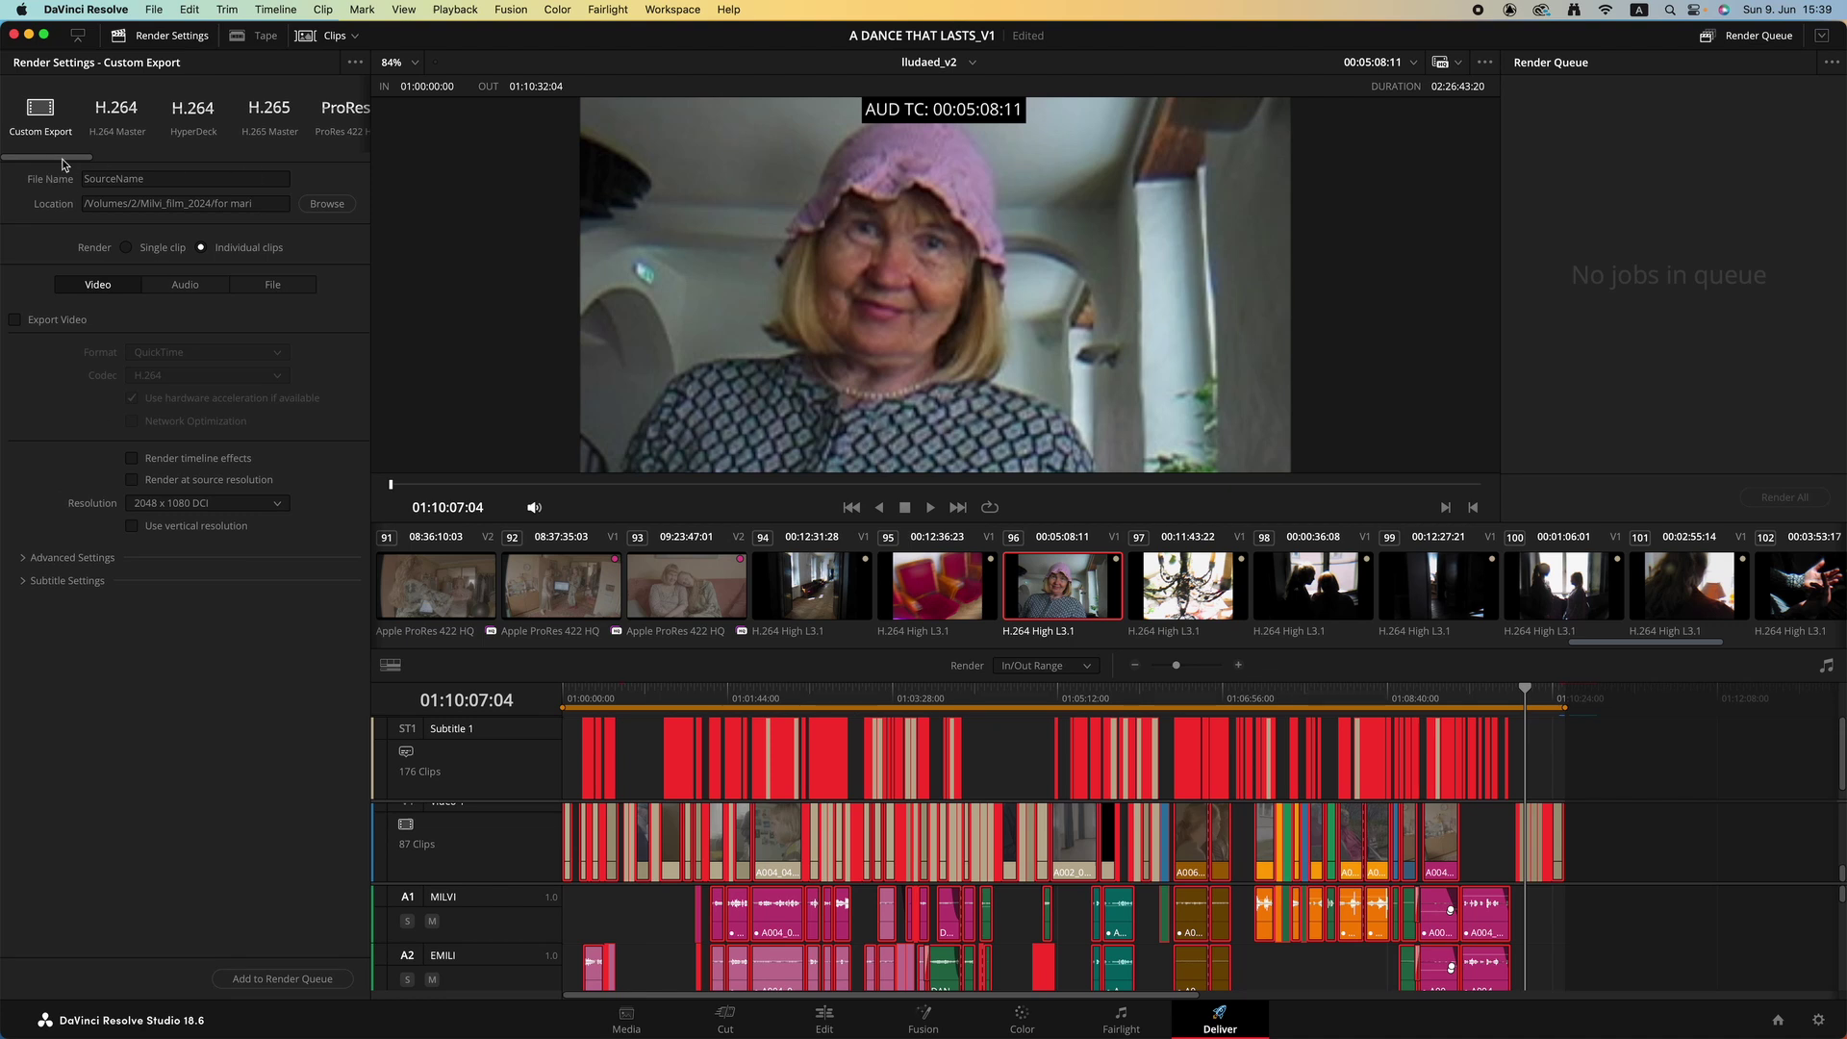
- Choose the Pro Tools preset in the render settings
left_click_drag(62, 158, 341, 159)
left_click(329, 118)
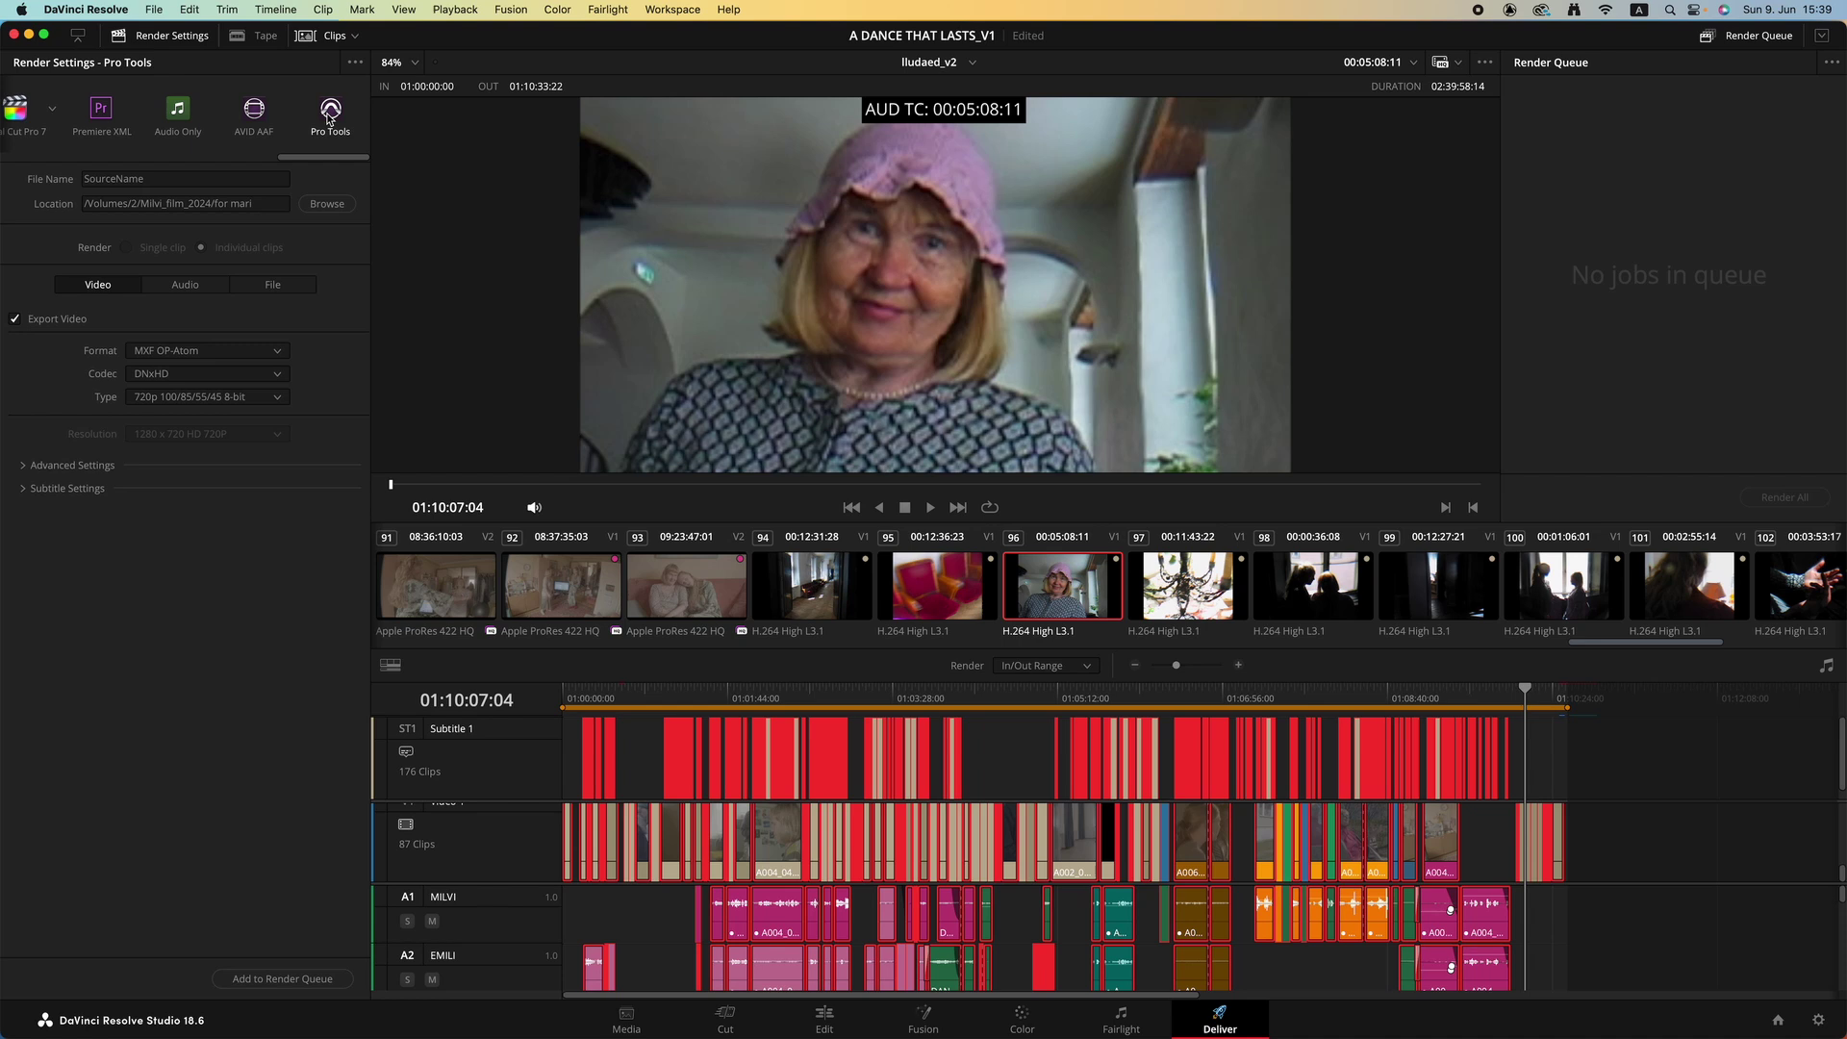
left_click(183, 179)
- Create a folder named AAF-Test on the AV Scratch drive and set it as the render location
left_click(323, 208)
left_click(641, 363)
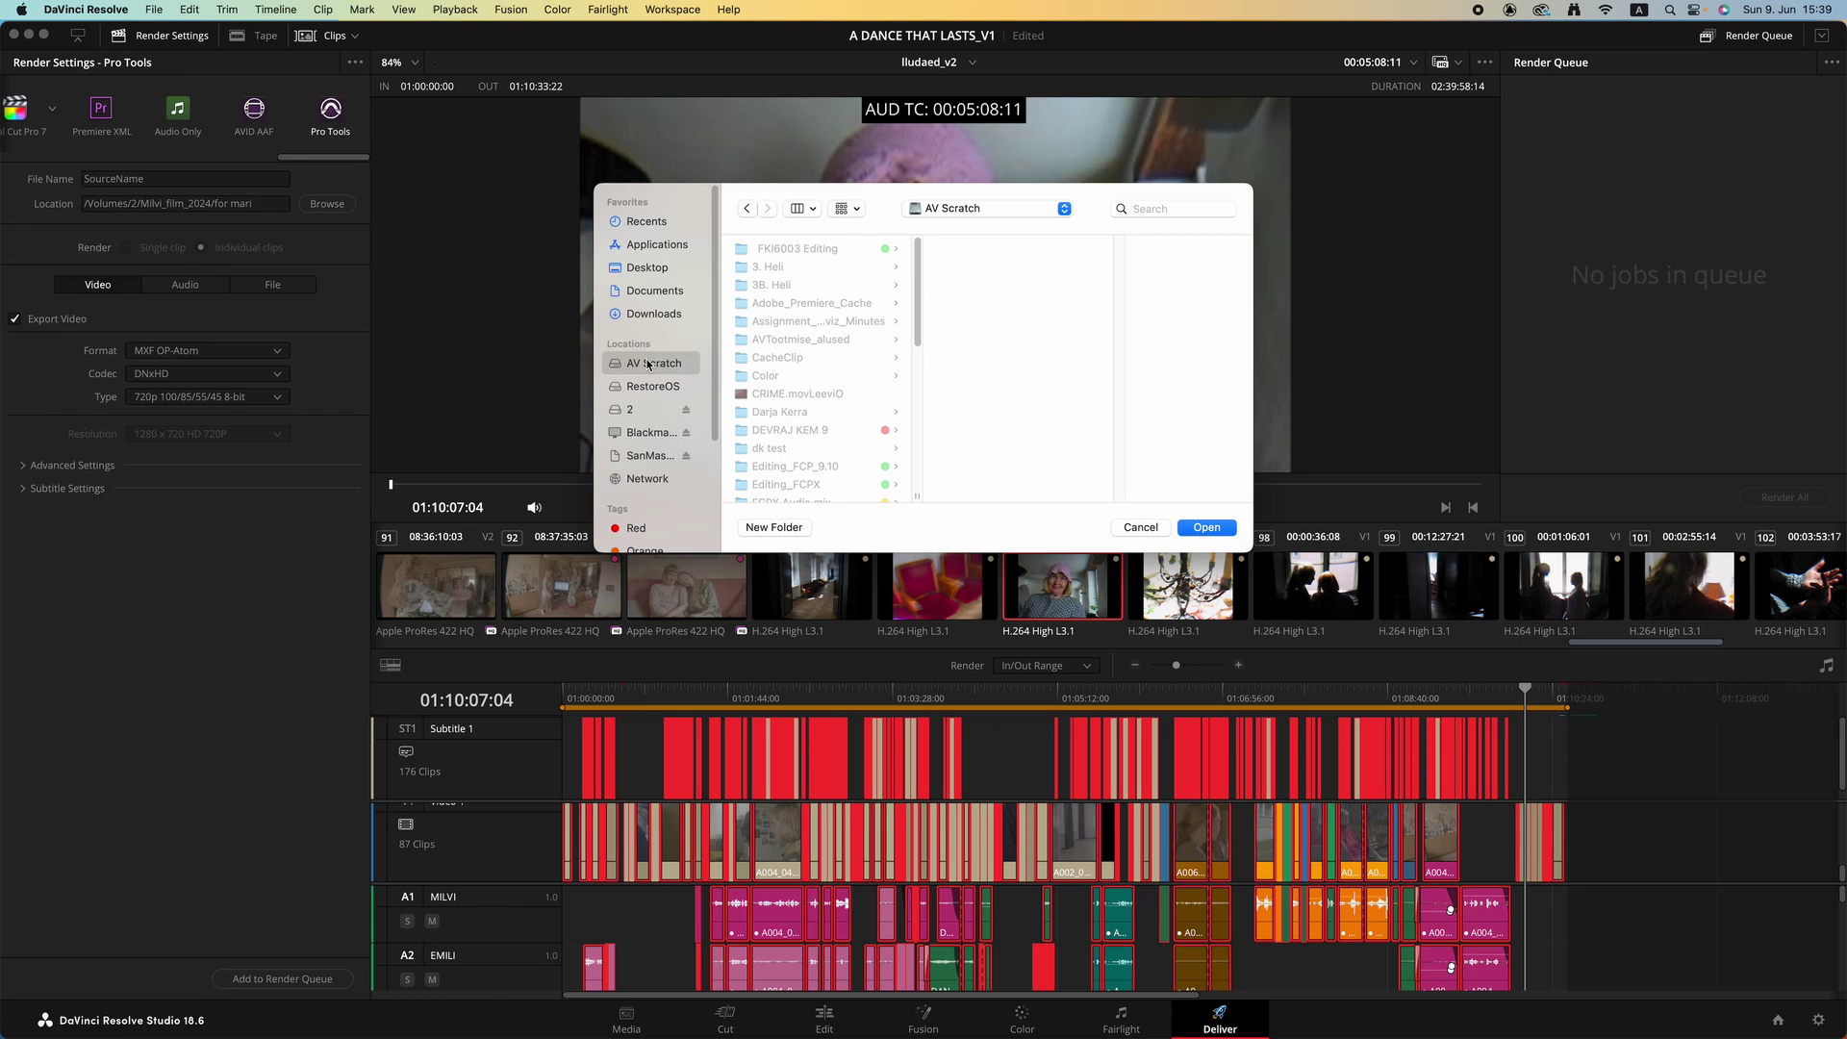
left_click(774, 528)
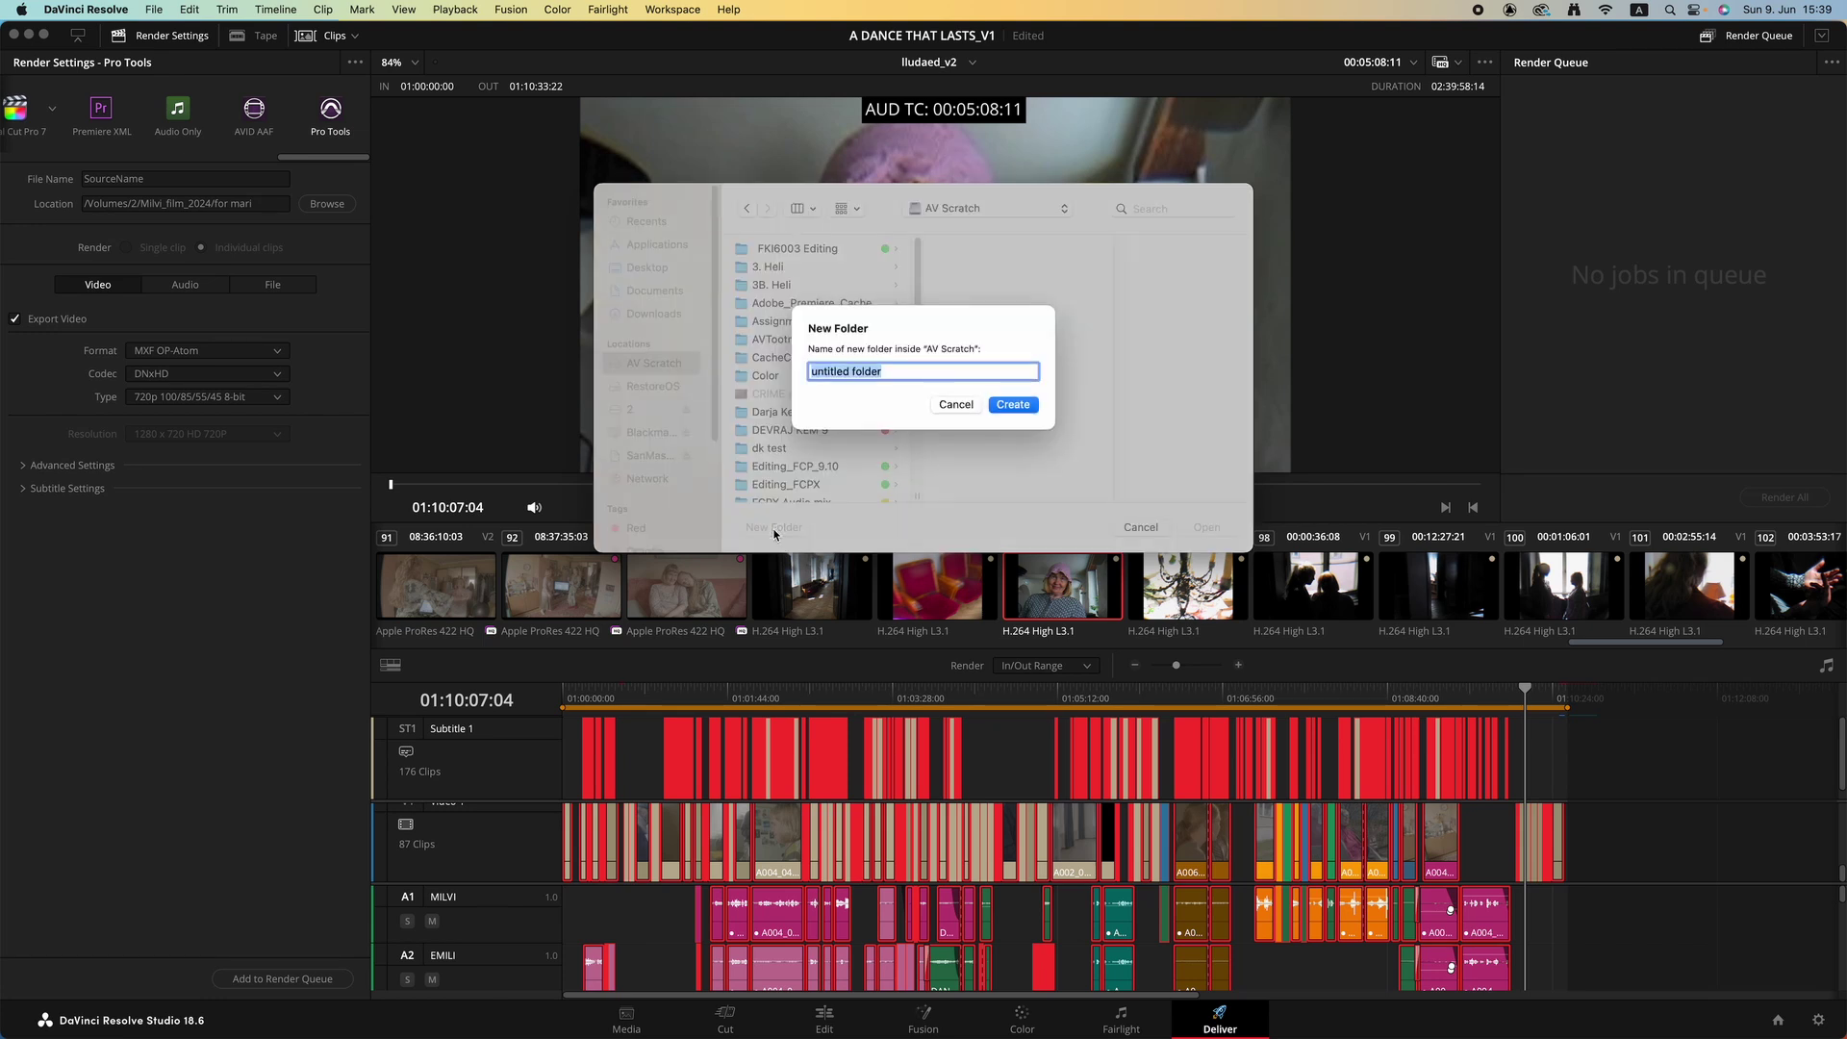
type("AAF-Test")
left_click(1020, 407)
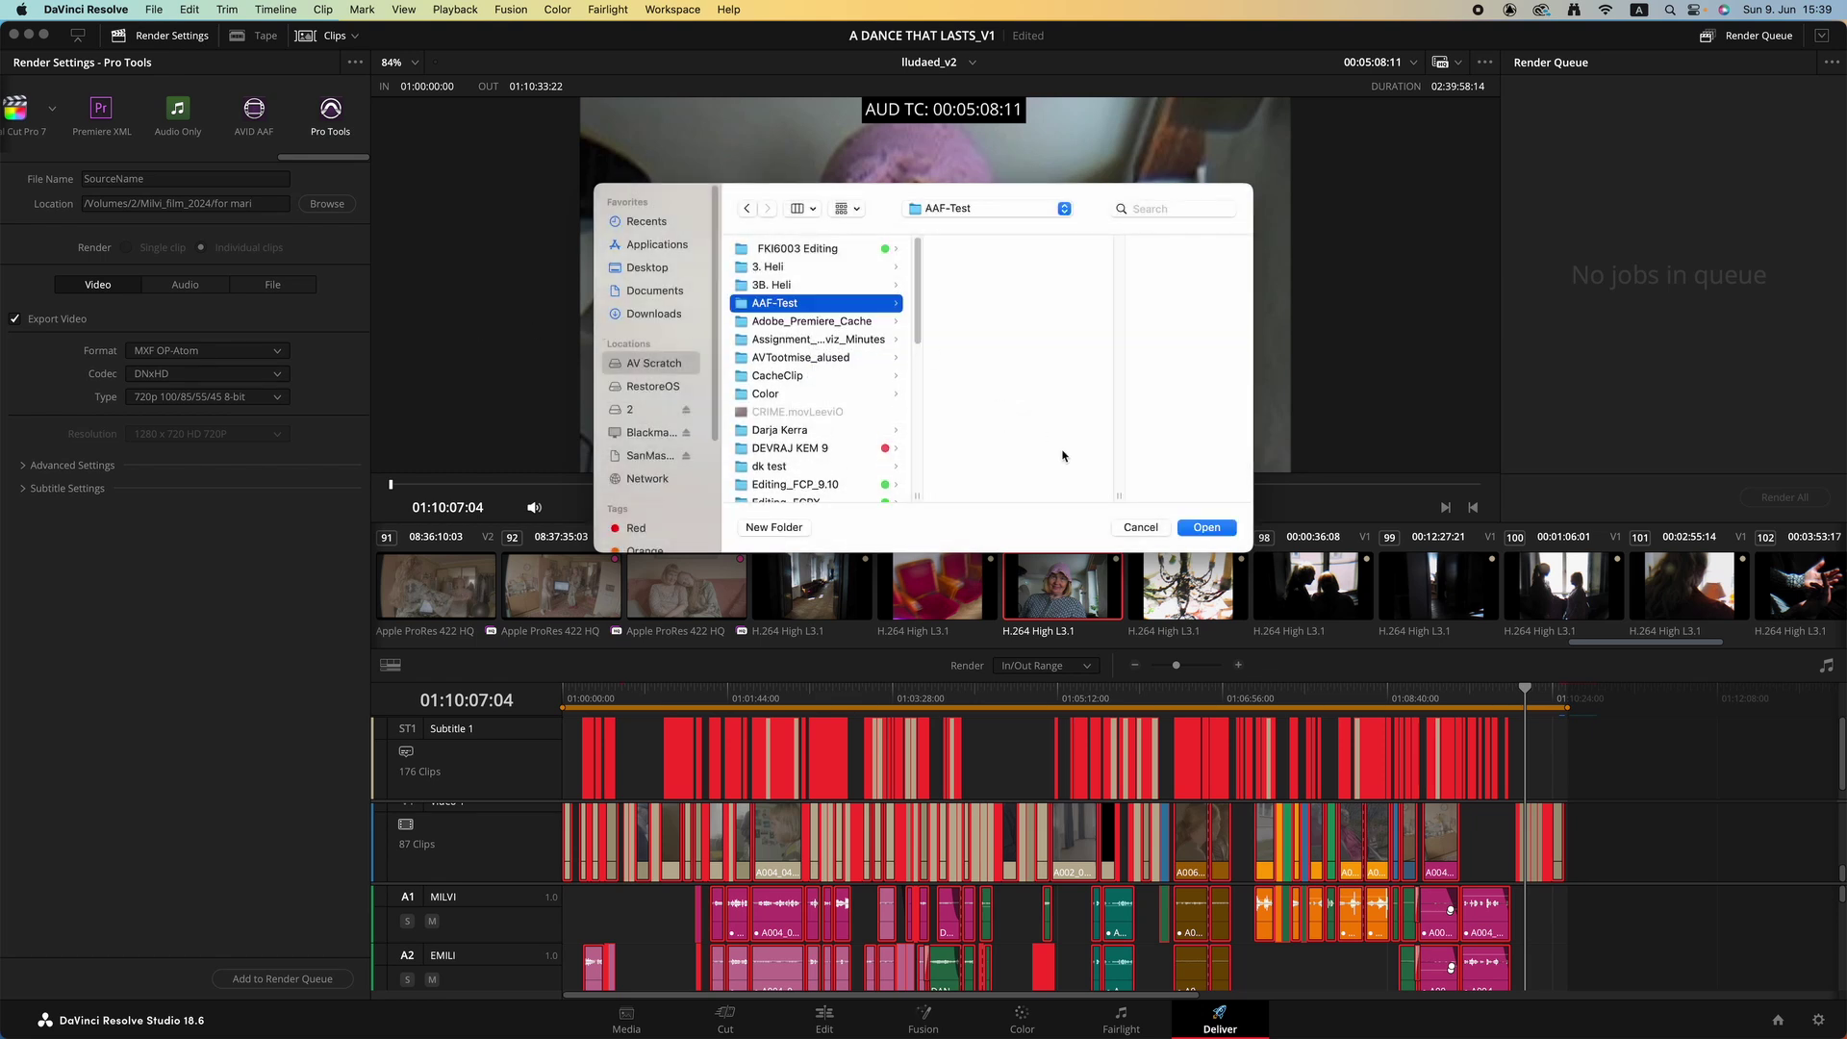
left_click(1209, 529)
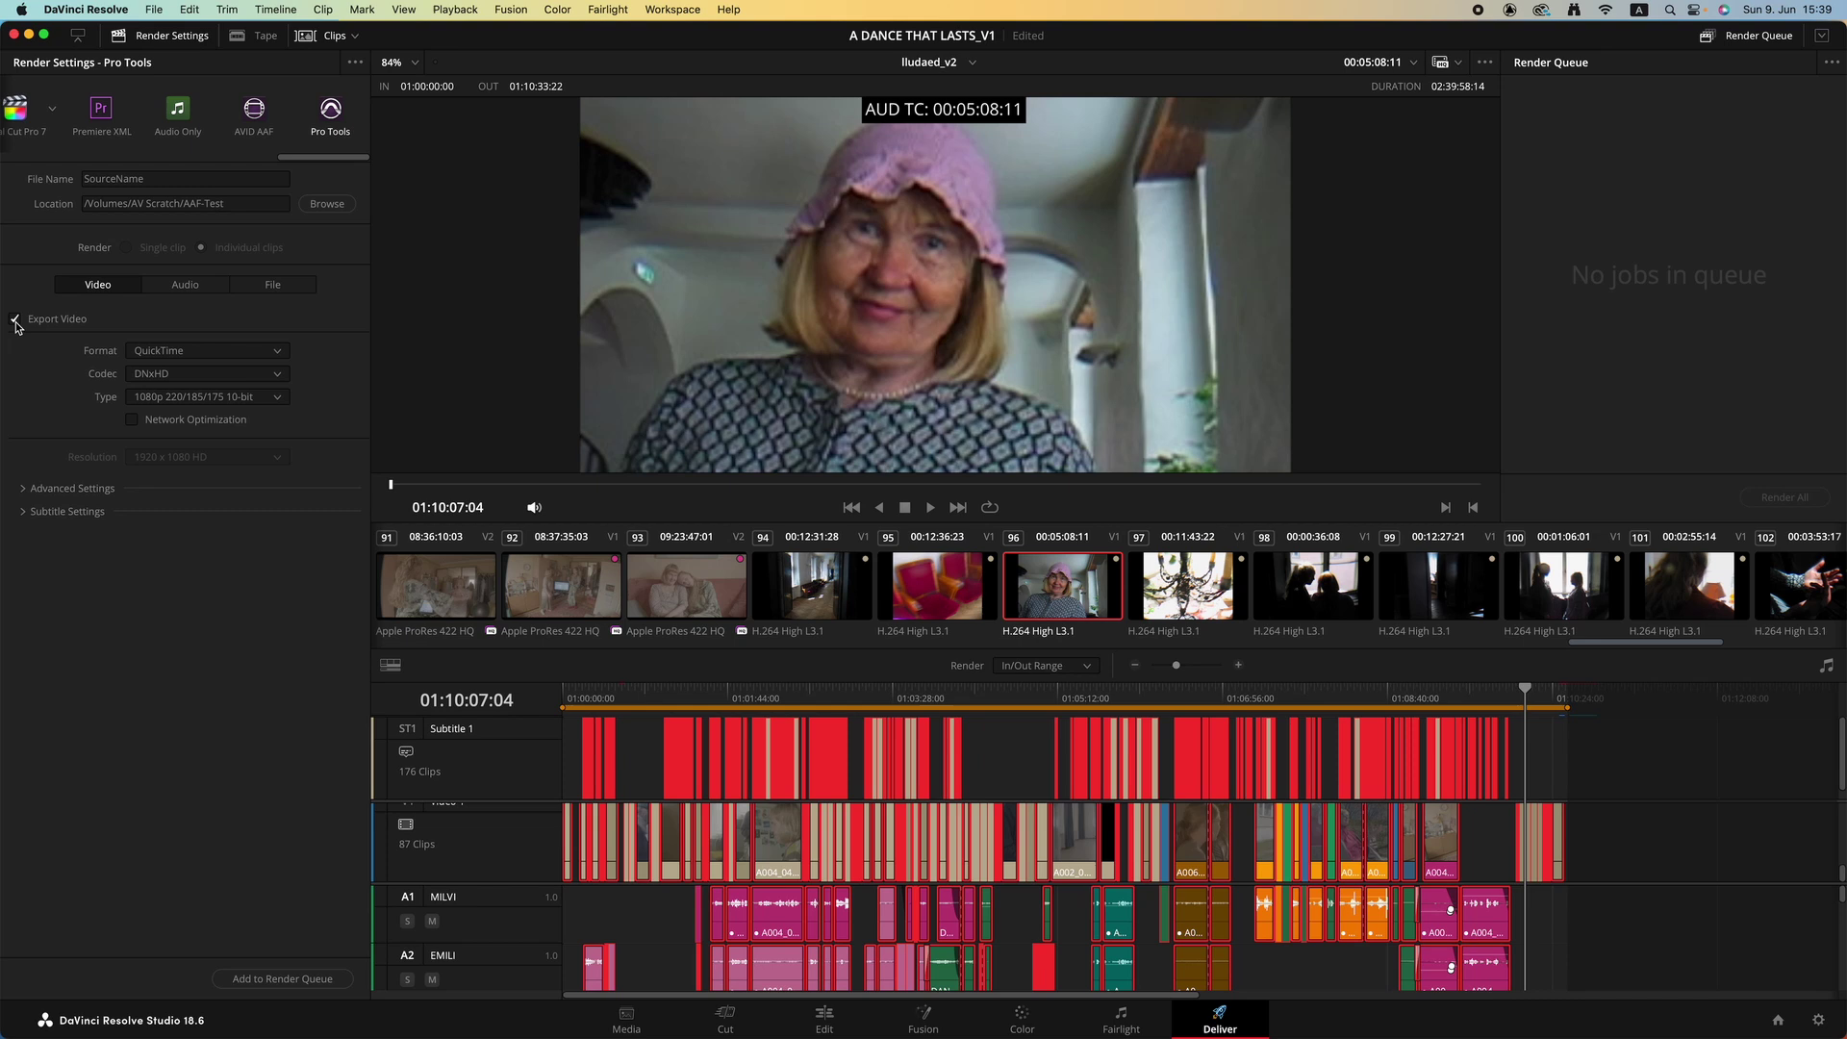
- Turn off video export and keep Linear PCM as the audio codec
left_click(15, 319)
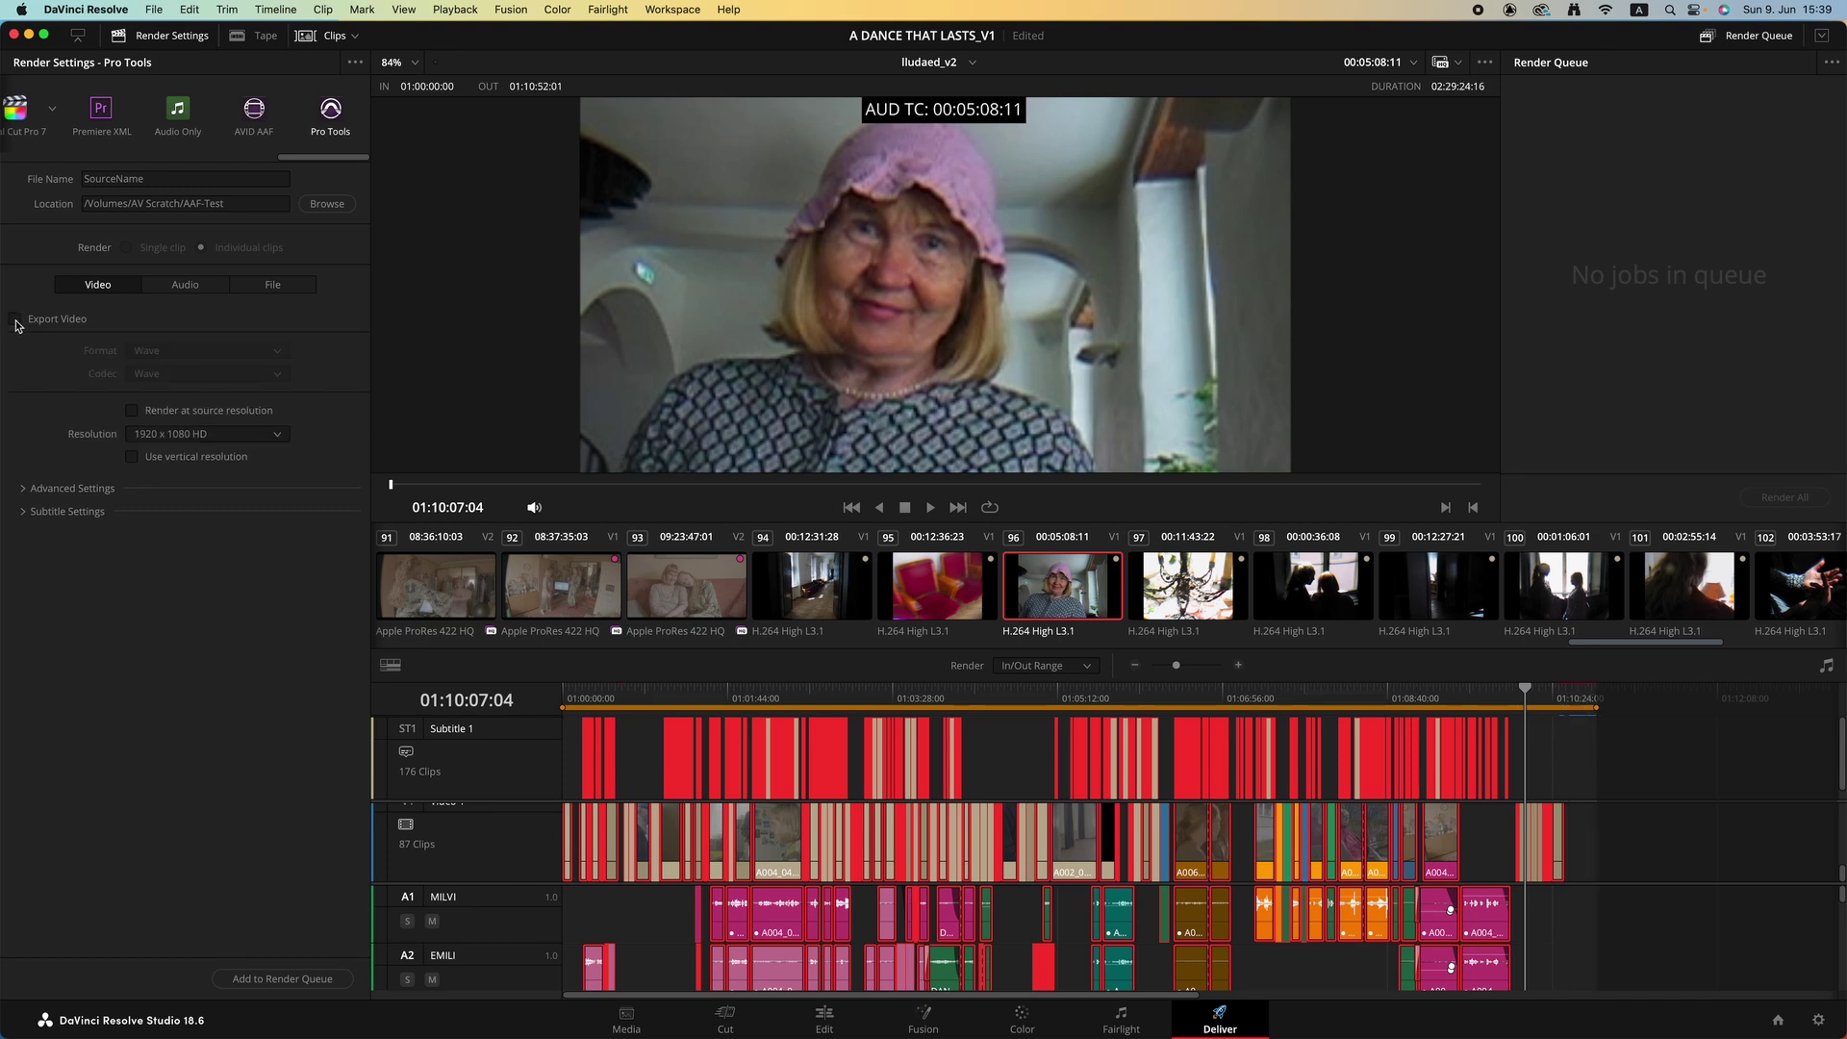
left_click(184, 285)
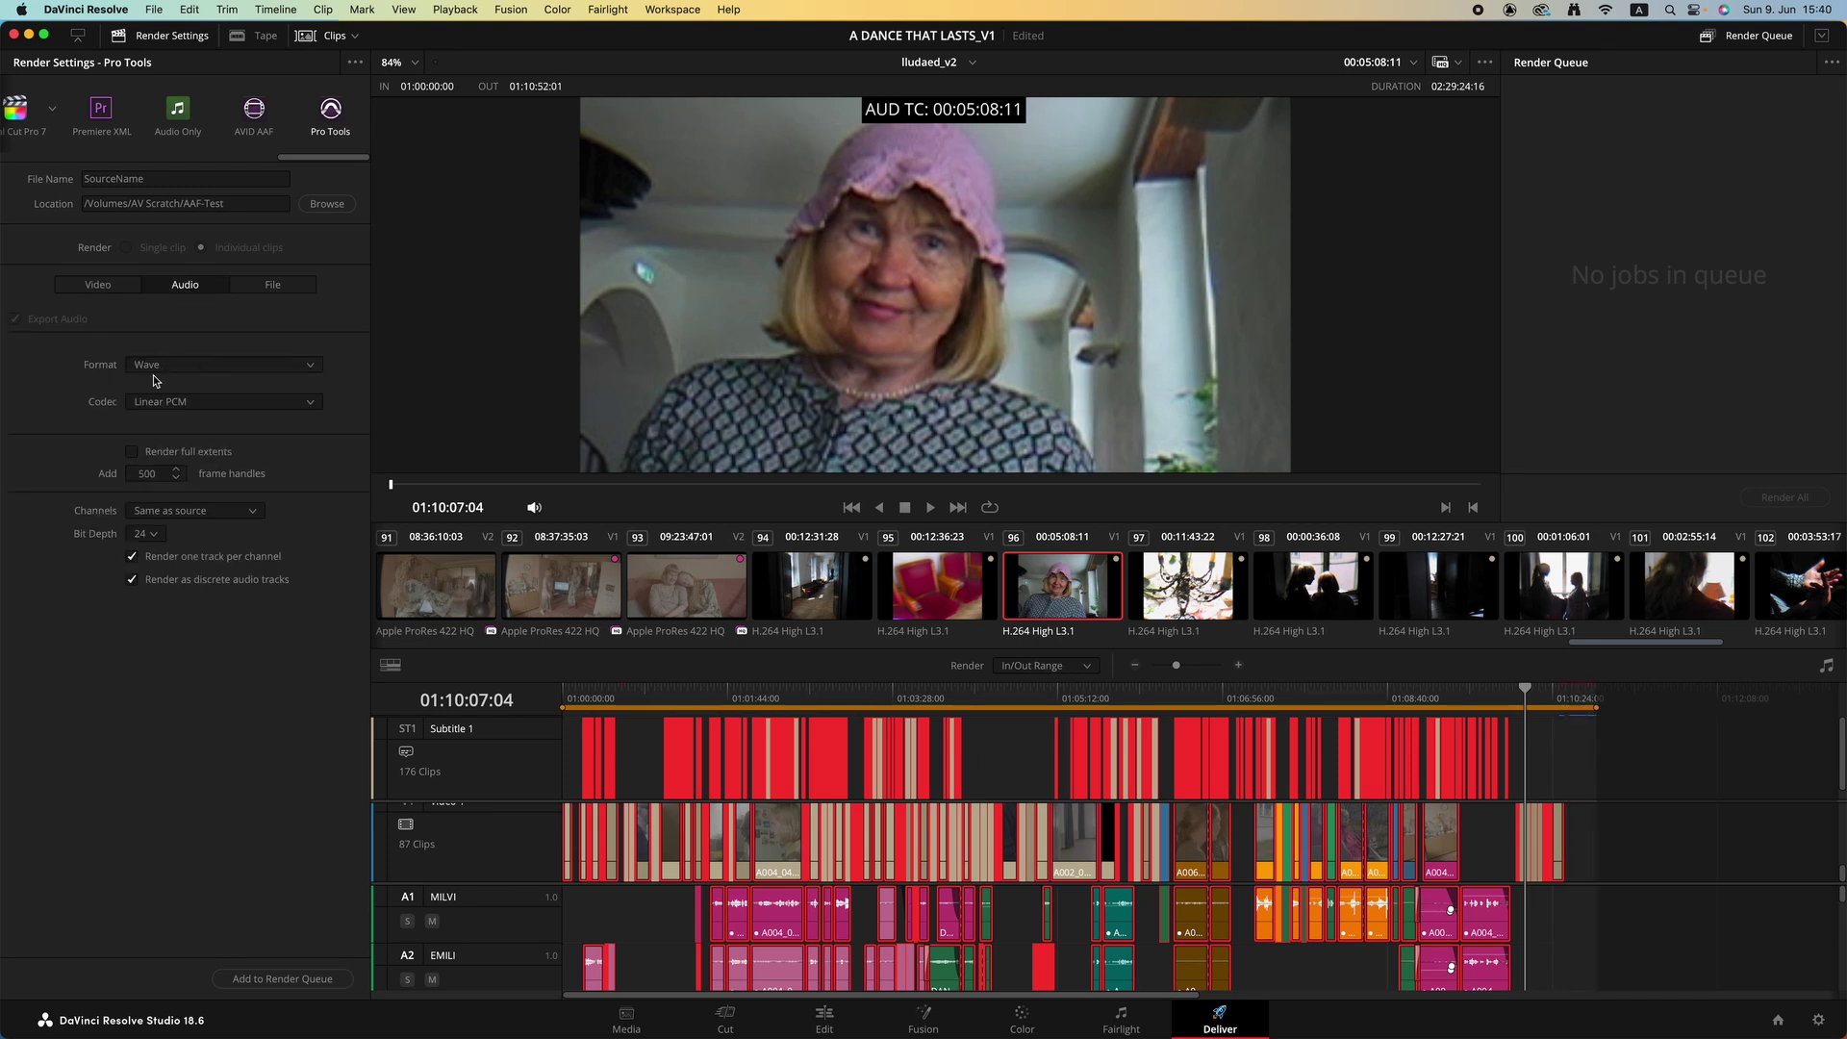
left_click(292, 405)
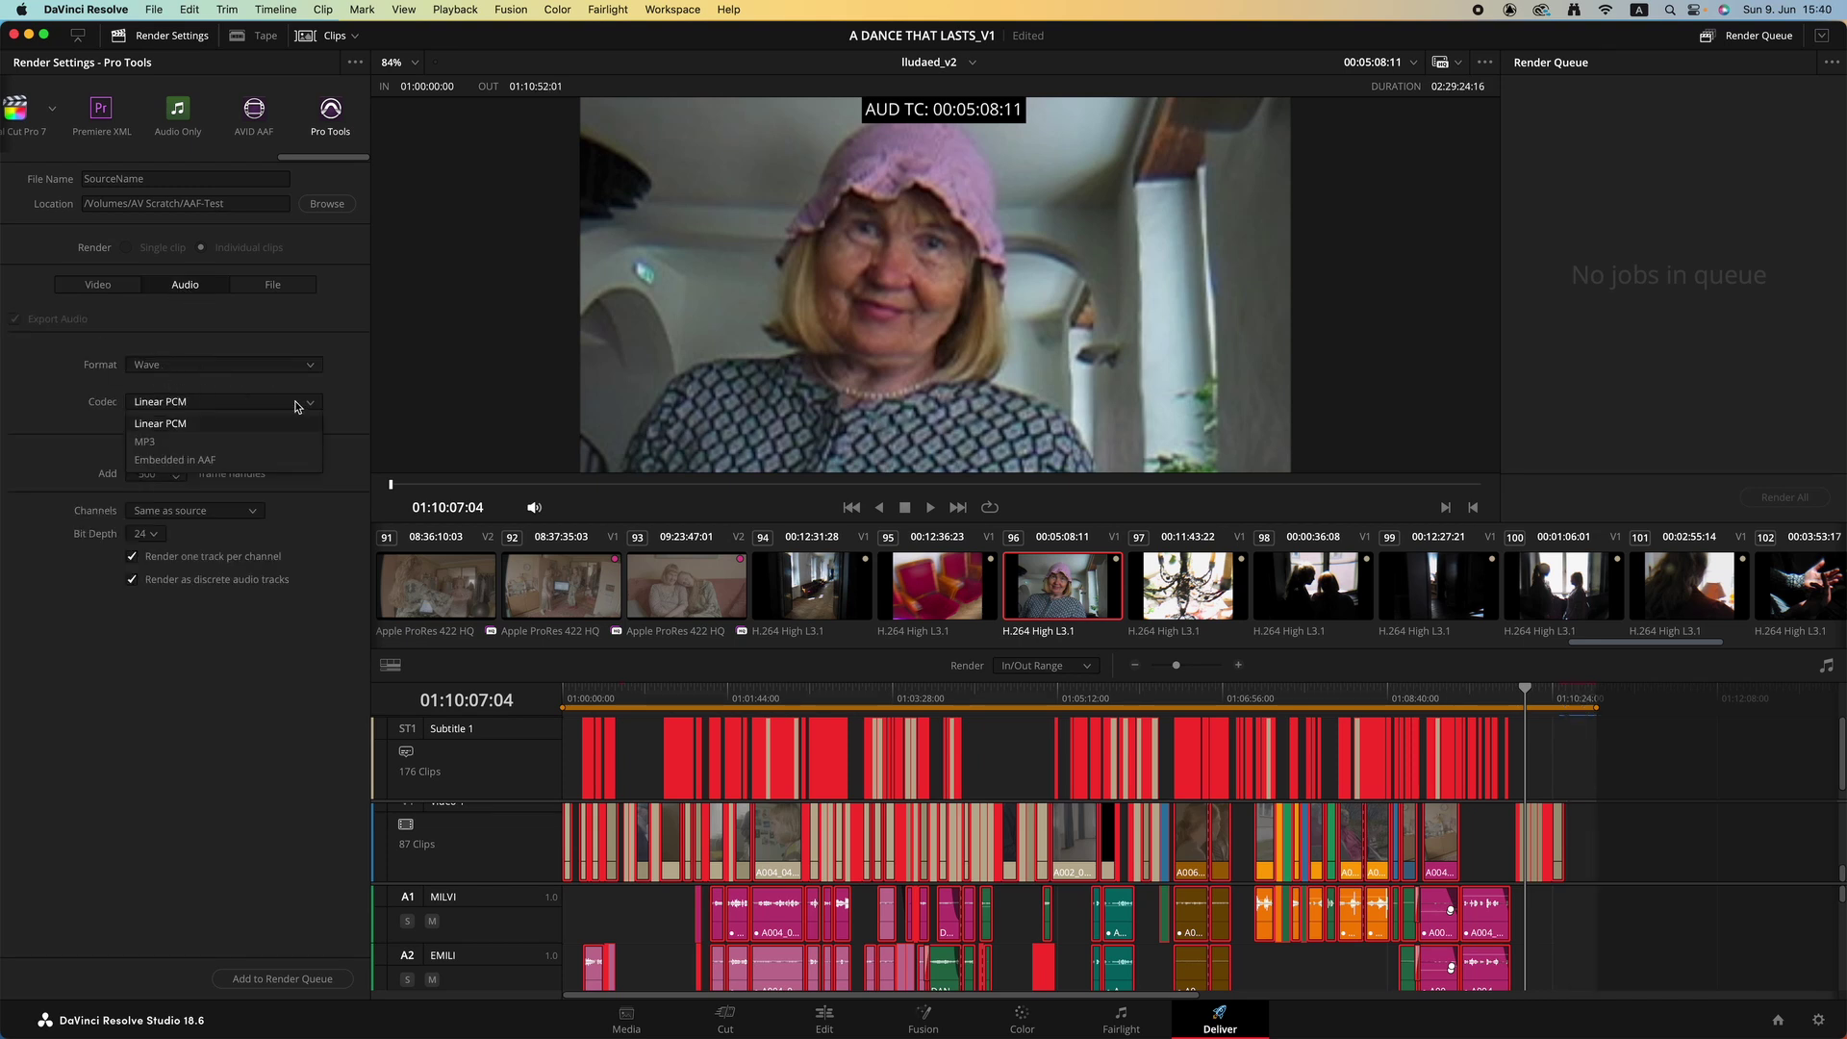
left_click(185, 426)
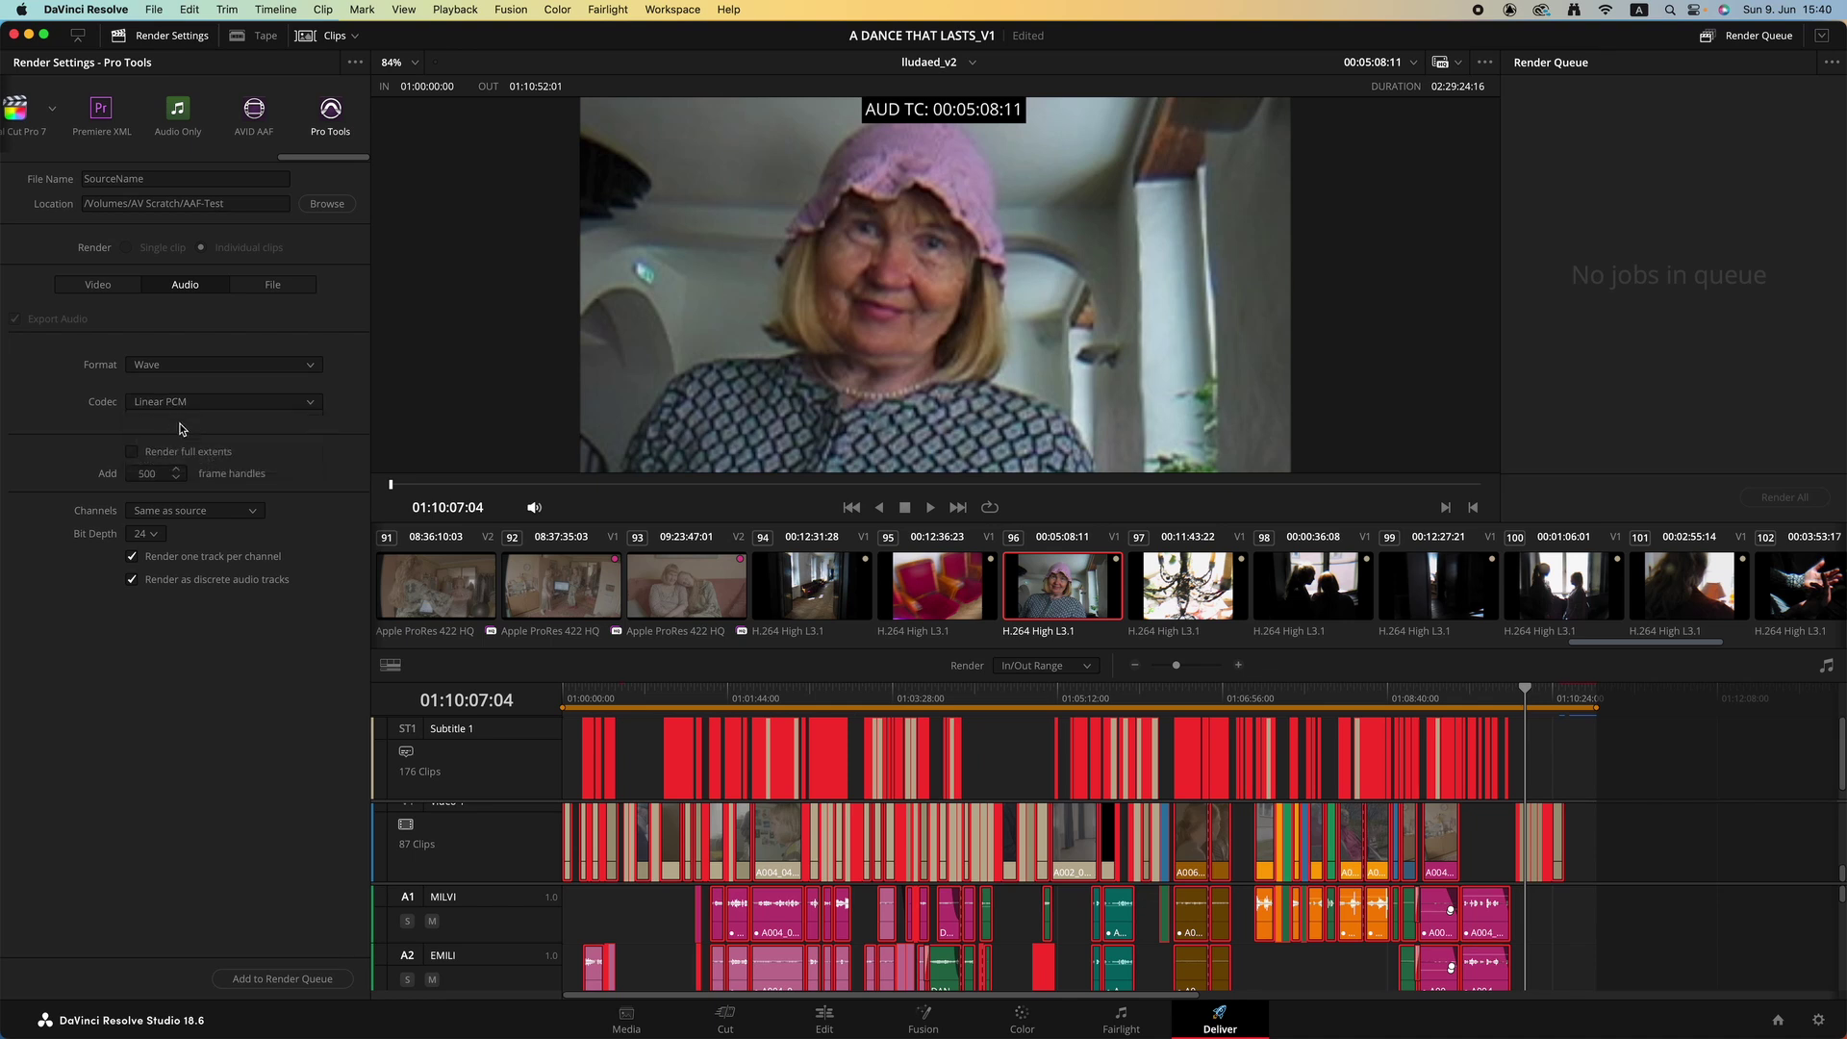
- Set the audio frame handles to 1000
left_click(151, 473)
type("1000")
key("Return")
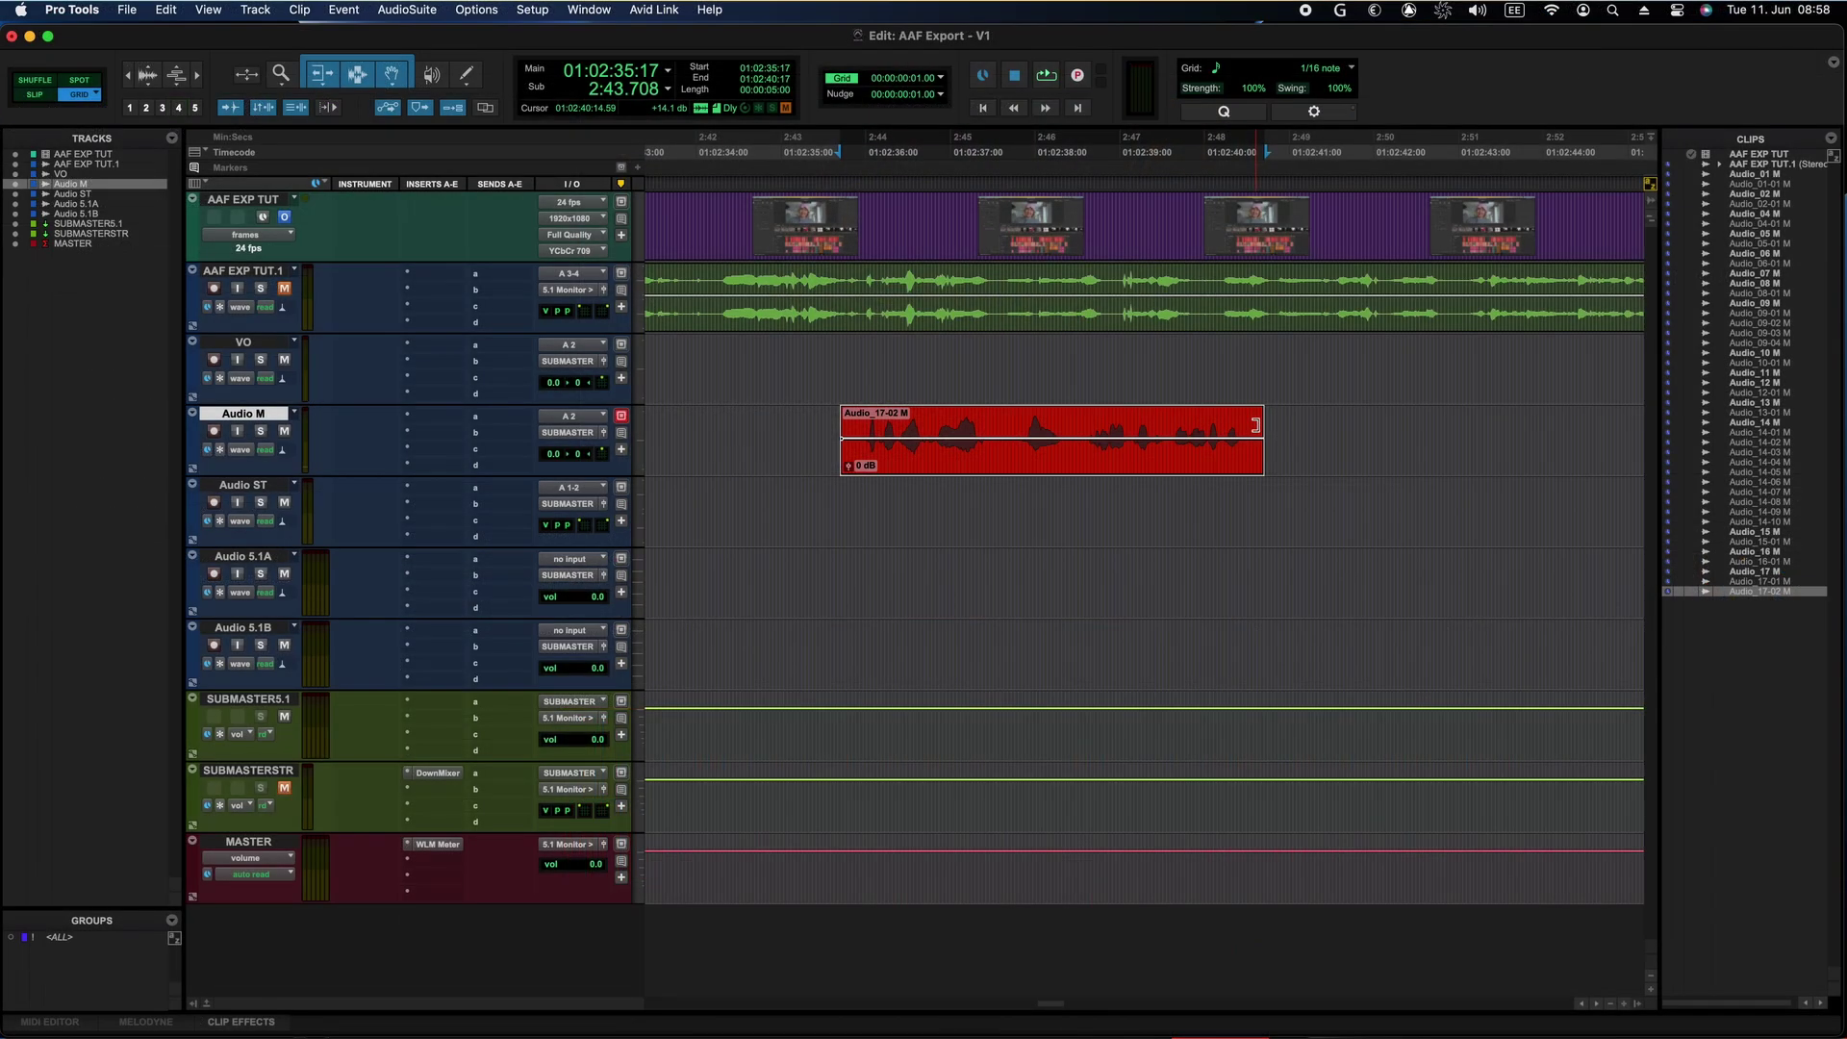
- Switch to Pro Tools and extend the clip on the Audio M track at both ends, ending at 01:02:42:23
left_click_drag(1255, 424, 1452, 425)
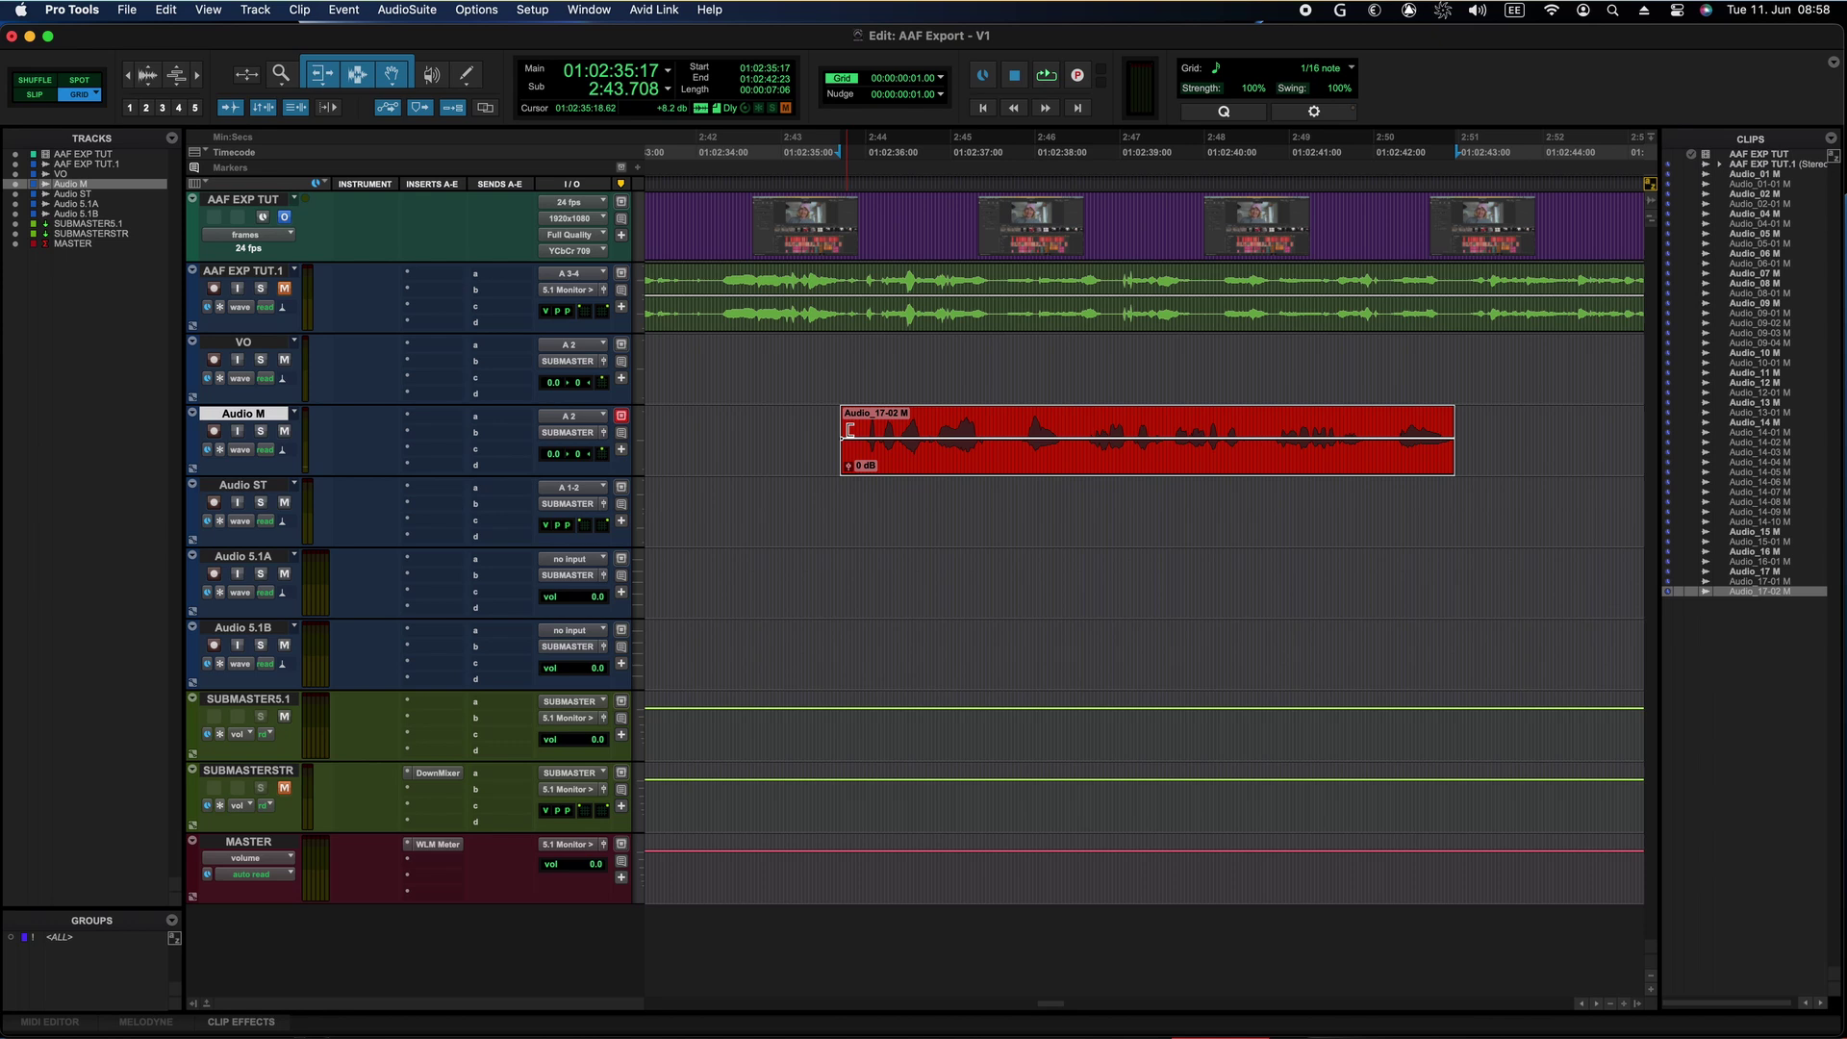
left_click_drag(850, 430, 682, 430)
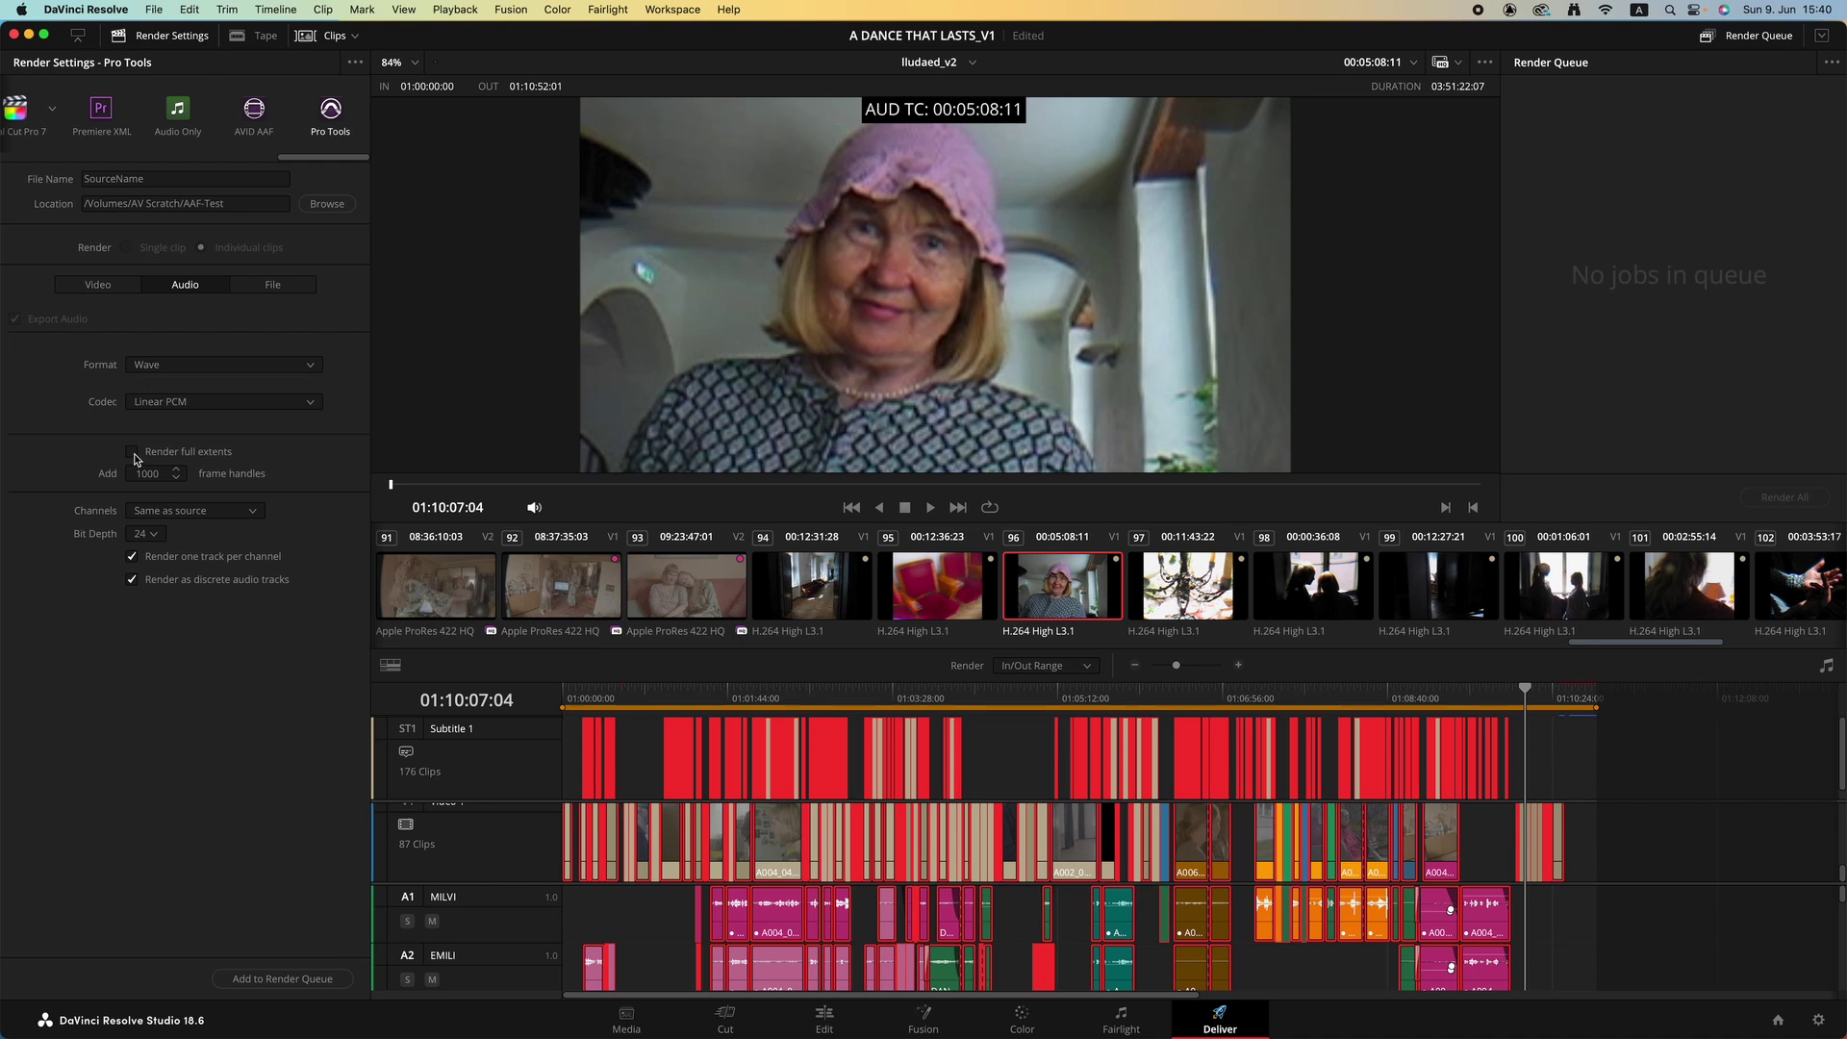
- Switch back to DaVinci Resolve and keep the audio channels at Same as source and the bit depth at 24
left_click(241, 511)
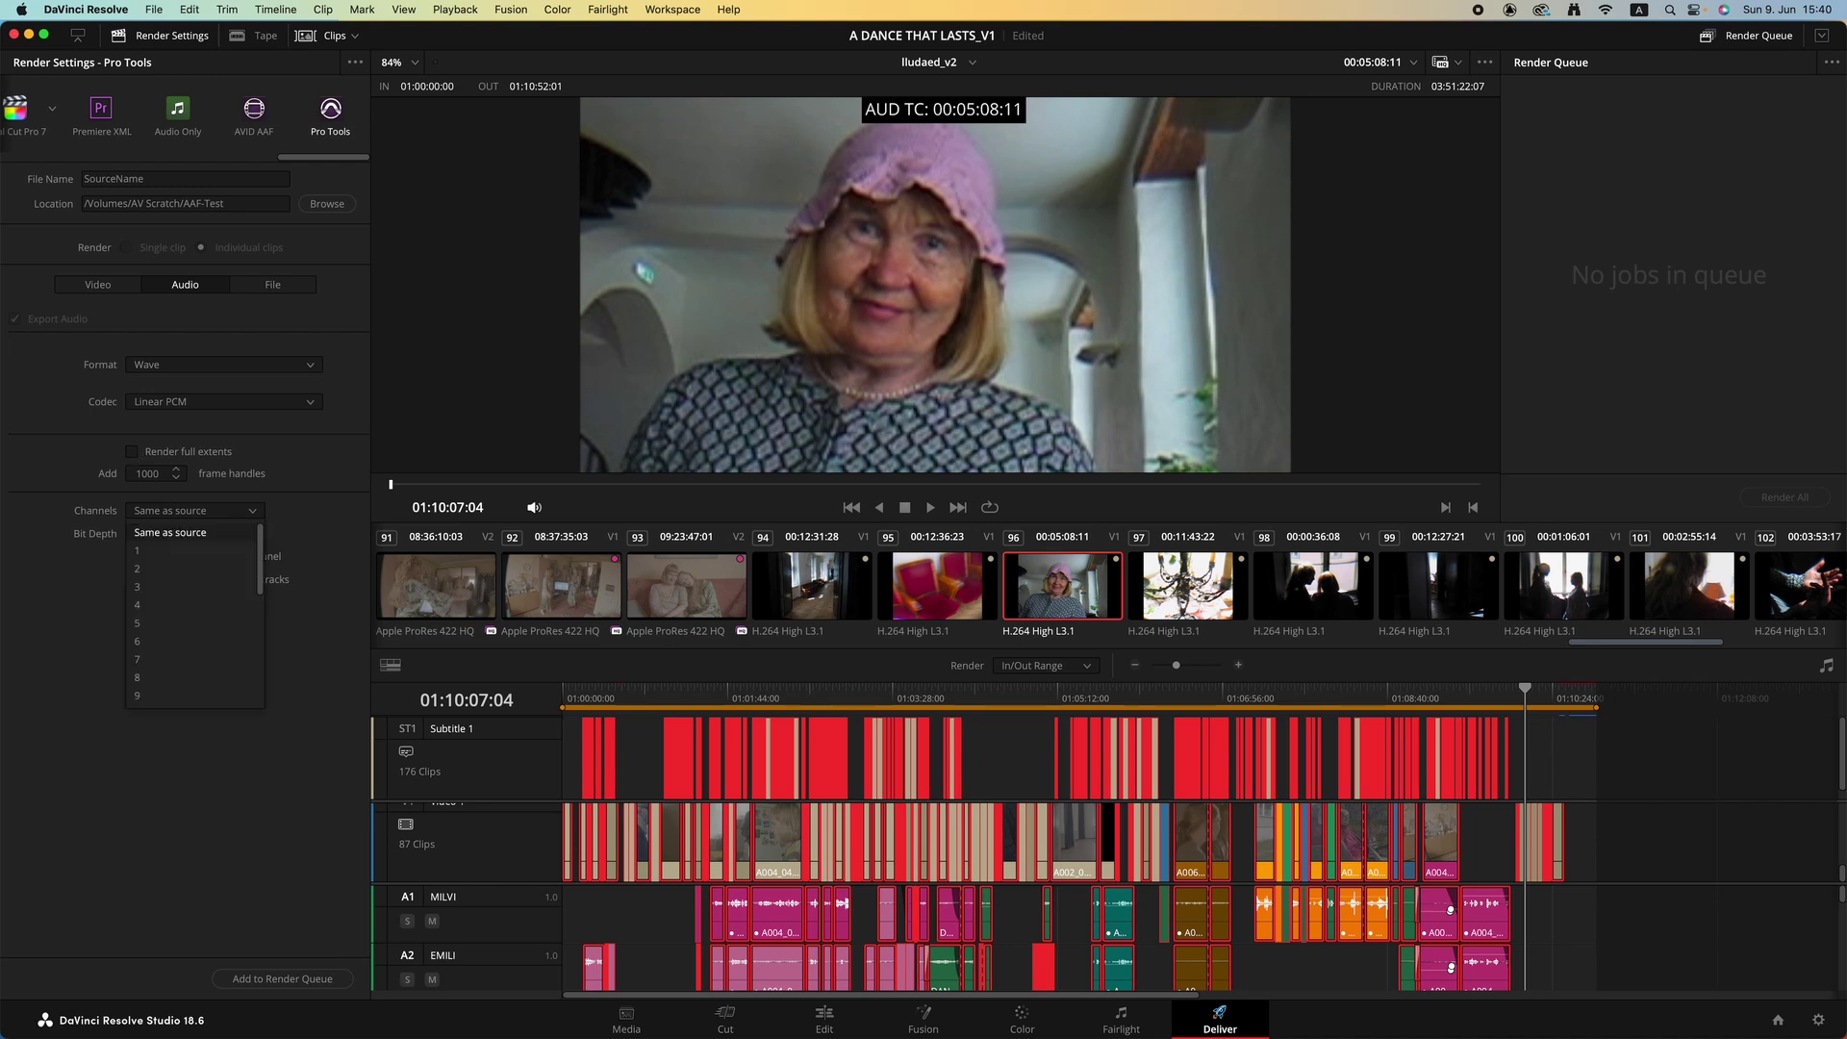
left_click(165, 535)
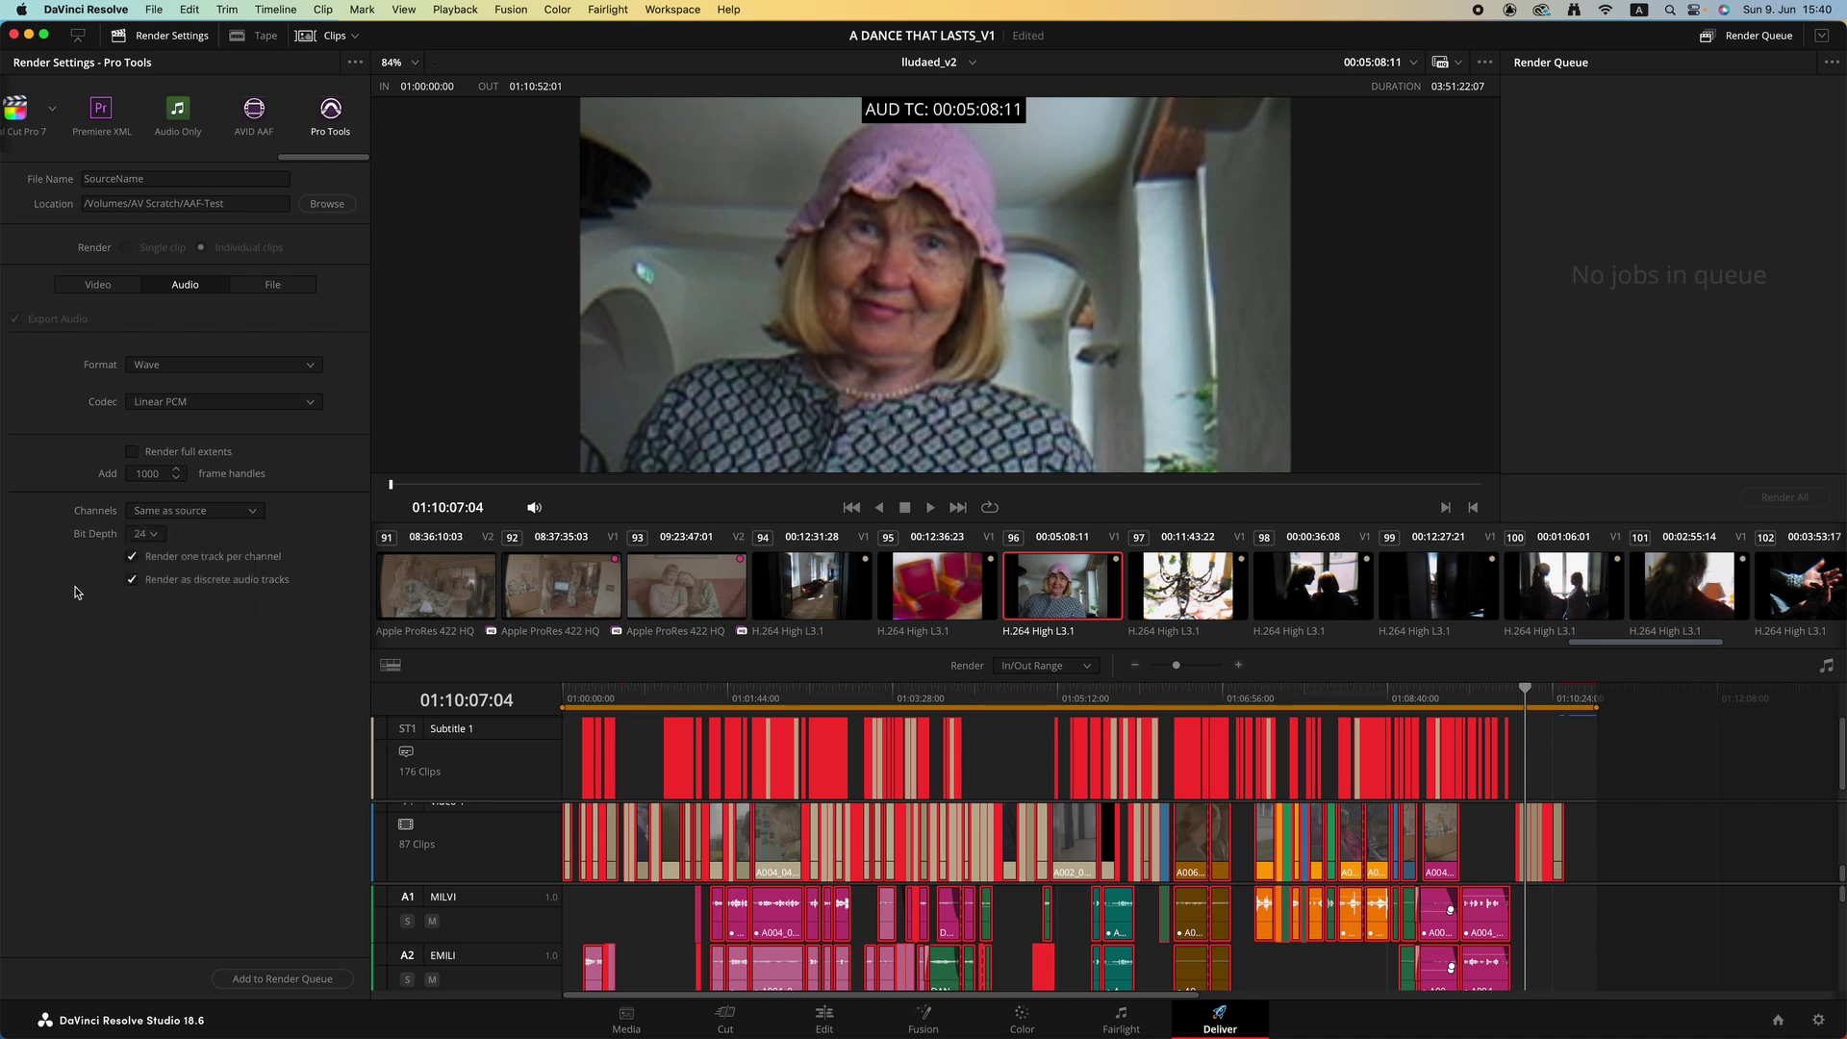
left_click(157, 536)
left_click(101, 595)
- Check the file settings of the Pro Tools export and add it to the render queue
left_click(284, 288)
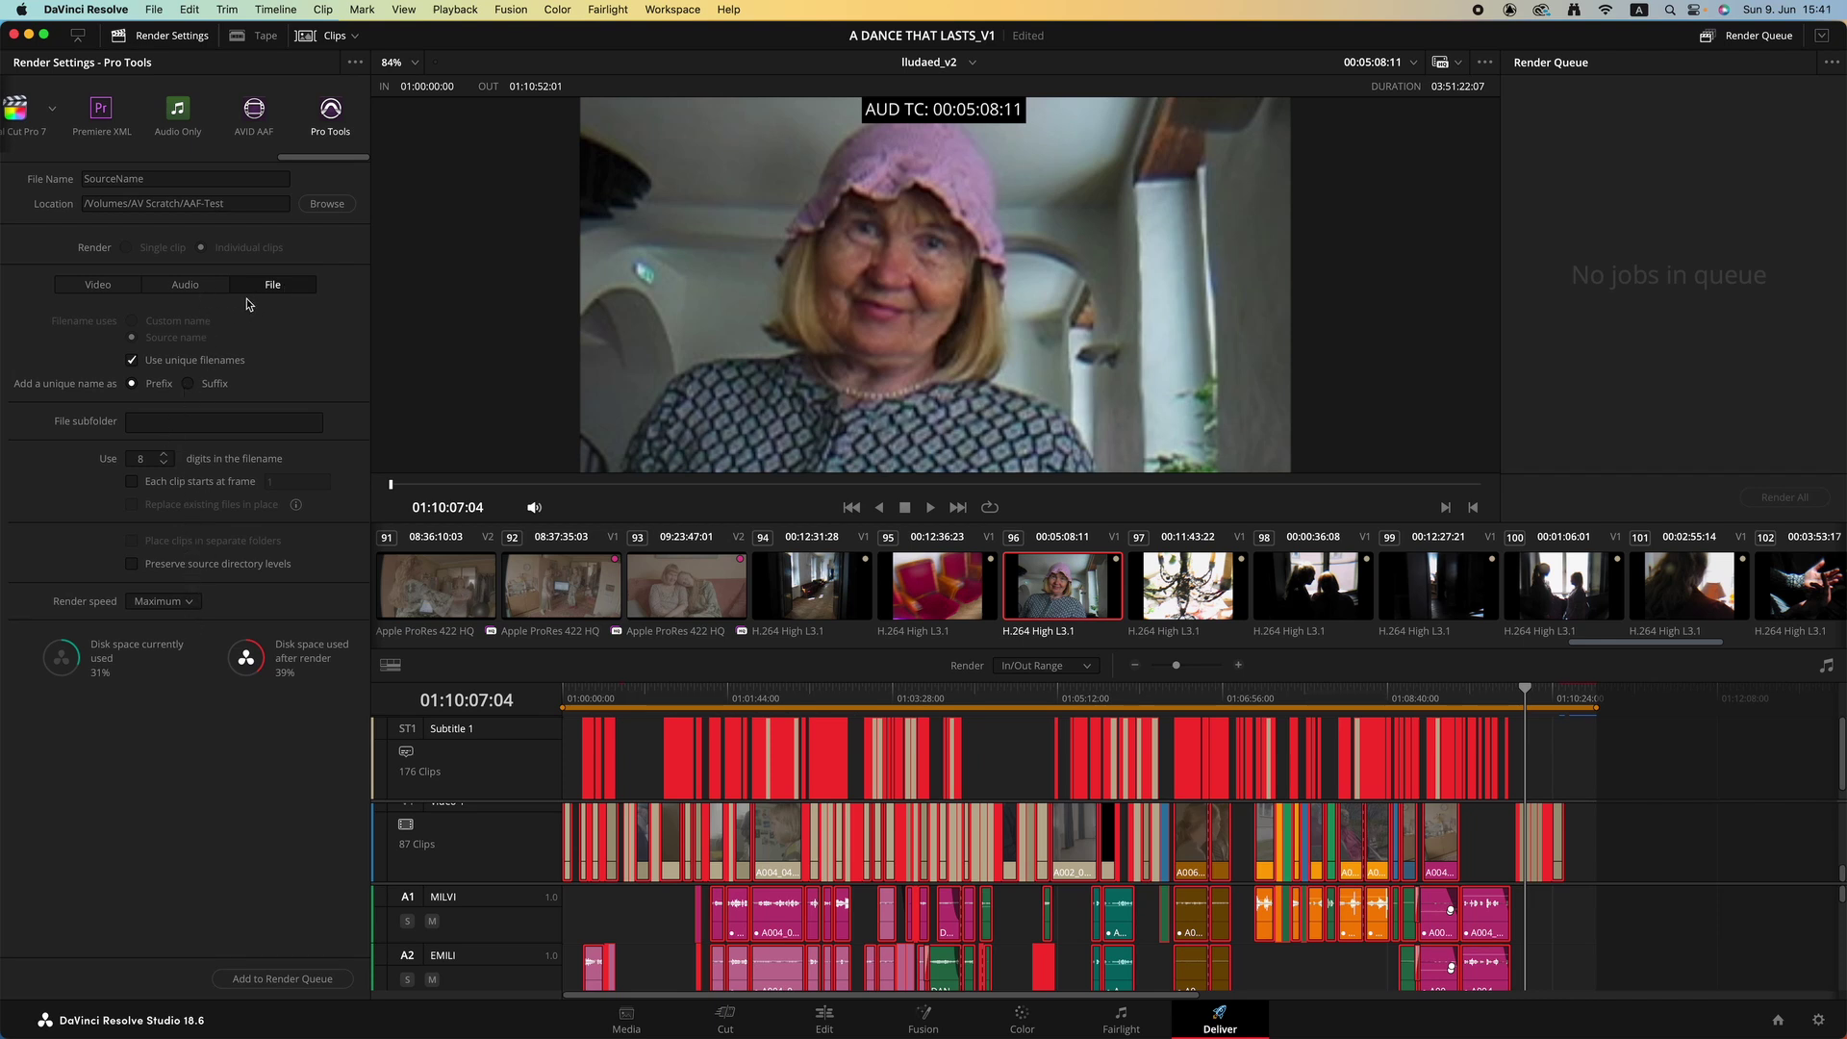
left_click(288, 979)
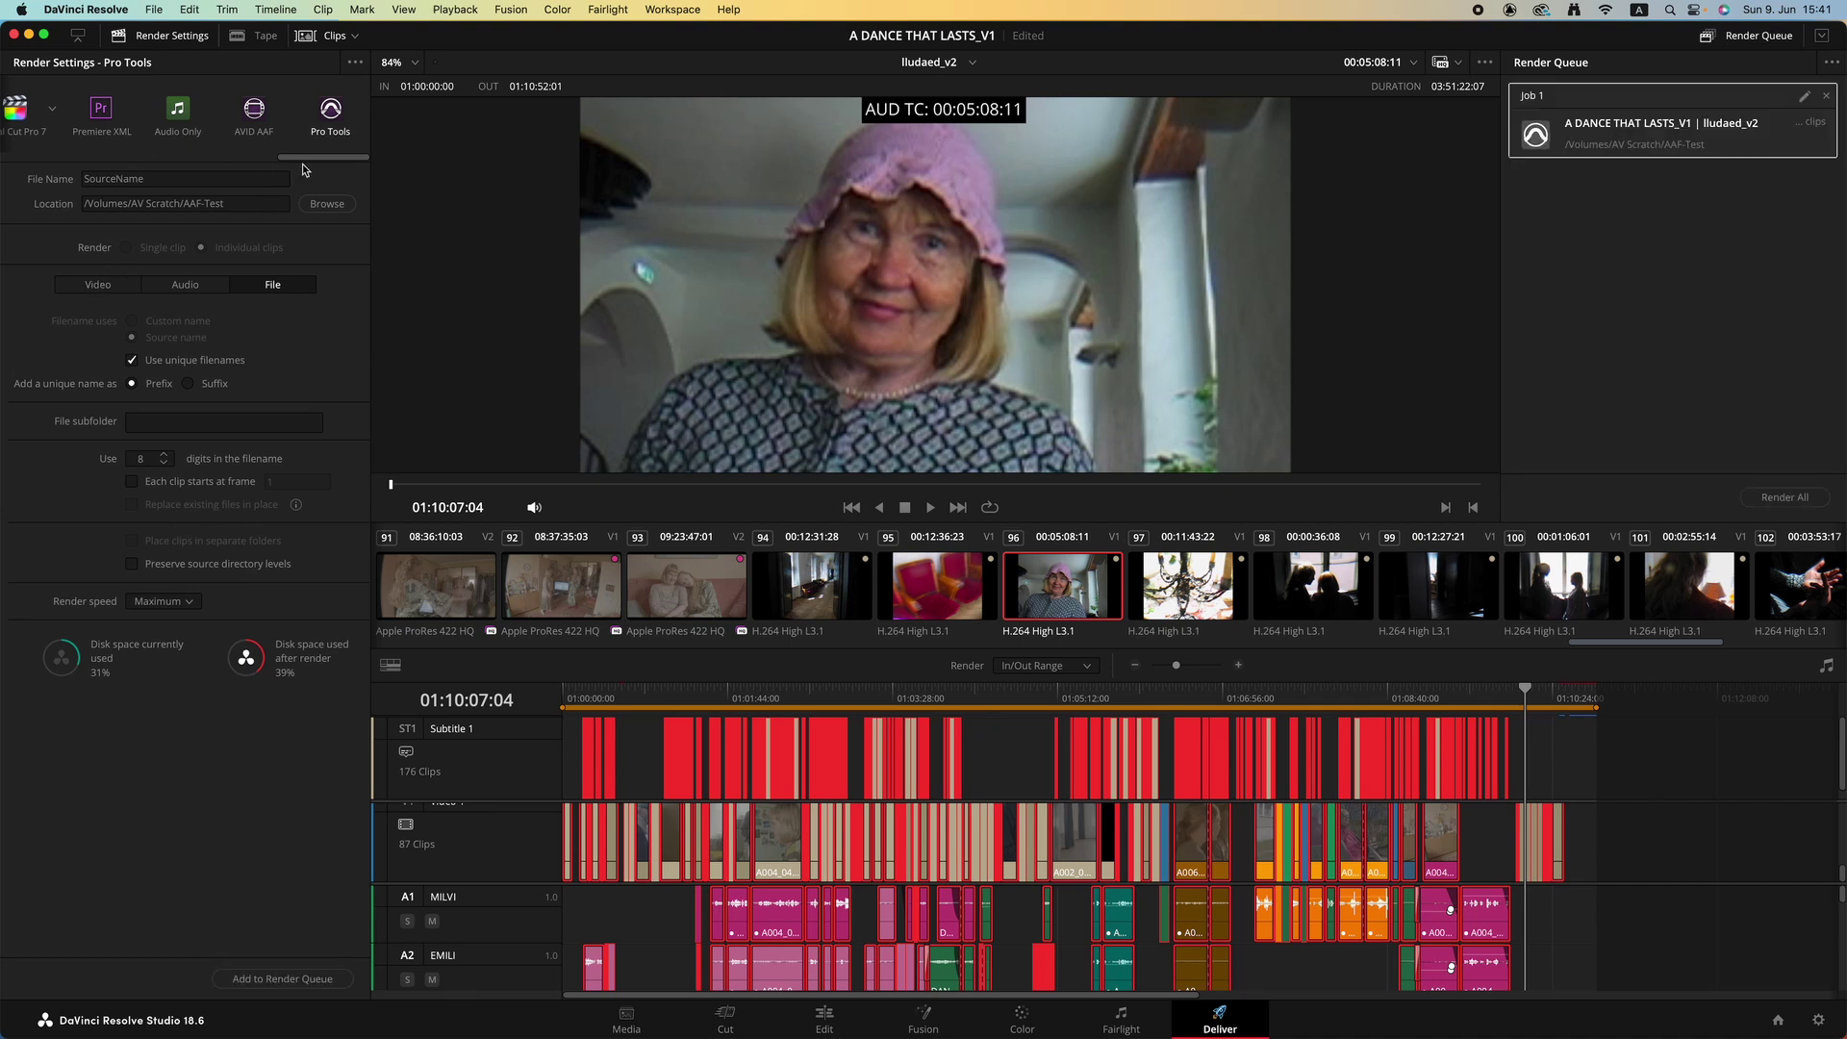
- Choose the Custom Export preset and set it to render a single clip
left_click_drag(304, 159, 26, 163)
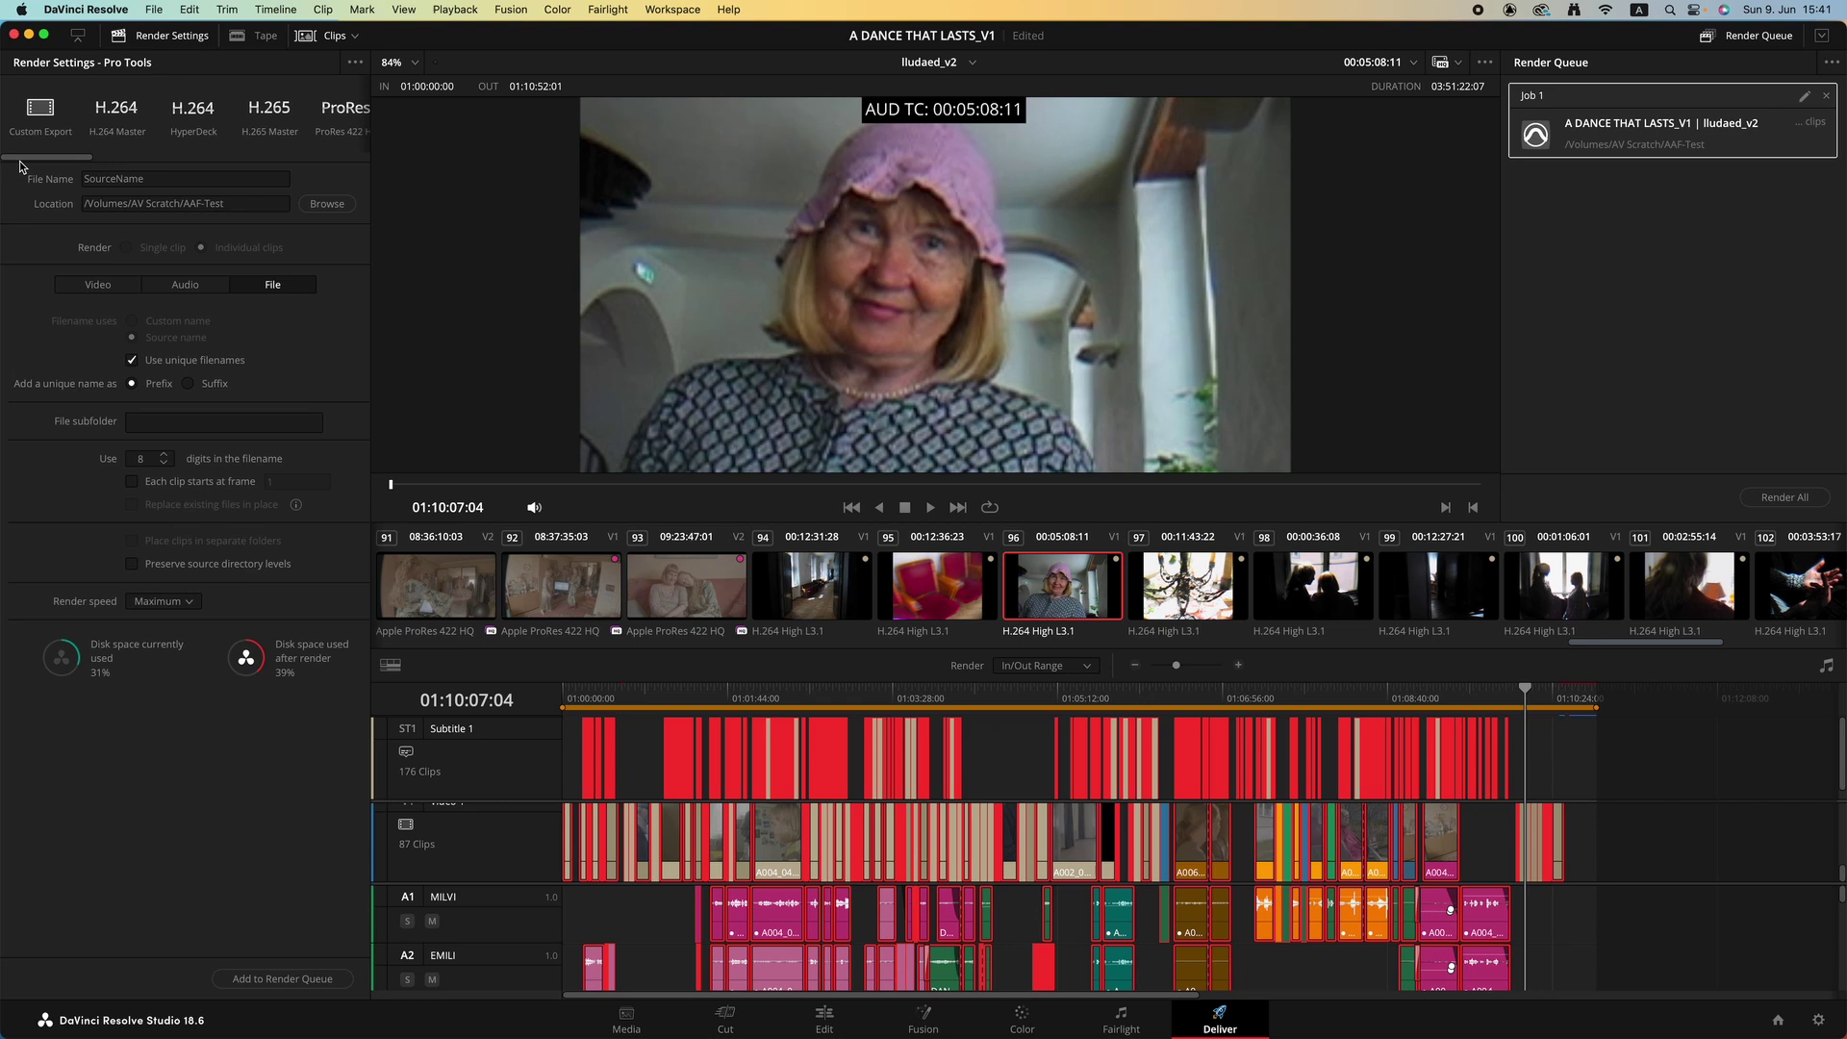
left_click(41, 112)
left_click(138, 182)
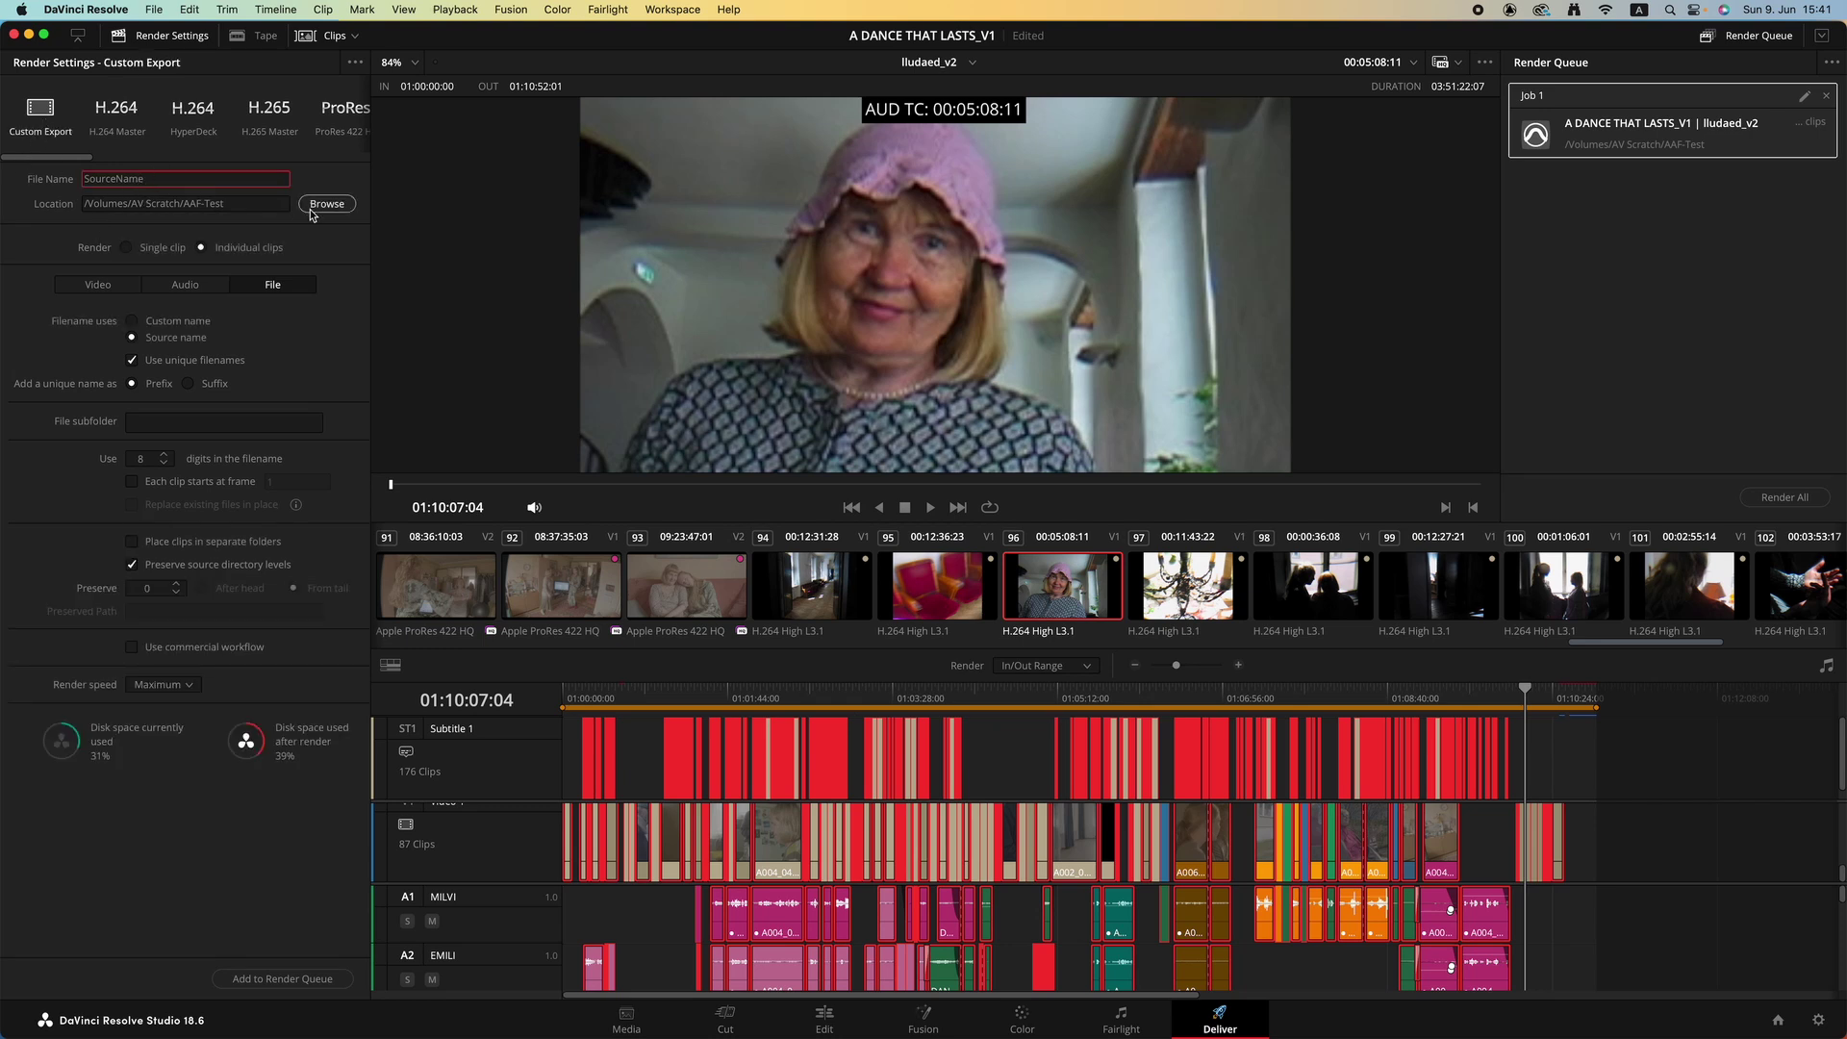
left_click(100, 286)
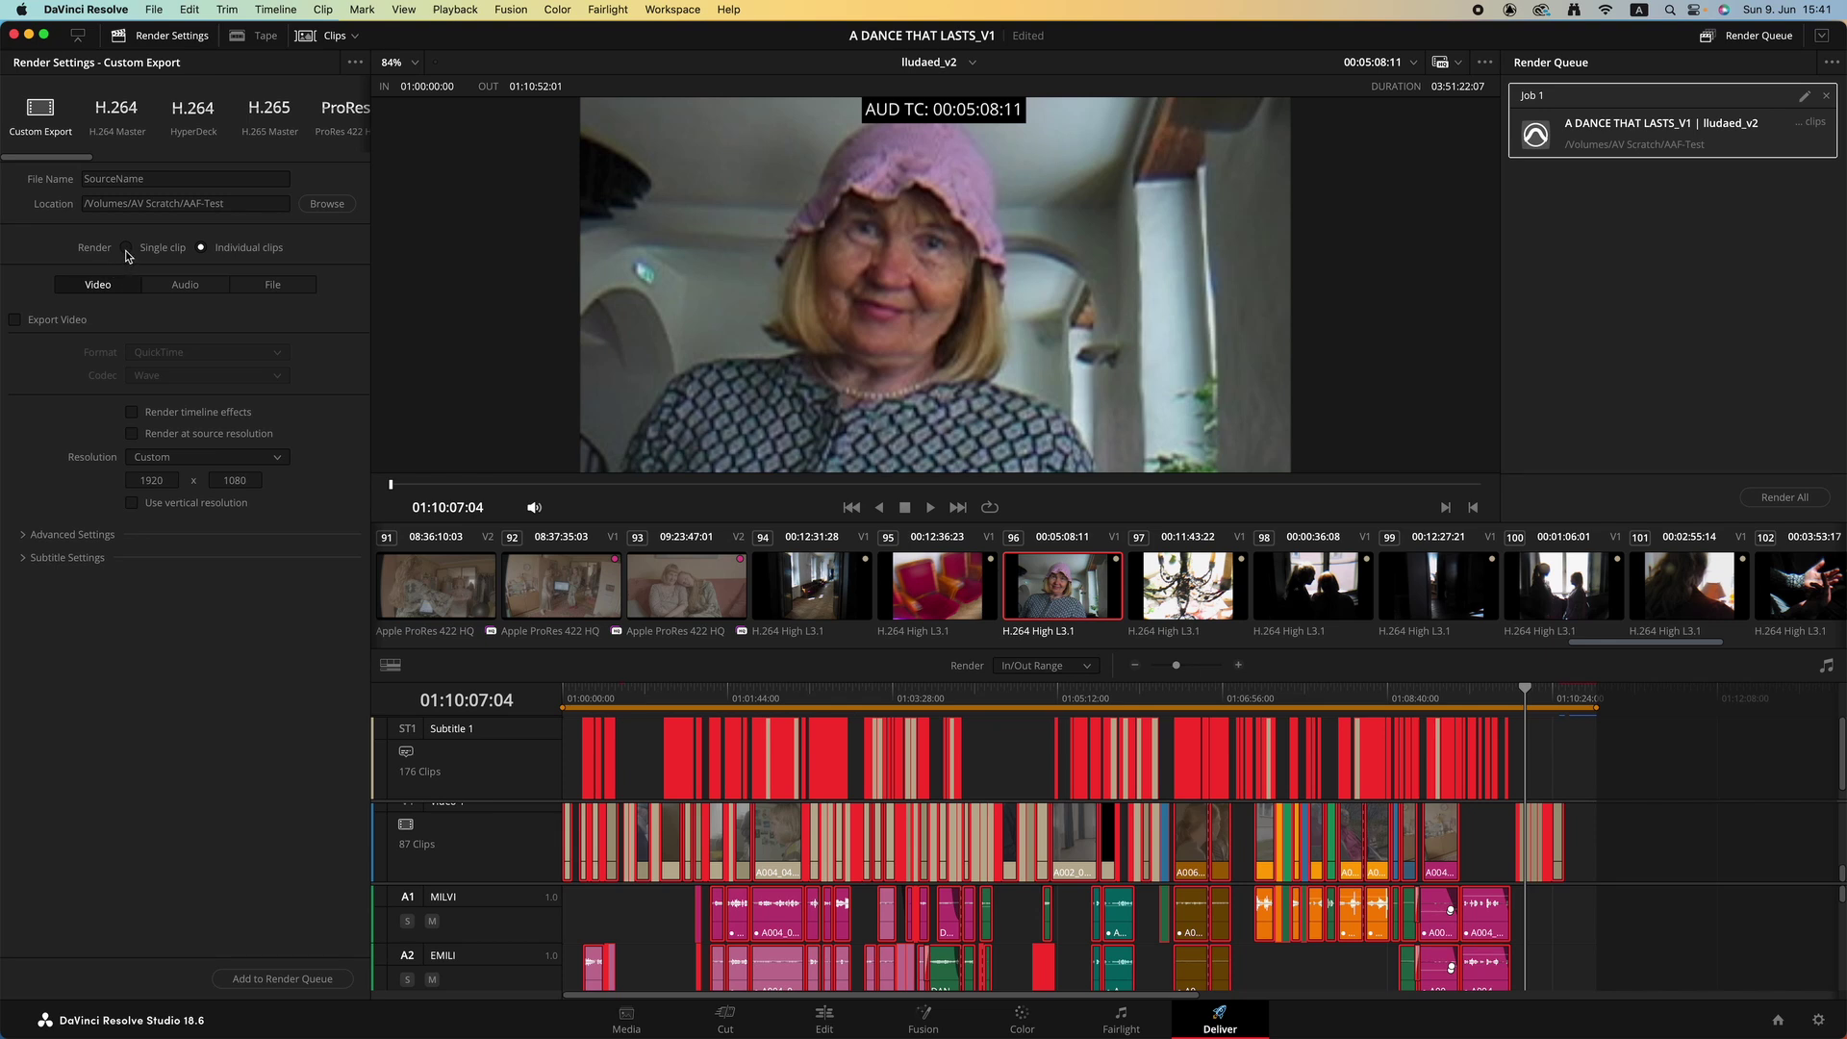
left_click(126, 249)
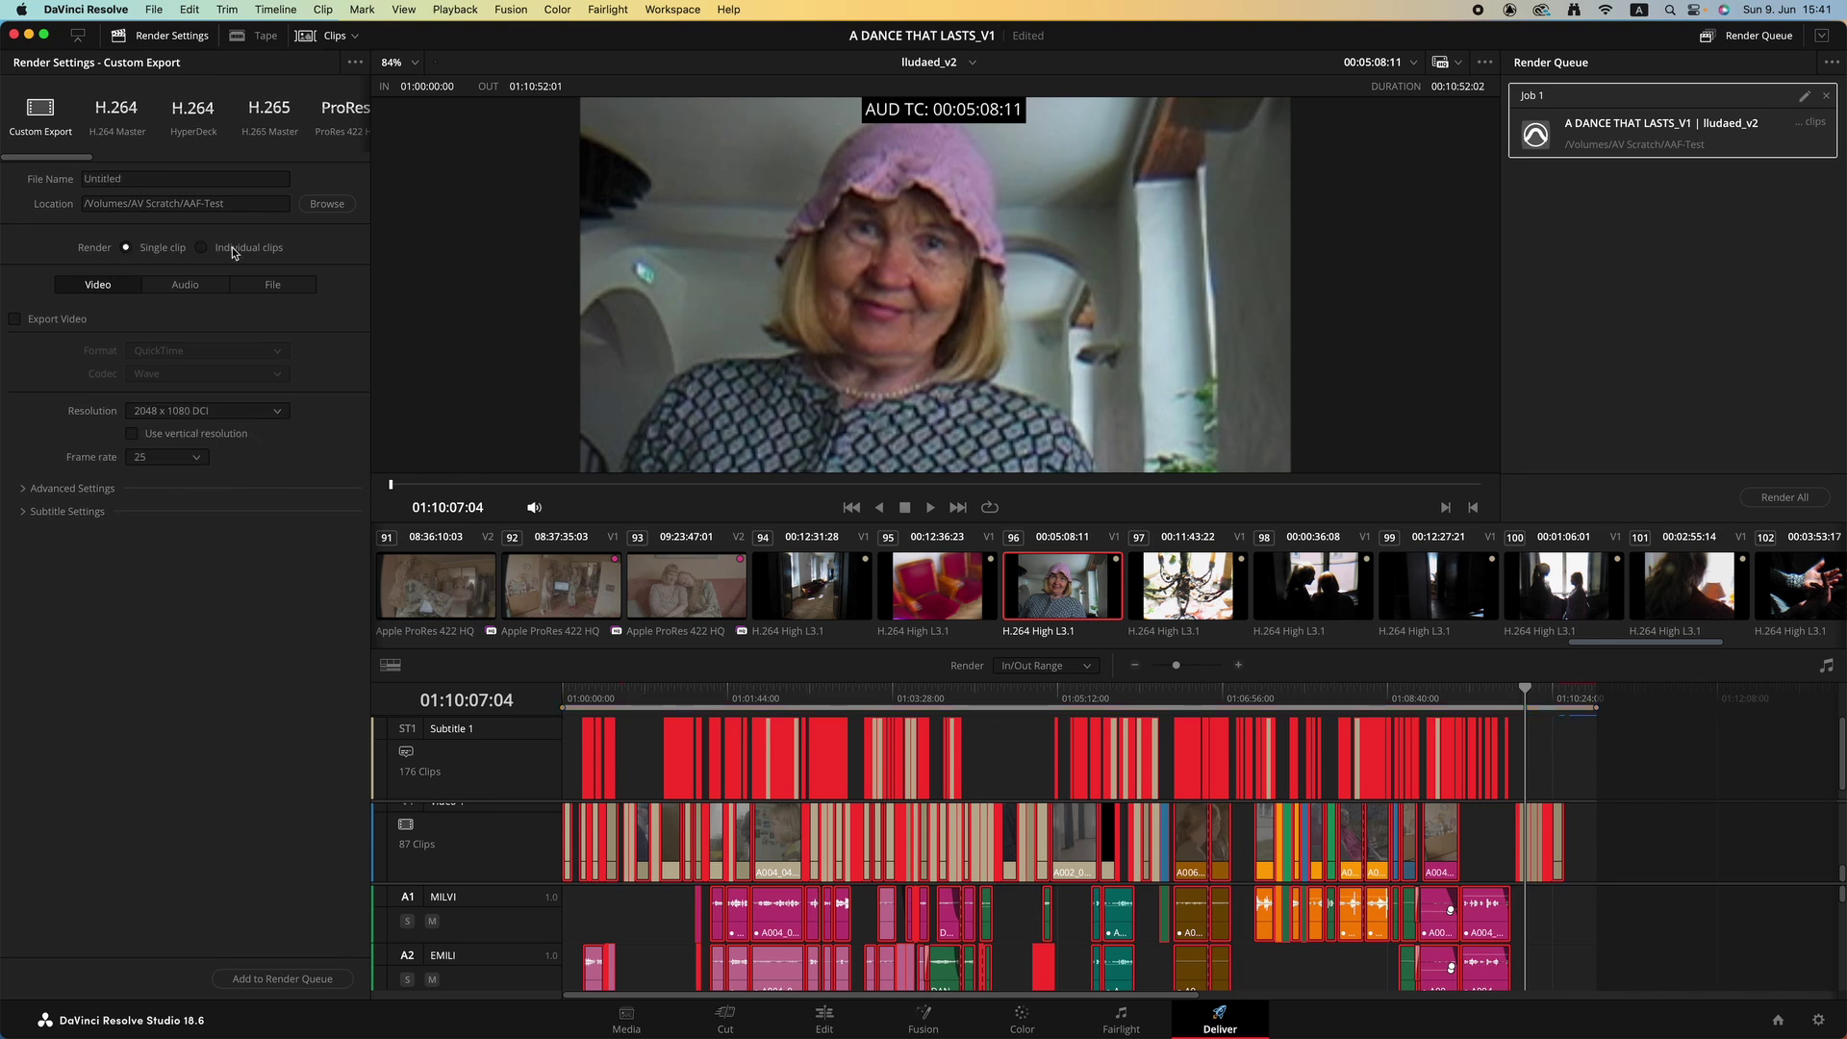
- Enable video export with the QuickTime format and H.264 codec, keeping the resolution at 2048 x 1080 DCI
left_click(43, 322)
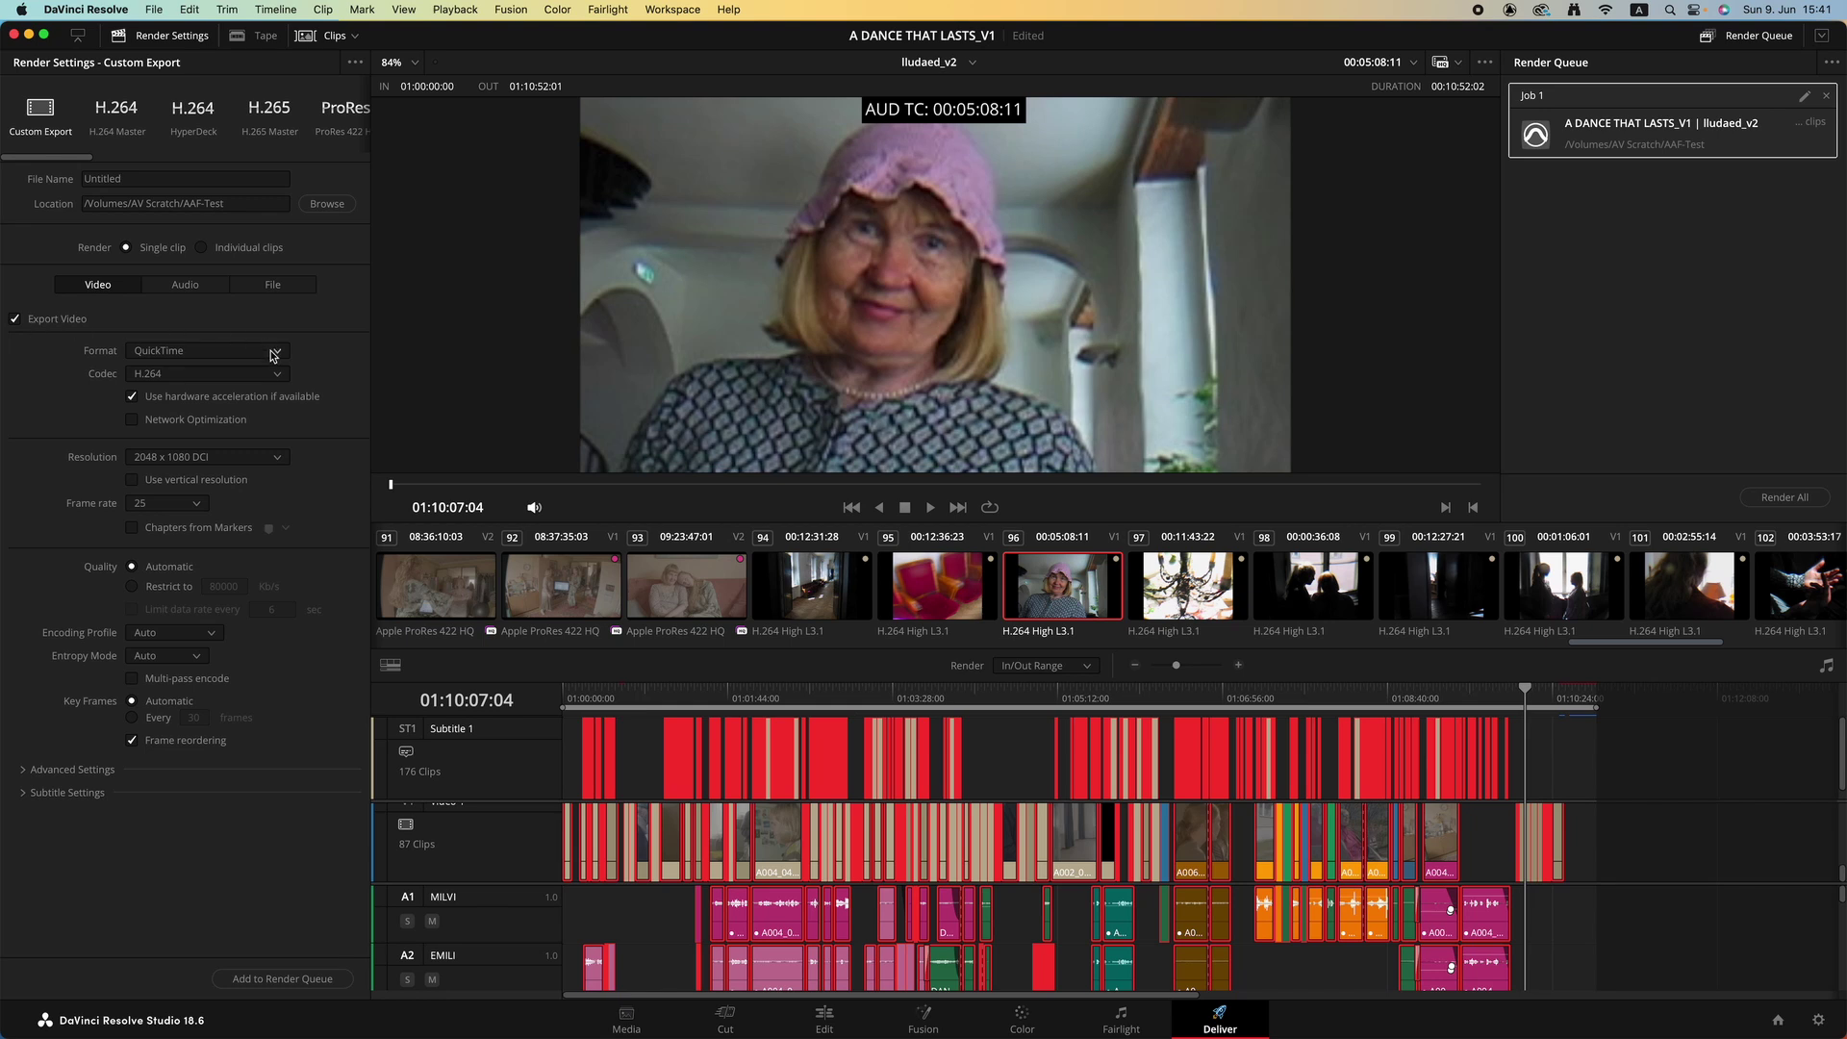
left_click(206, 375)
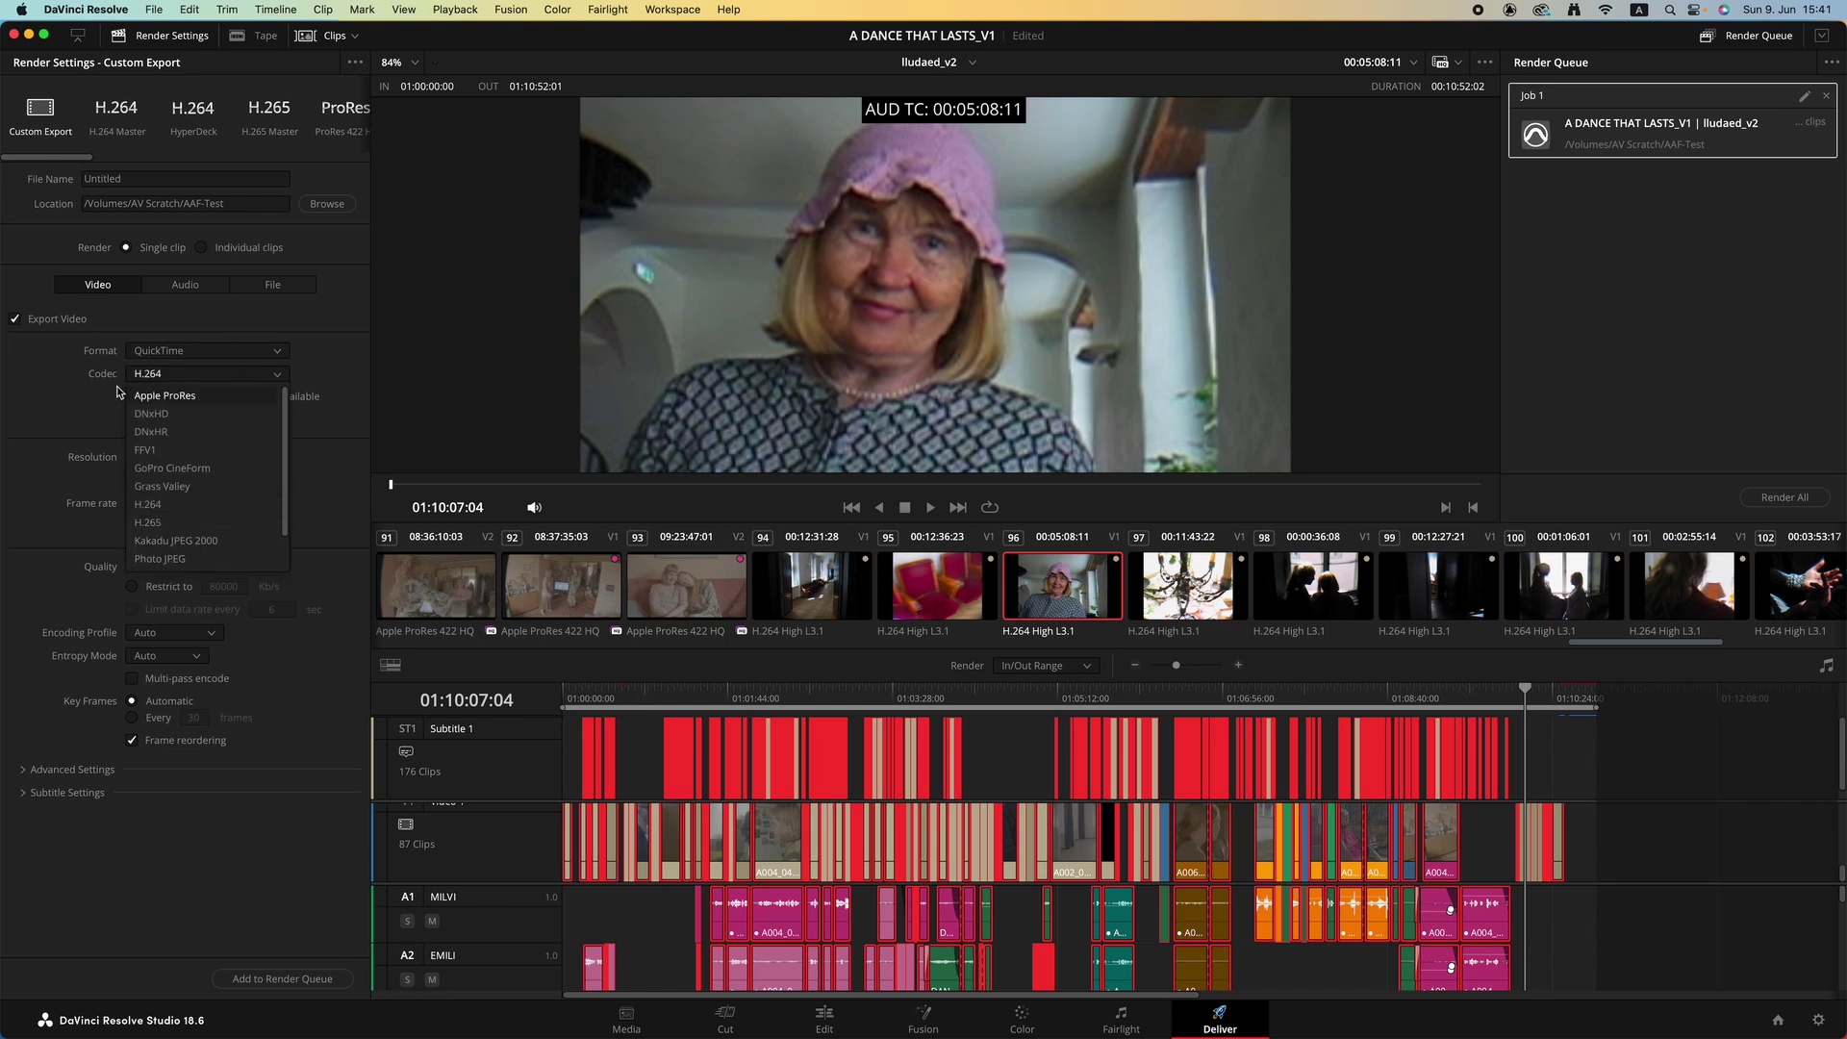
left_click(72, 415)
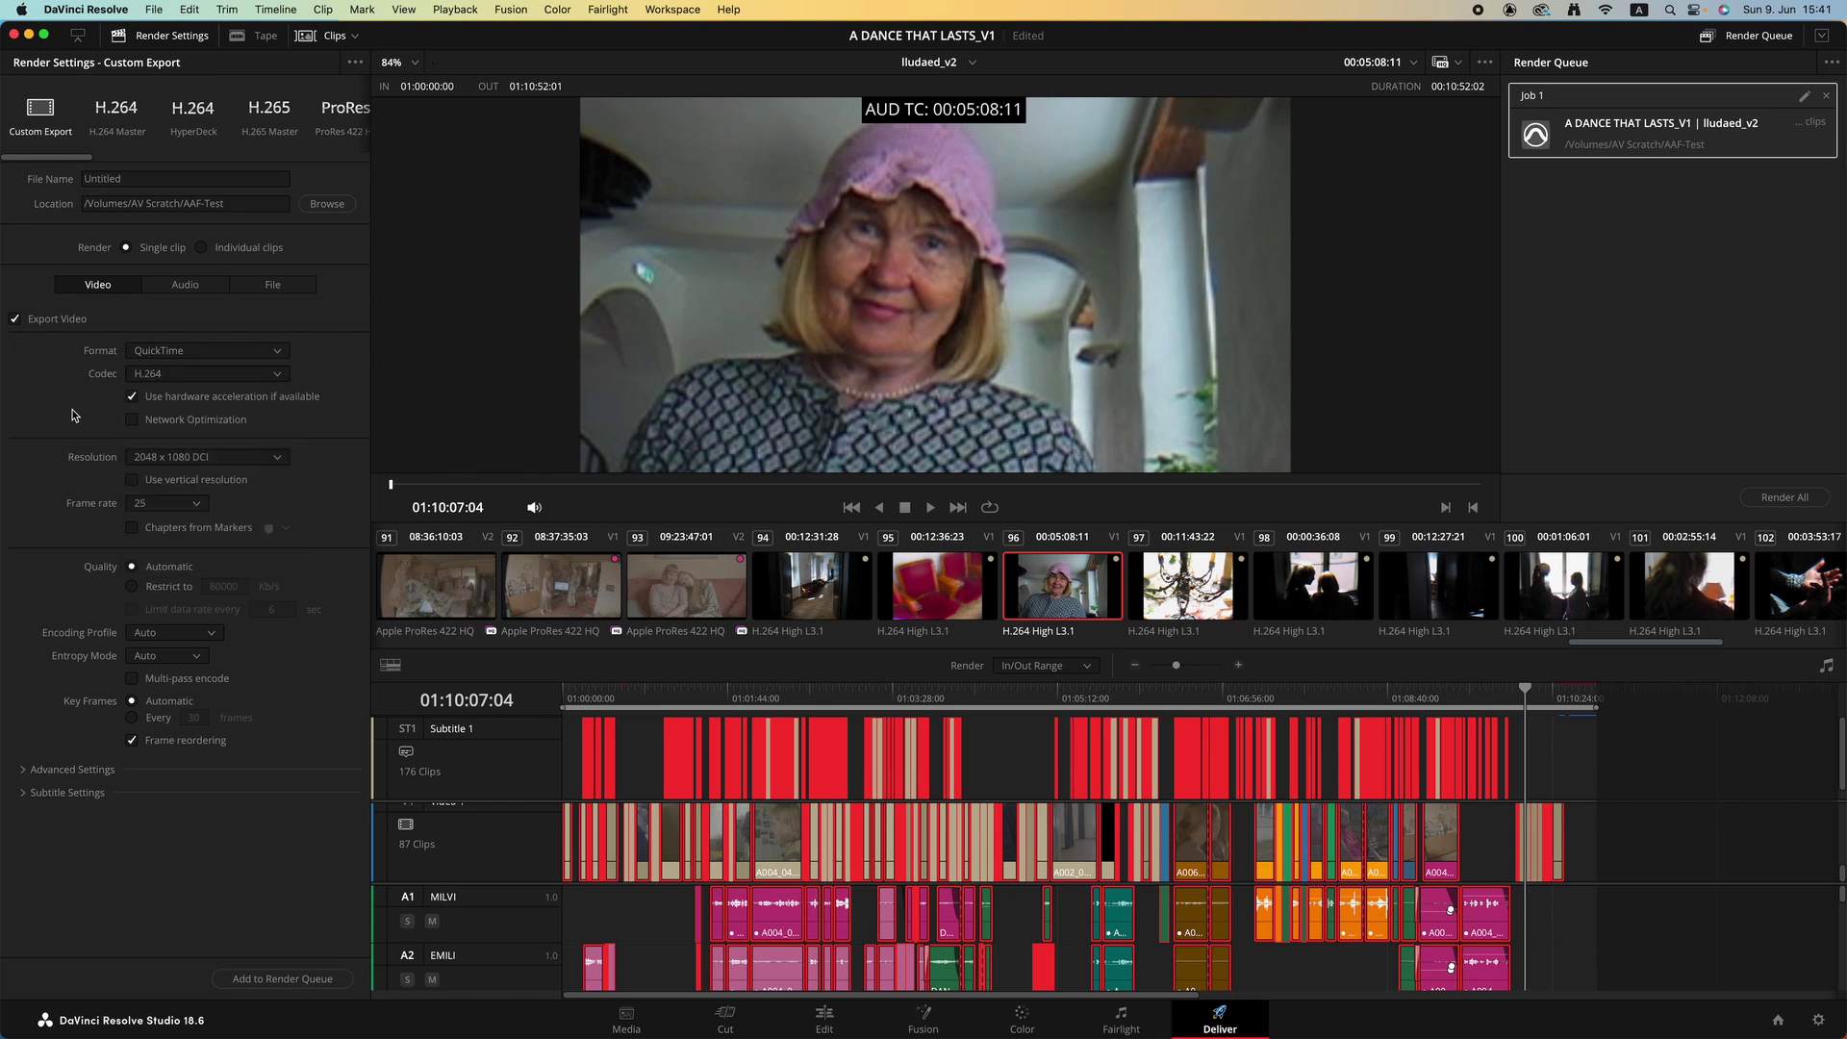
left_click(279, 460)
left_click(67, 460)
- Enable subtitle export for the reference video and set the subtitle format to Burn into video
left_click(58, 770)
scroll(55, 751, "down", 5)
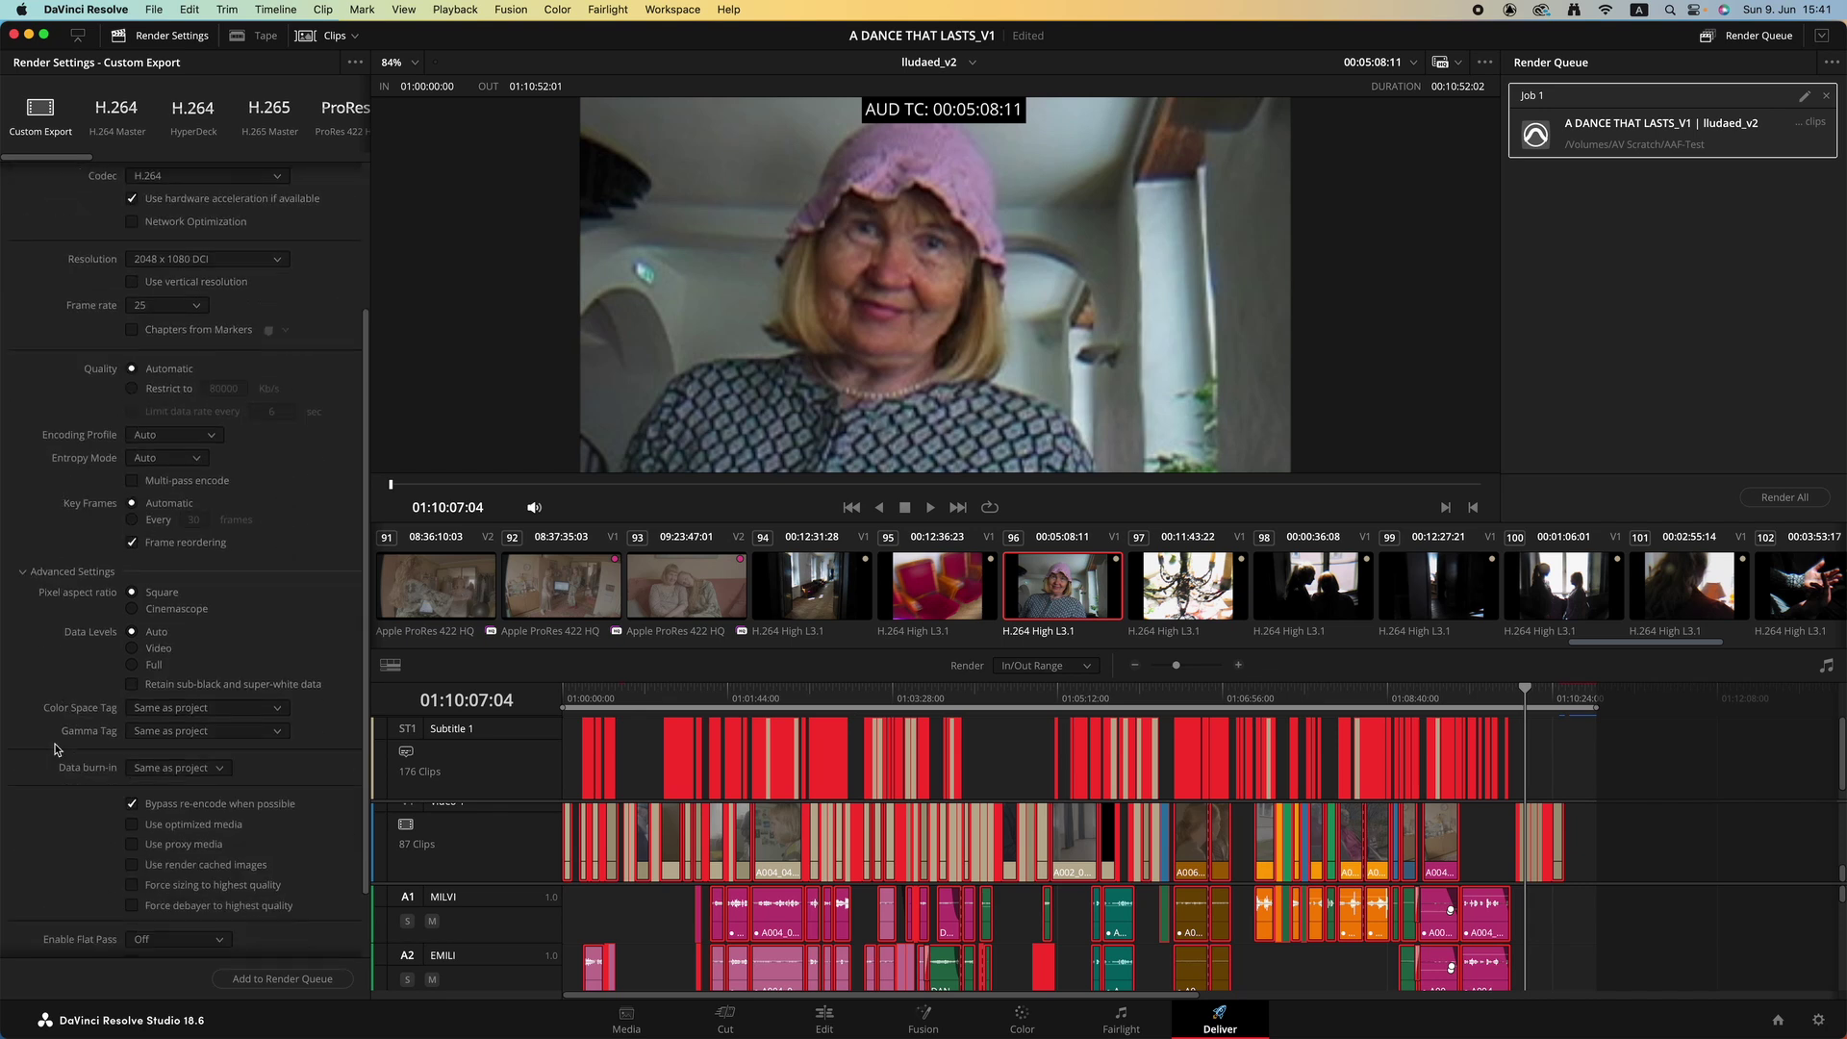
left_click(58, 944)
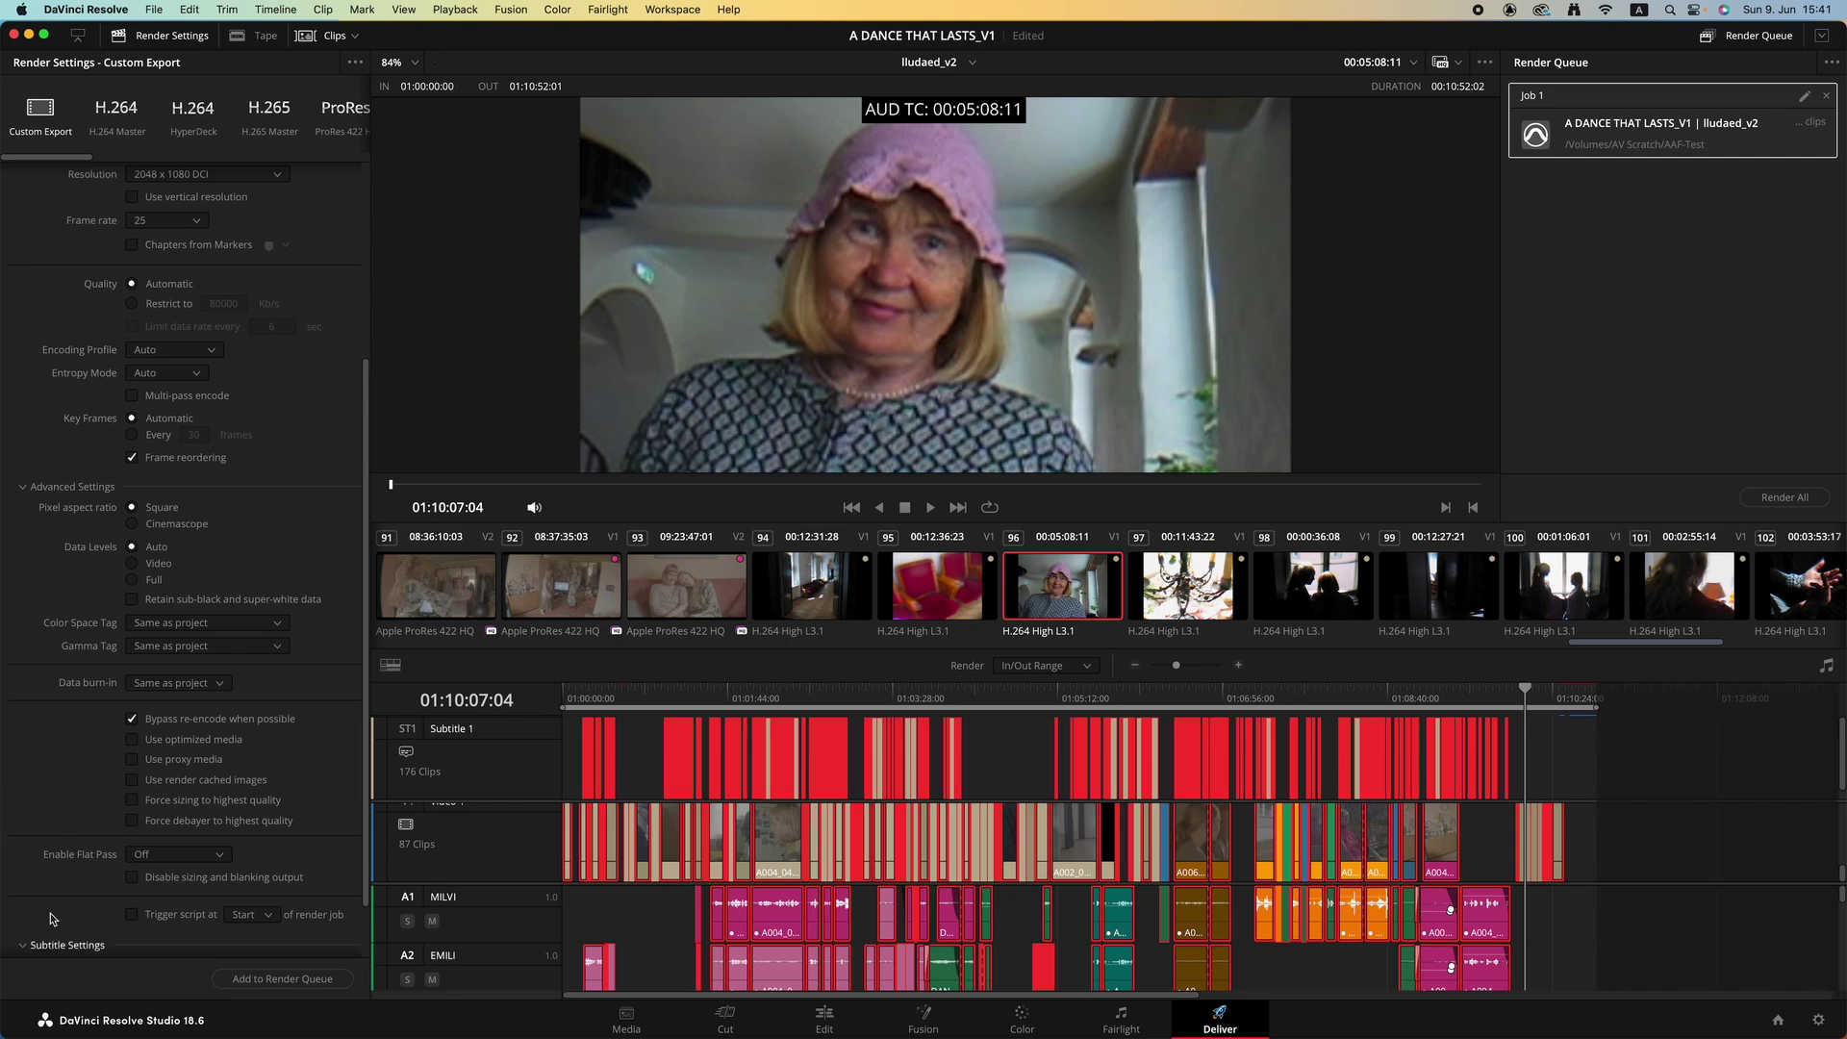
scroll(56, 807, "down", 3)
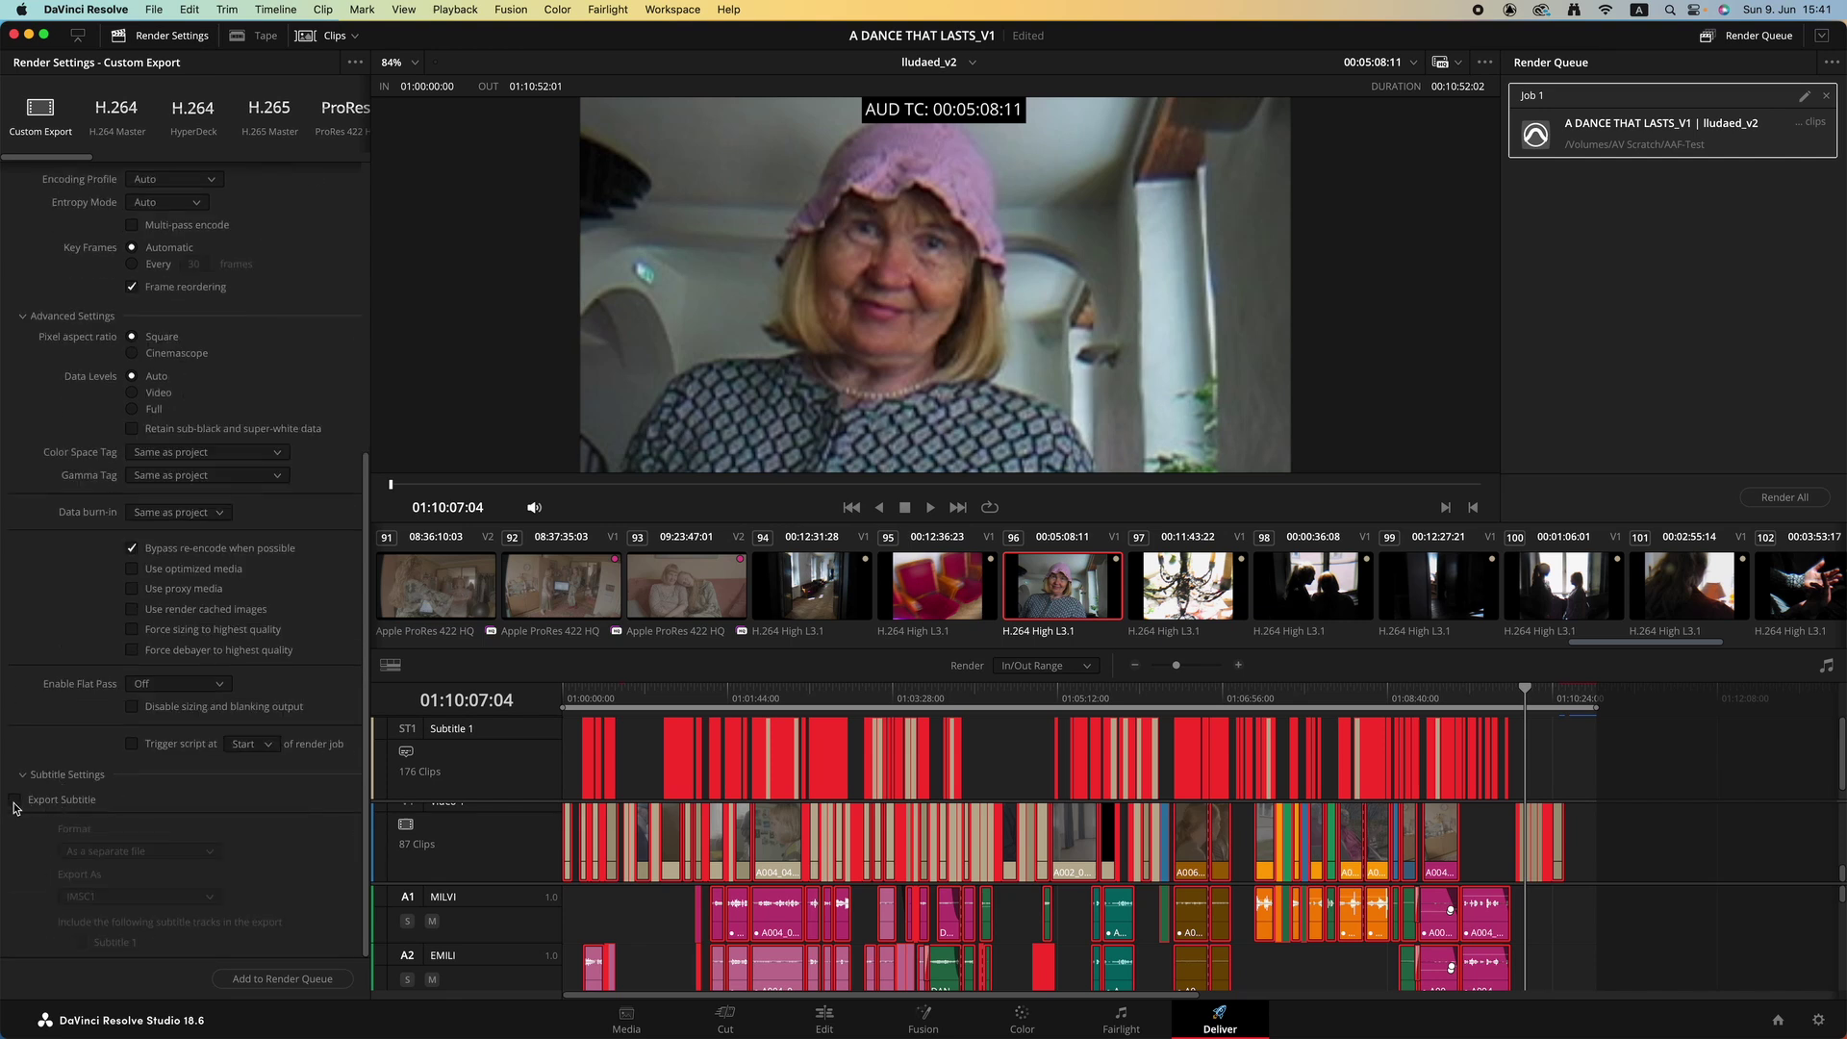
left_click(15, 803)
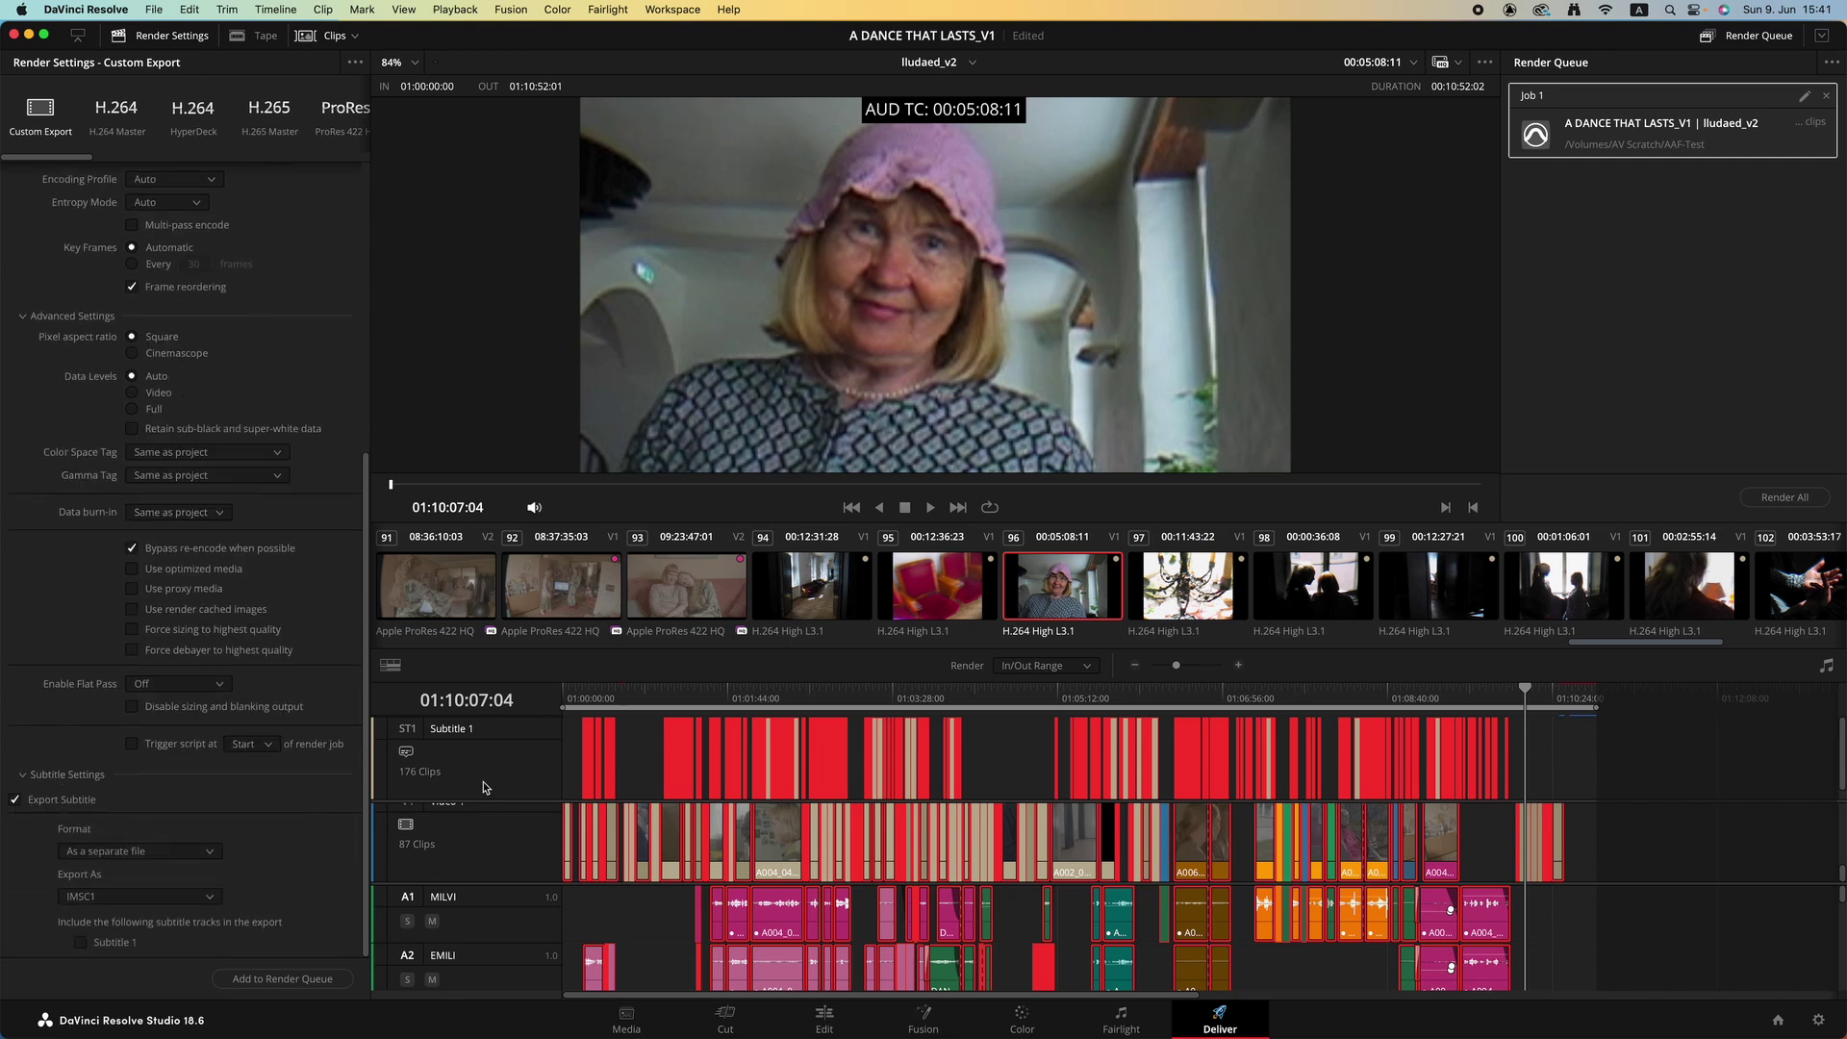
left_click(173, 853)
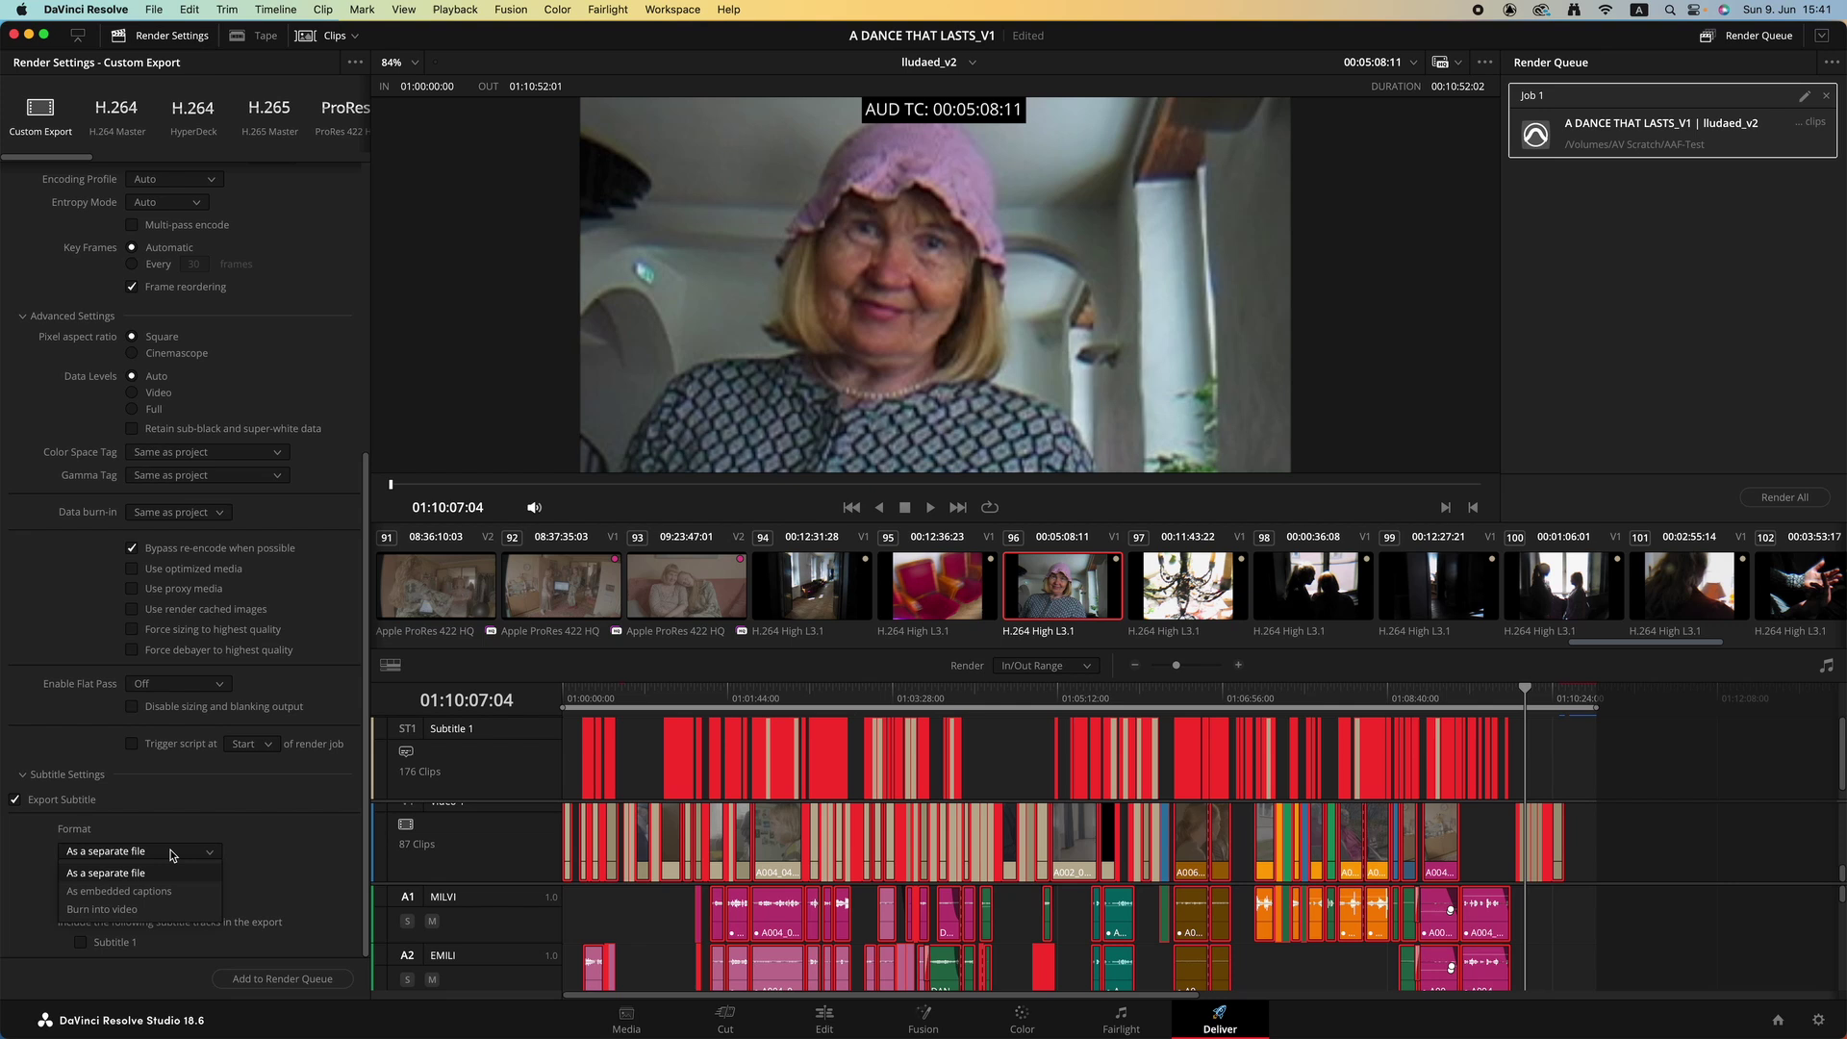
left_click(132, 918)
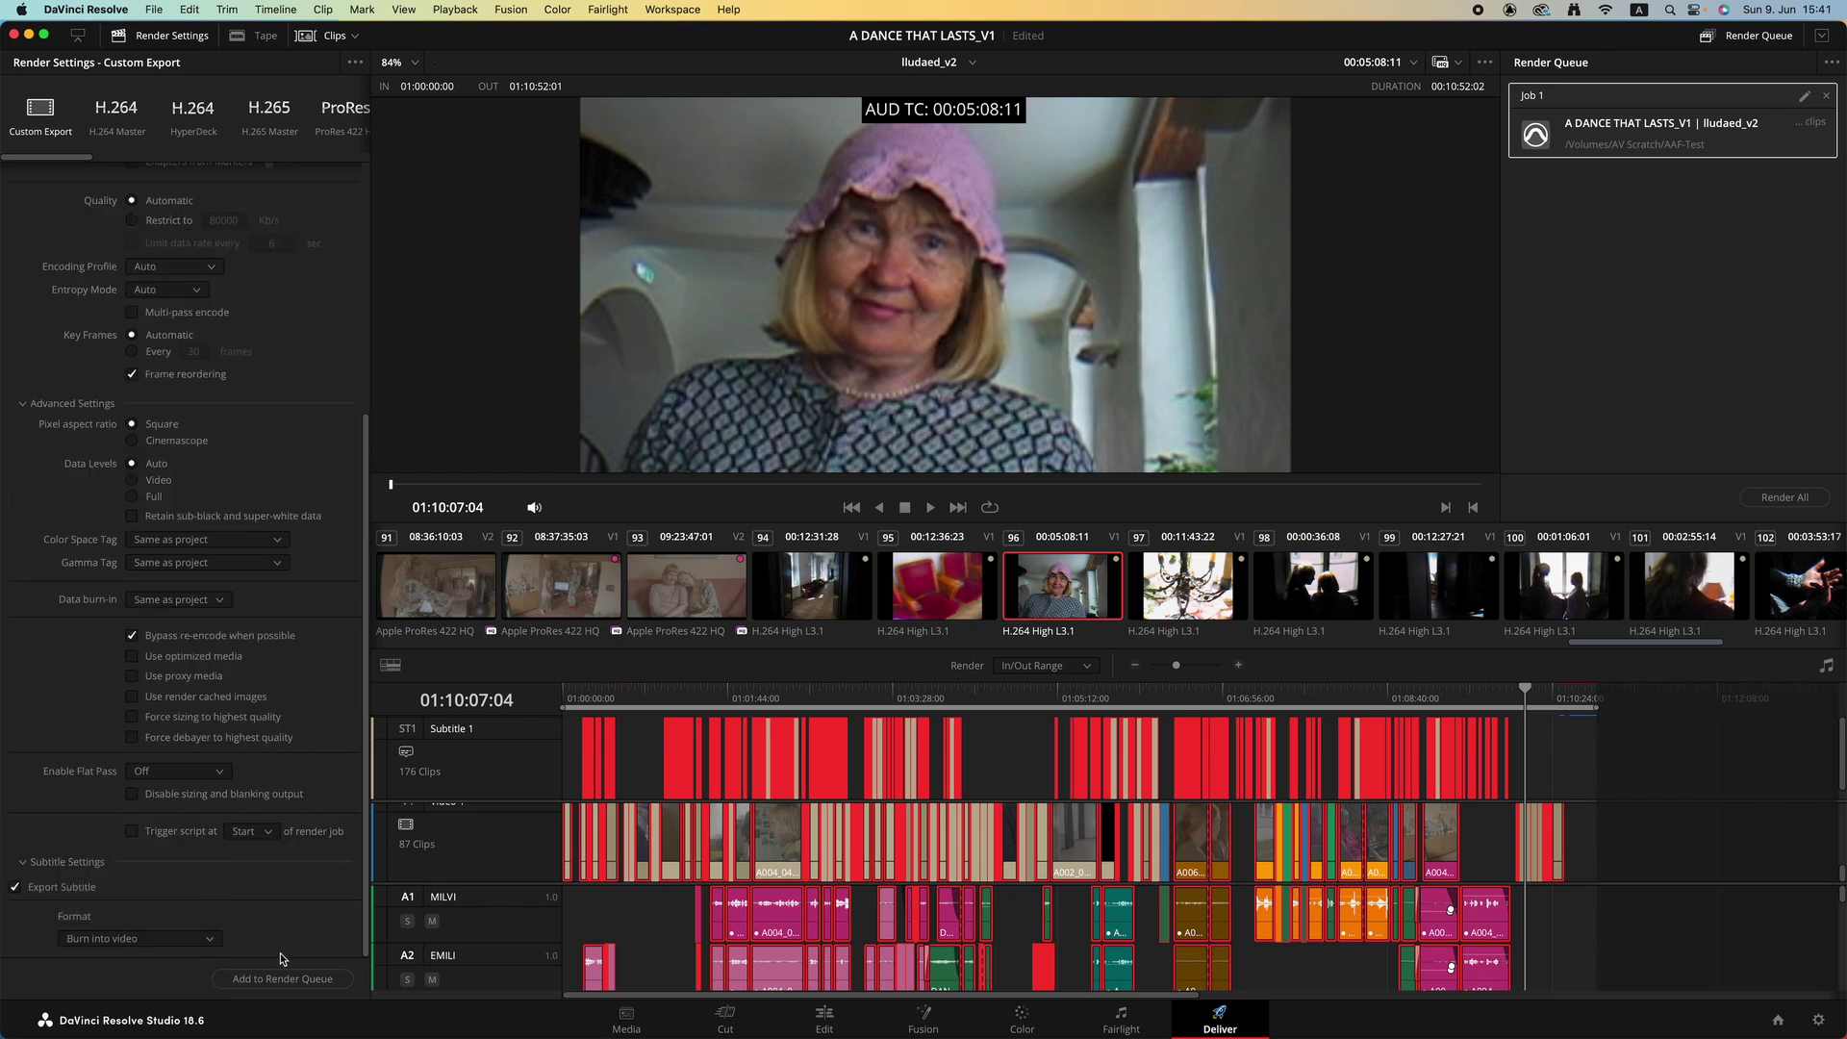
- Turn on audio normalization for the reference video's audio export and set its mode to EBU R128
scroll(289, 876, "up", 10)
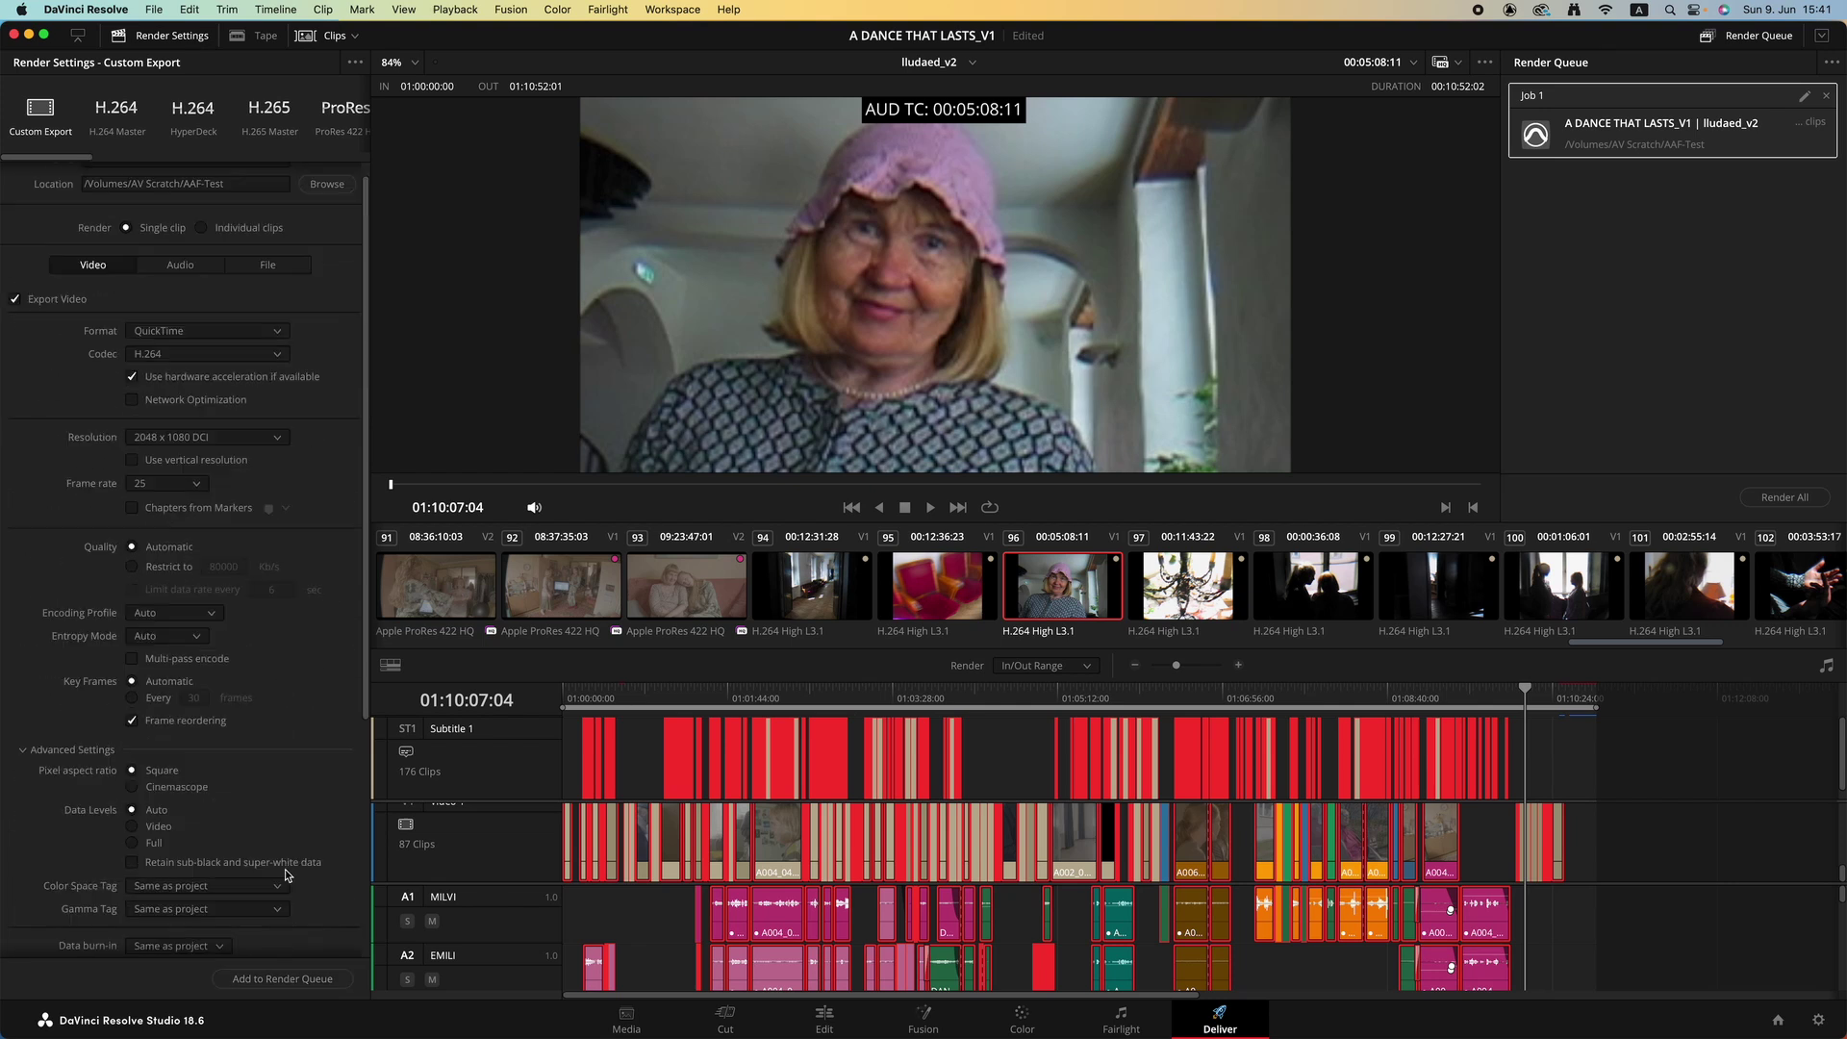
left_click(179, 287)
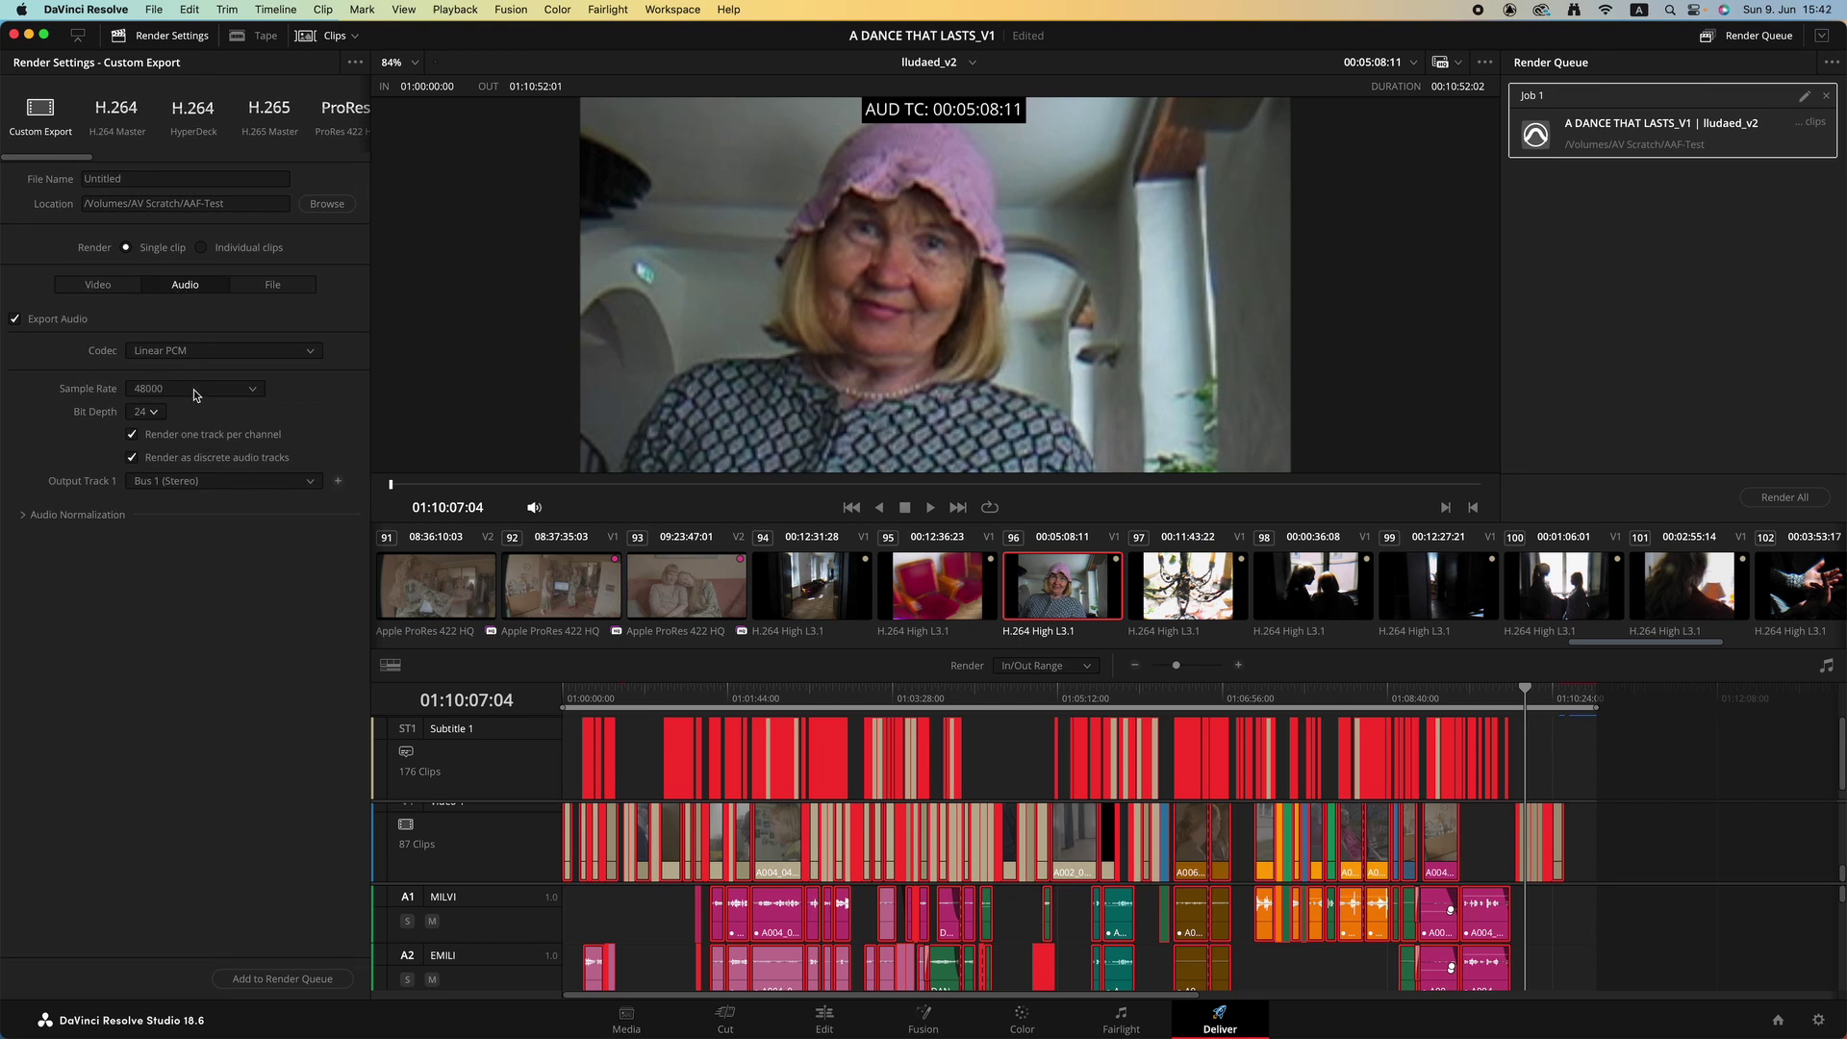
left_click(41, 517)
left_click(185, 542)
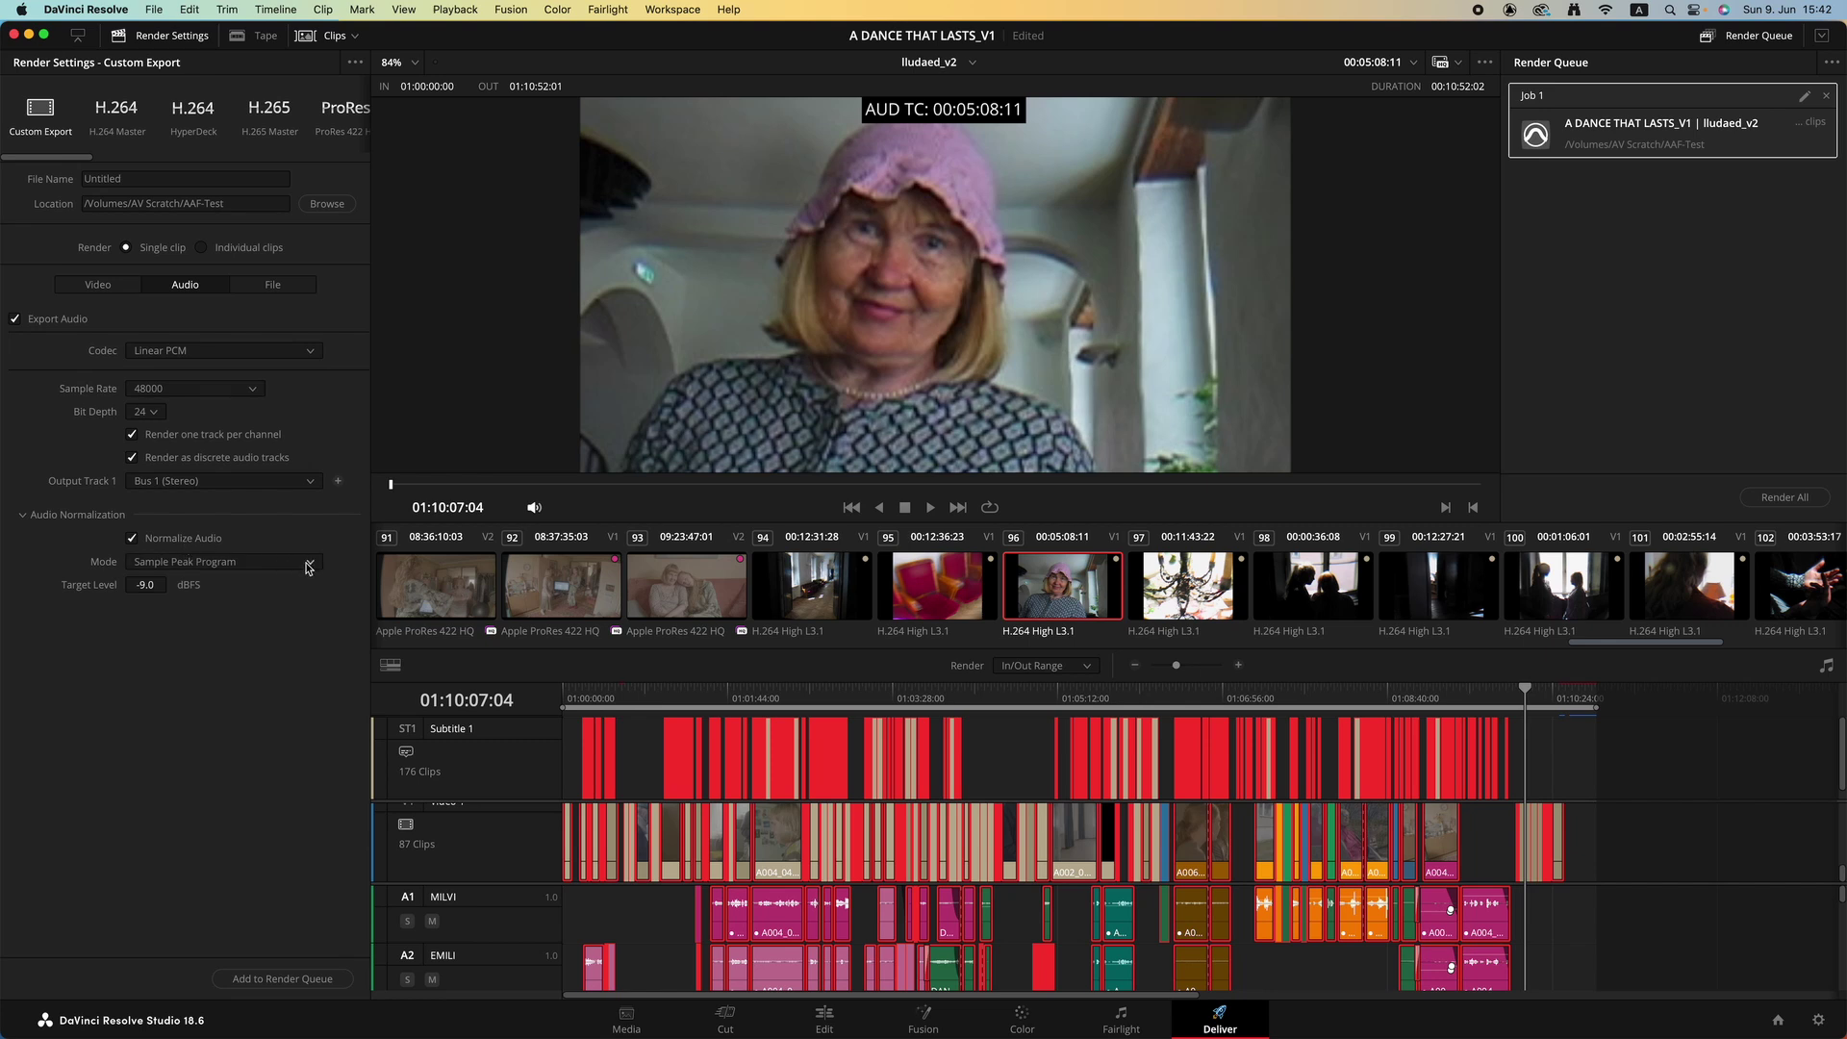
left_click(308, 565)
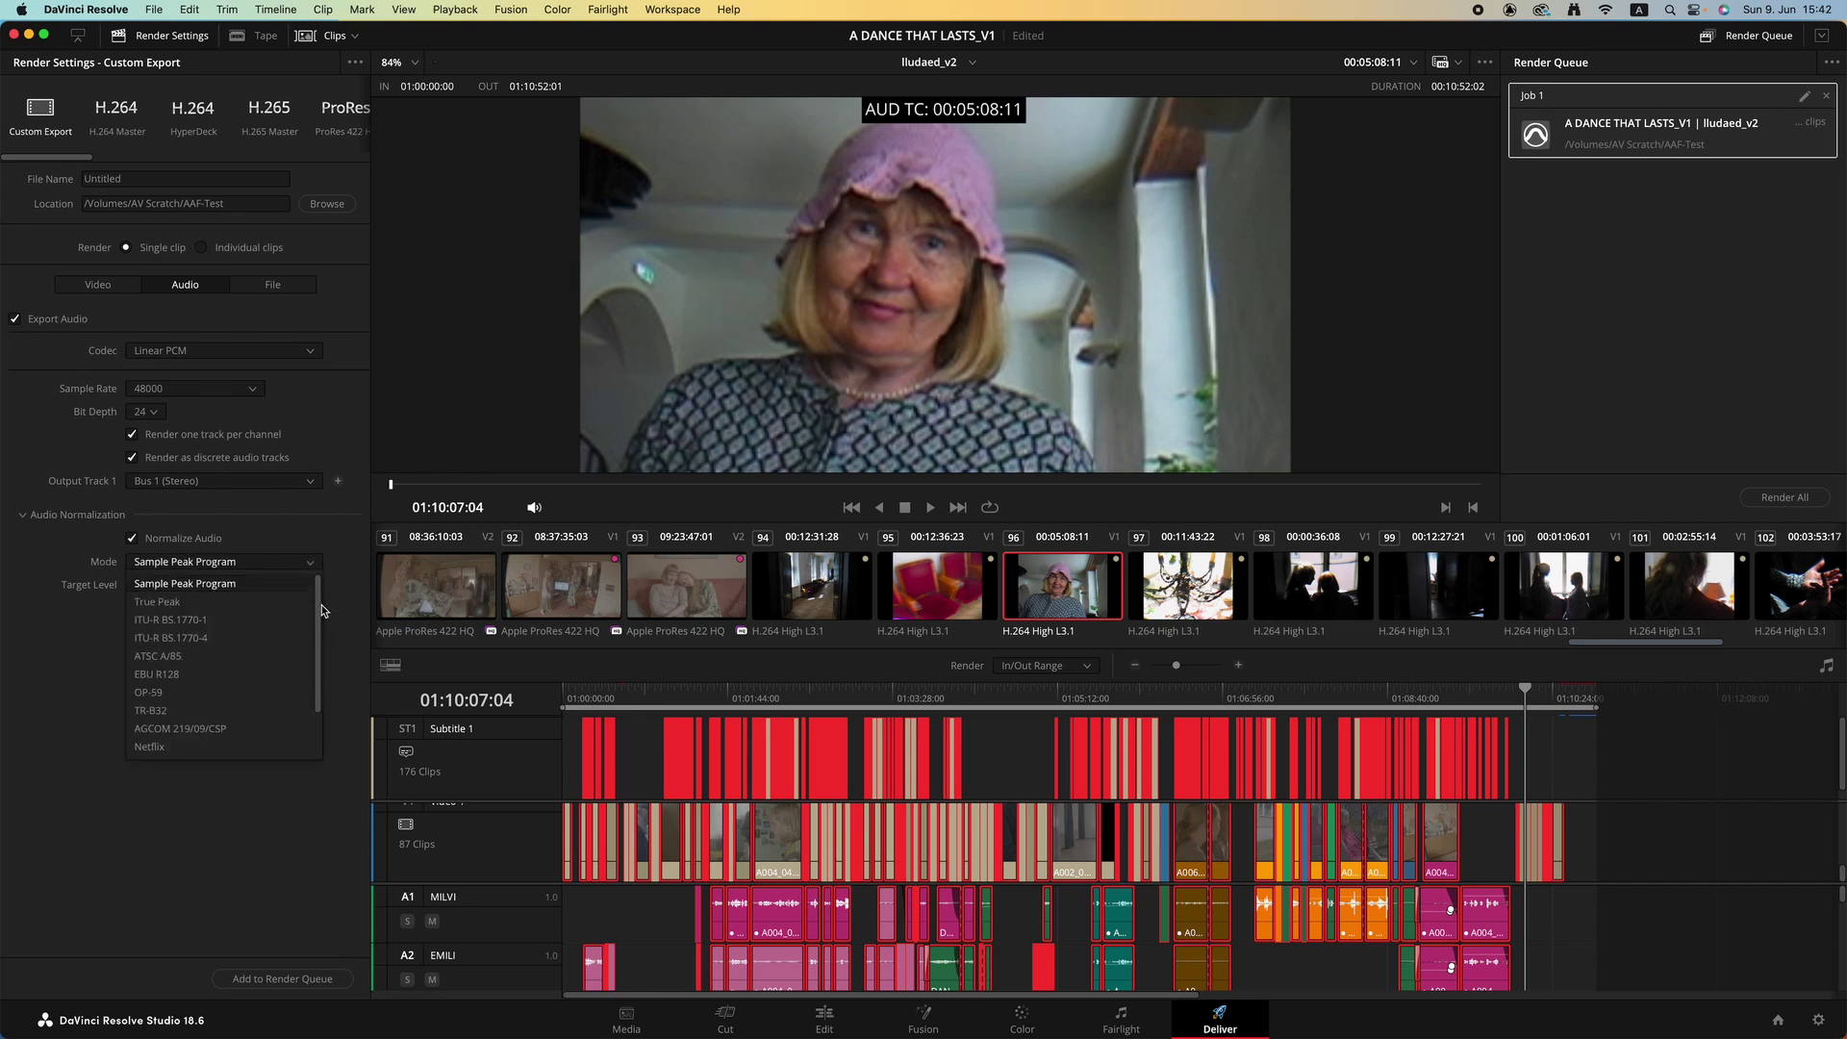
left_click(186, 682)
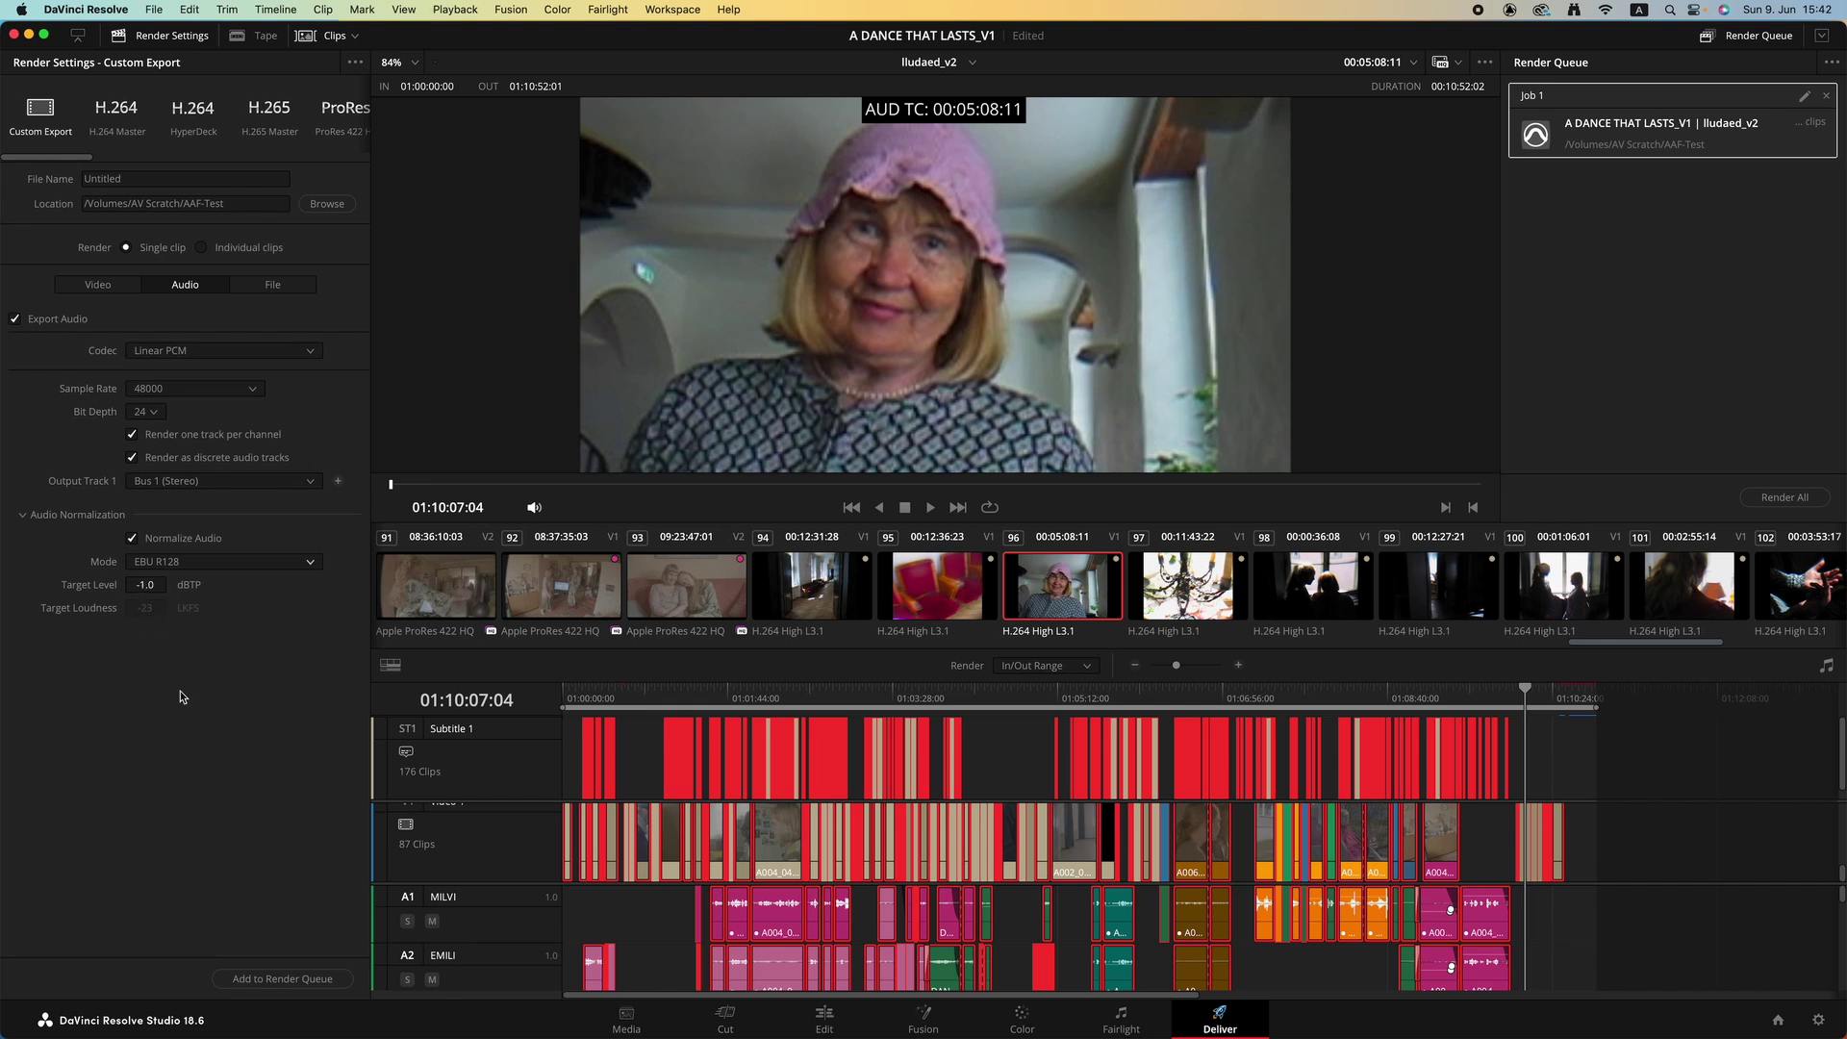
- Add the reference video to the render queue, select both jobs and render them all
left_click(283, 978)
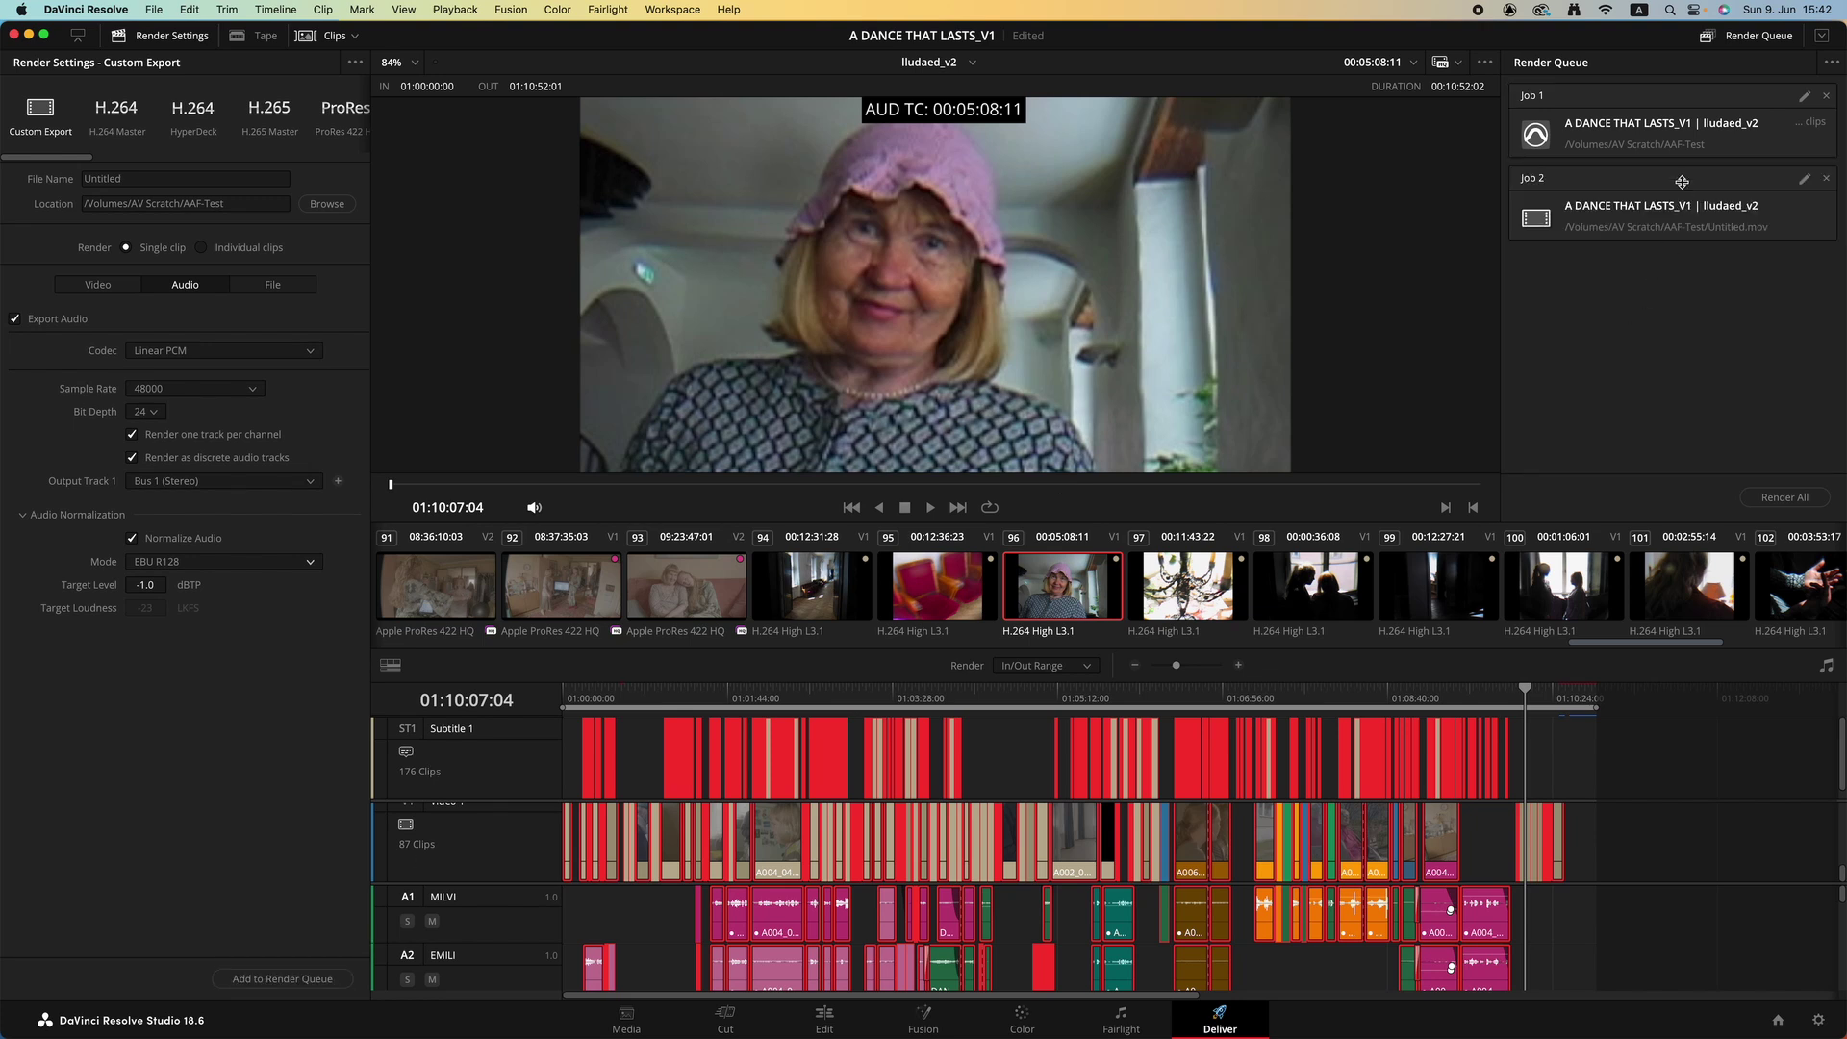
left_click(1674, 96, "shift")
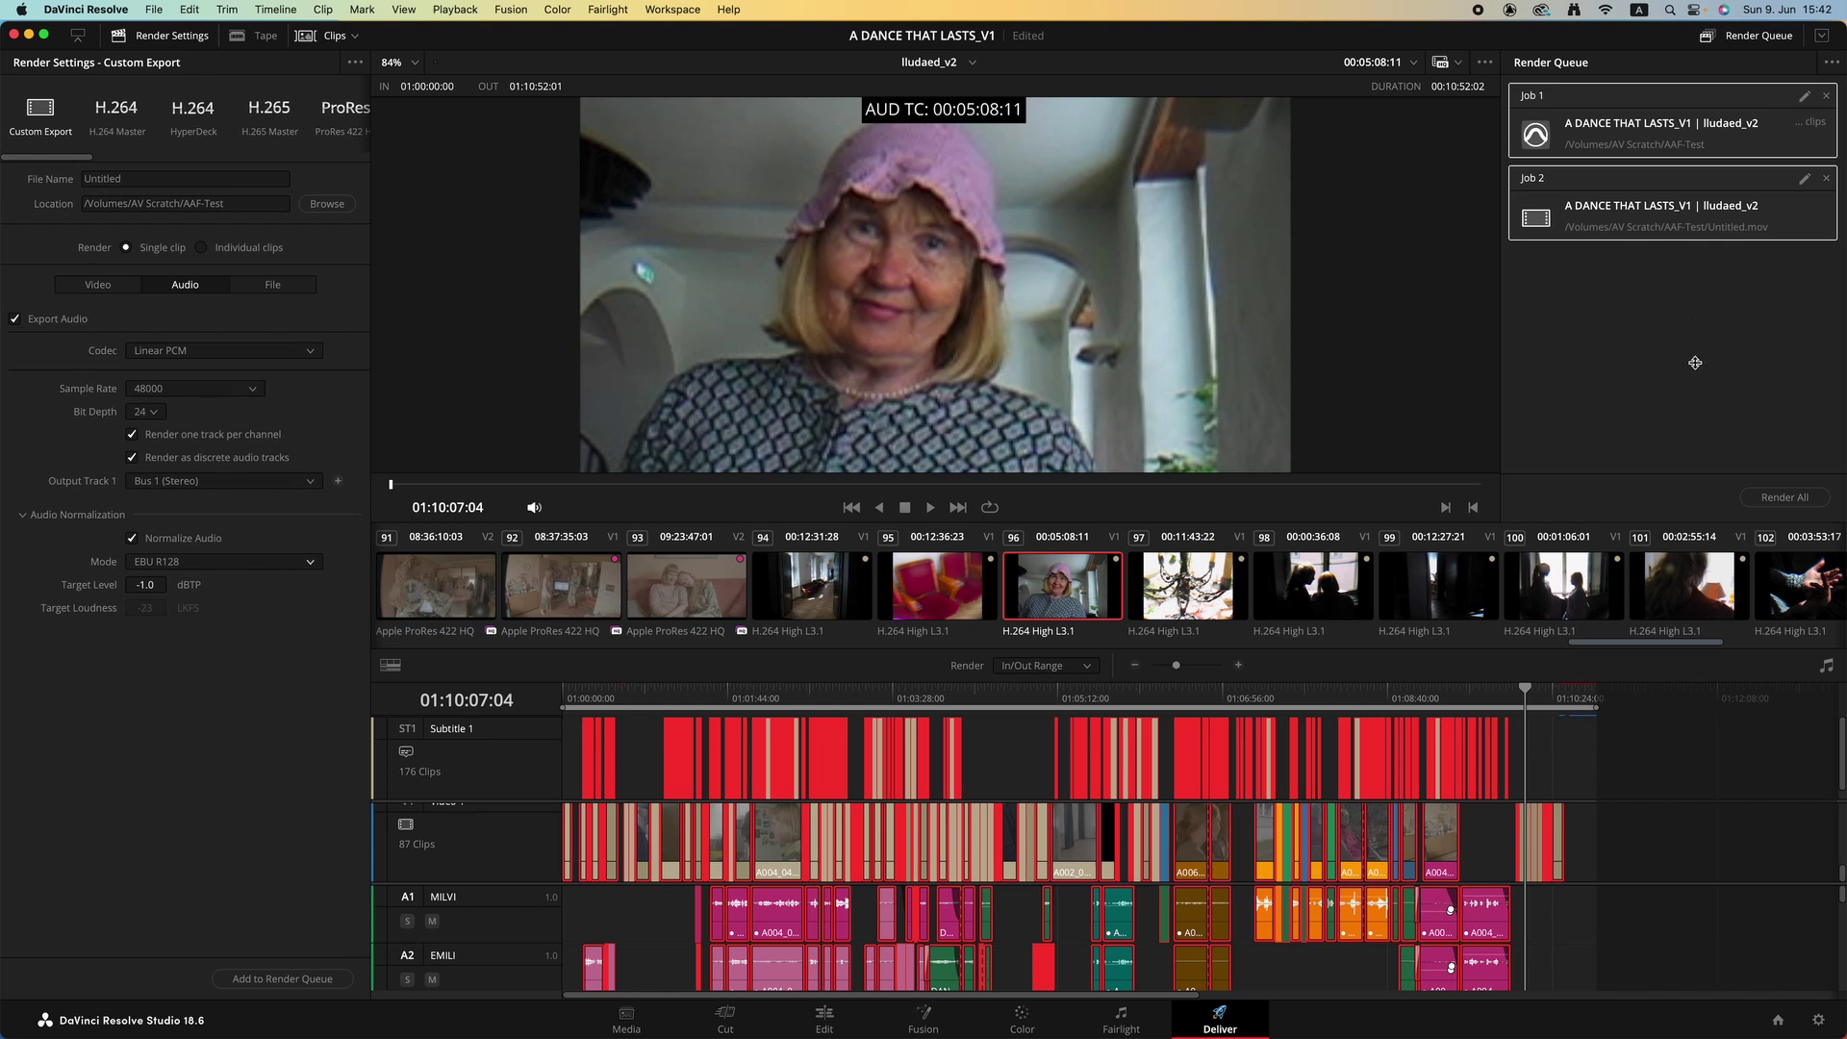
left_click(1788, 497)
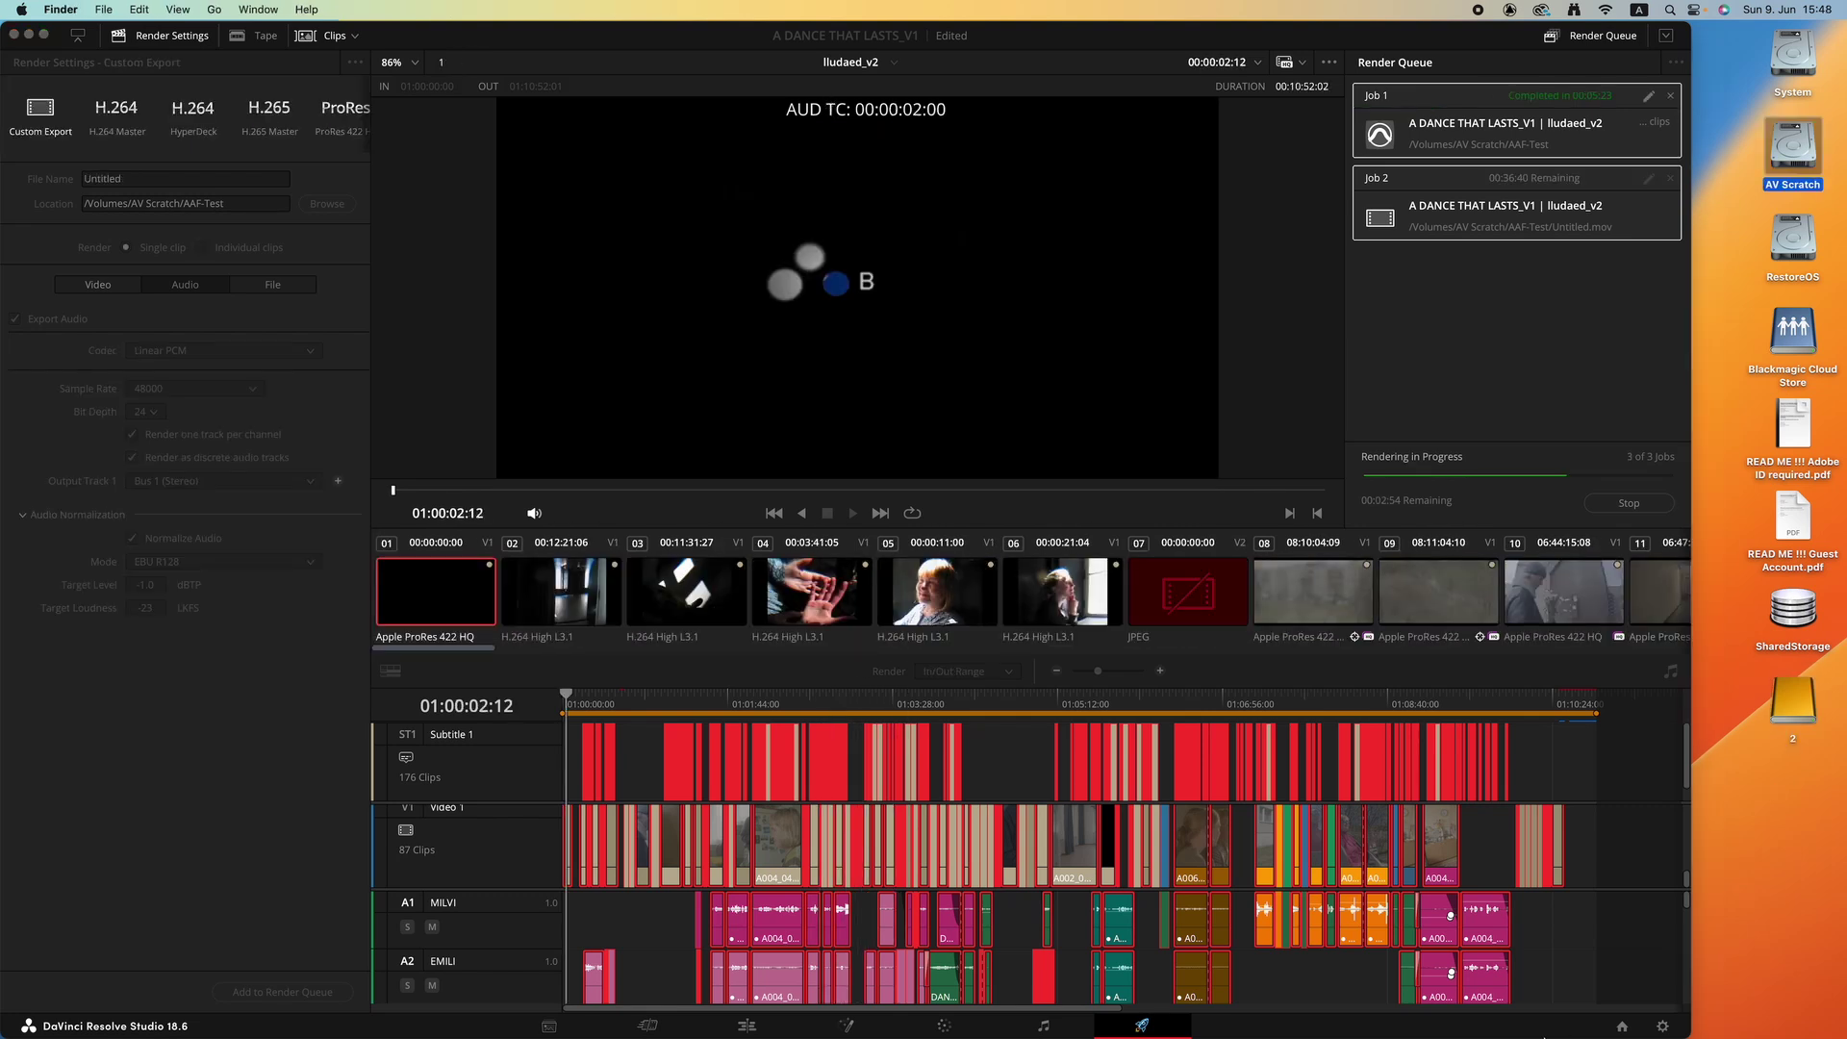
- Switch to Finder and examine the AAF-Test folder for the rendered WAV files, the AAF and the reference movie
mouse_move(1251, 1030)
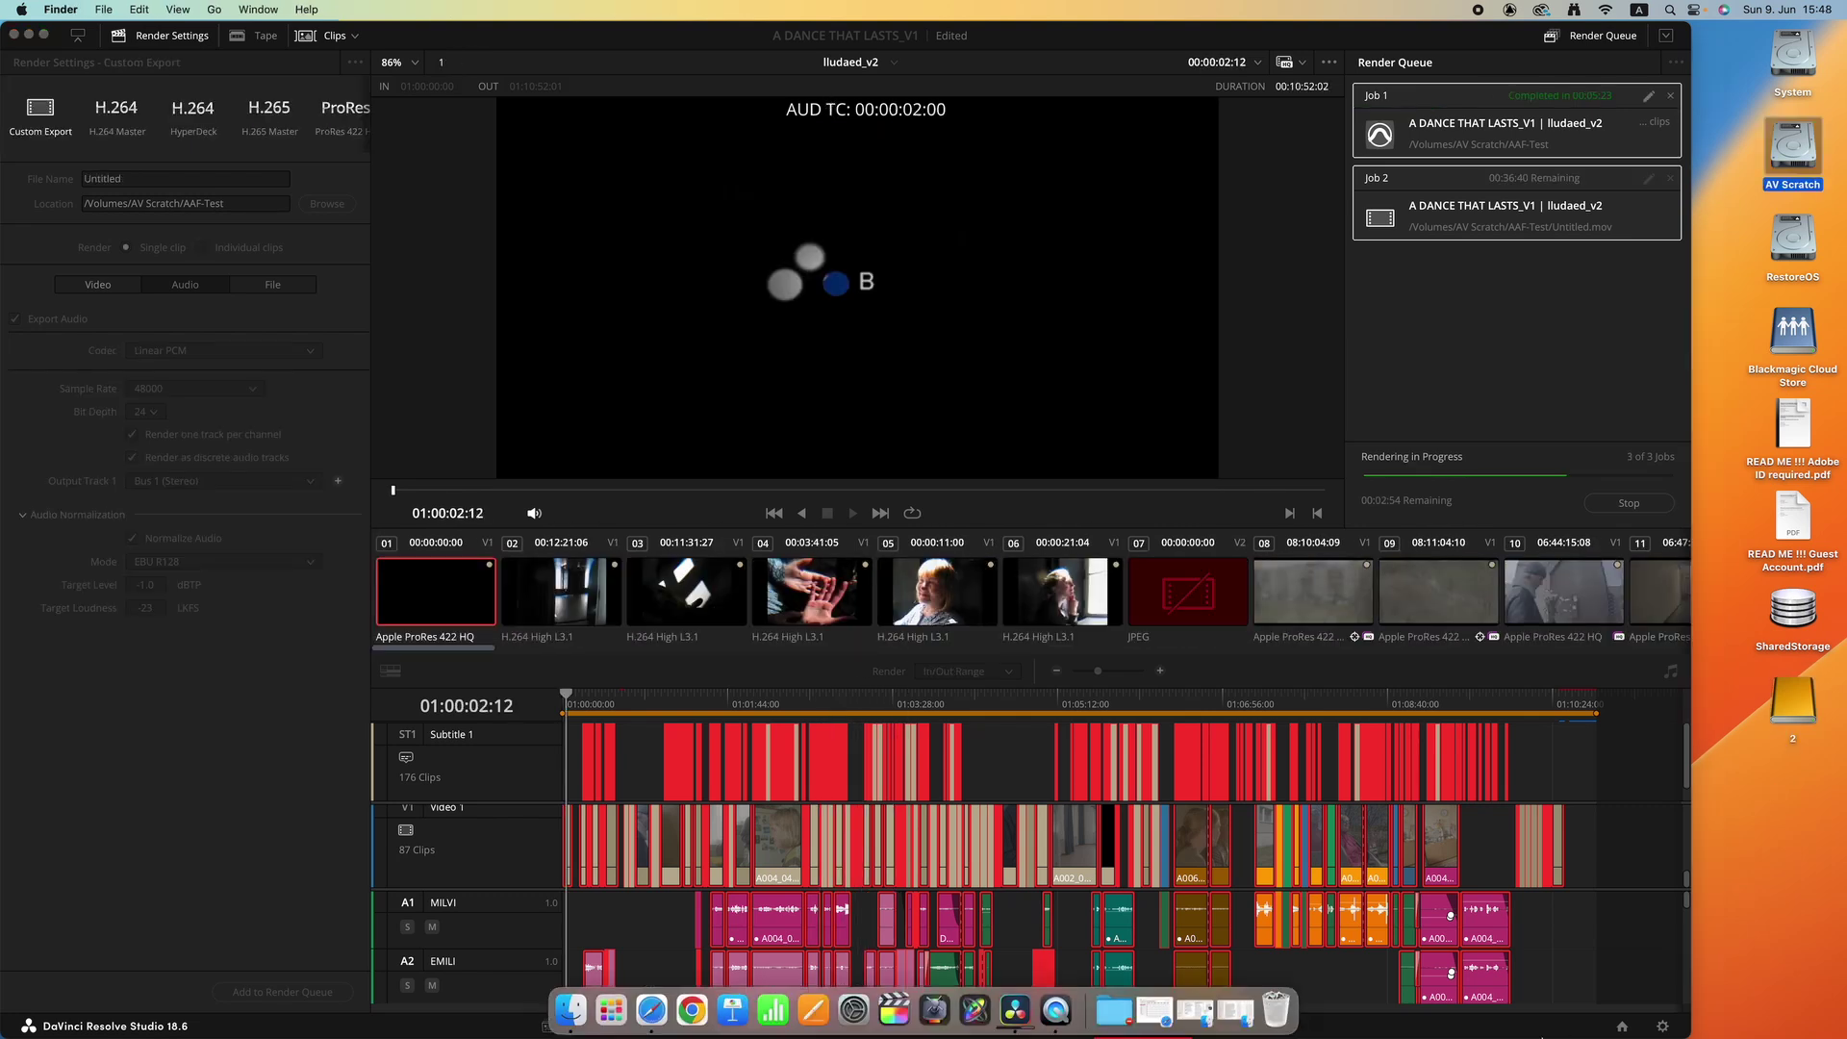
left_click(1235, 1018)
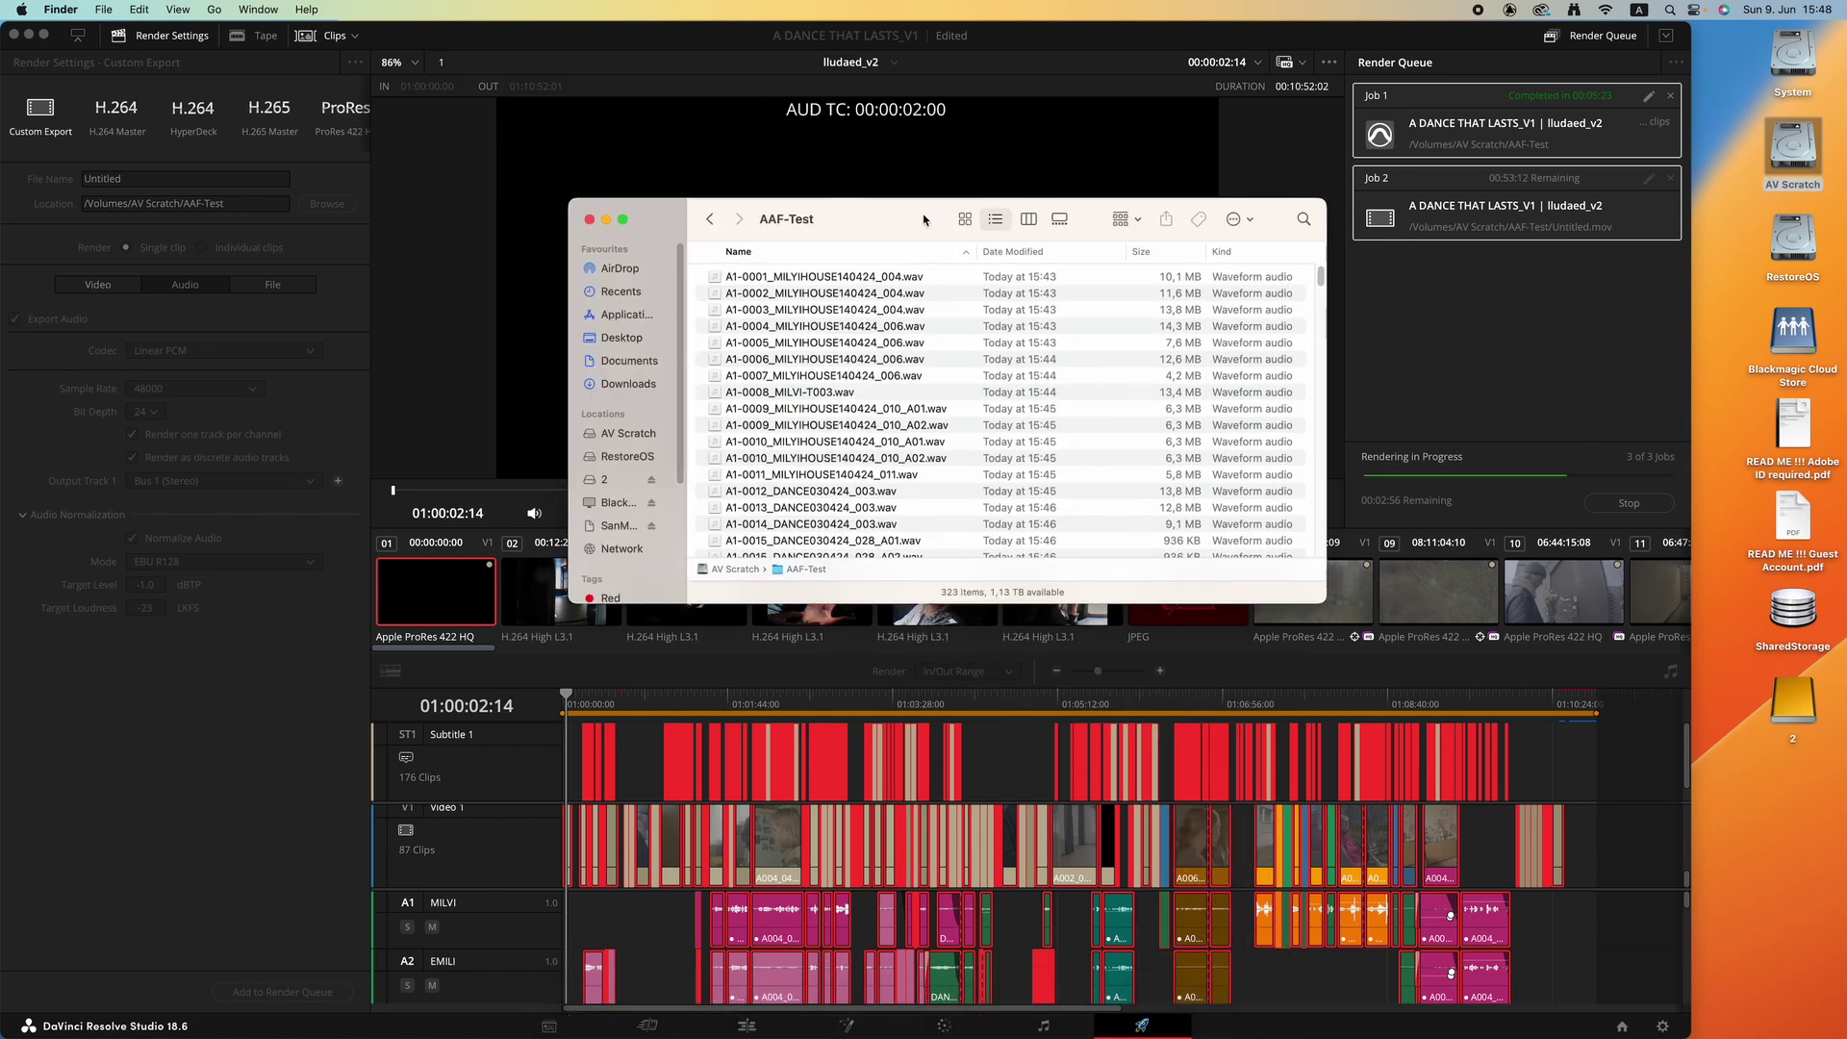
left_click_drag(924, 219, 1107, 224)
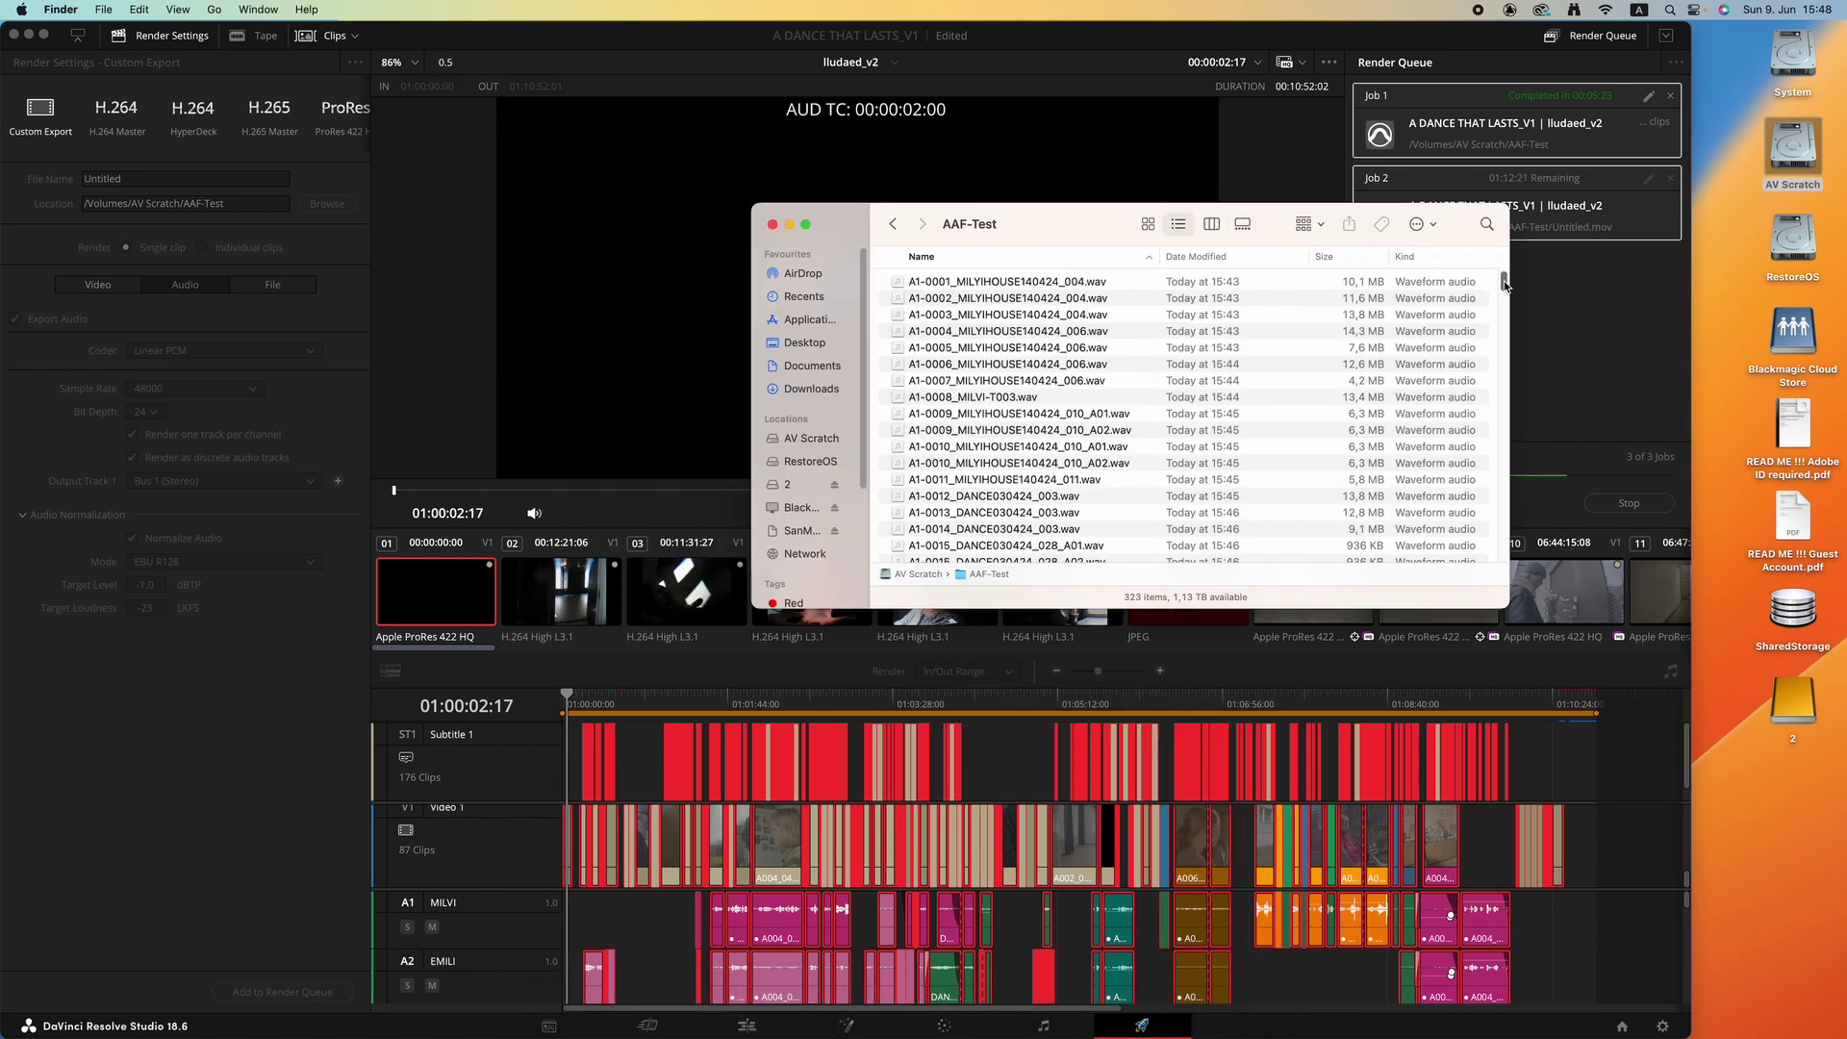
left_click_drag(1506, 284, 1487, 560)
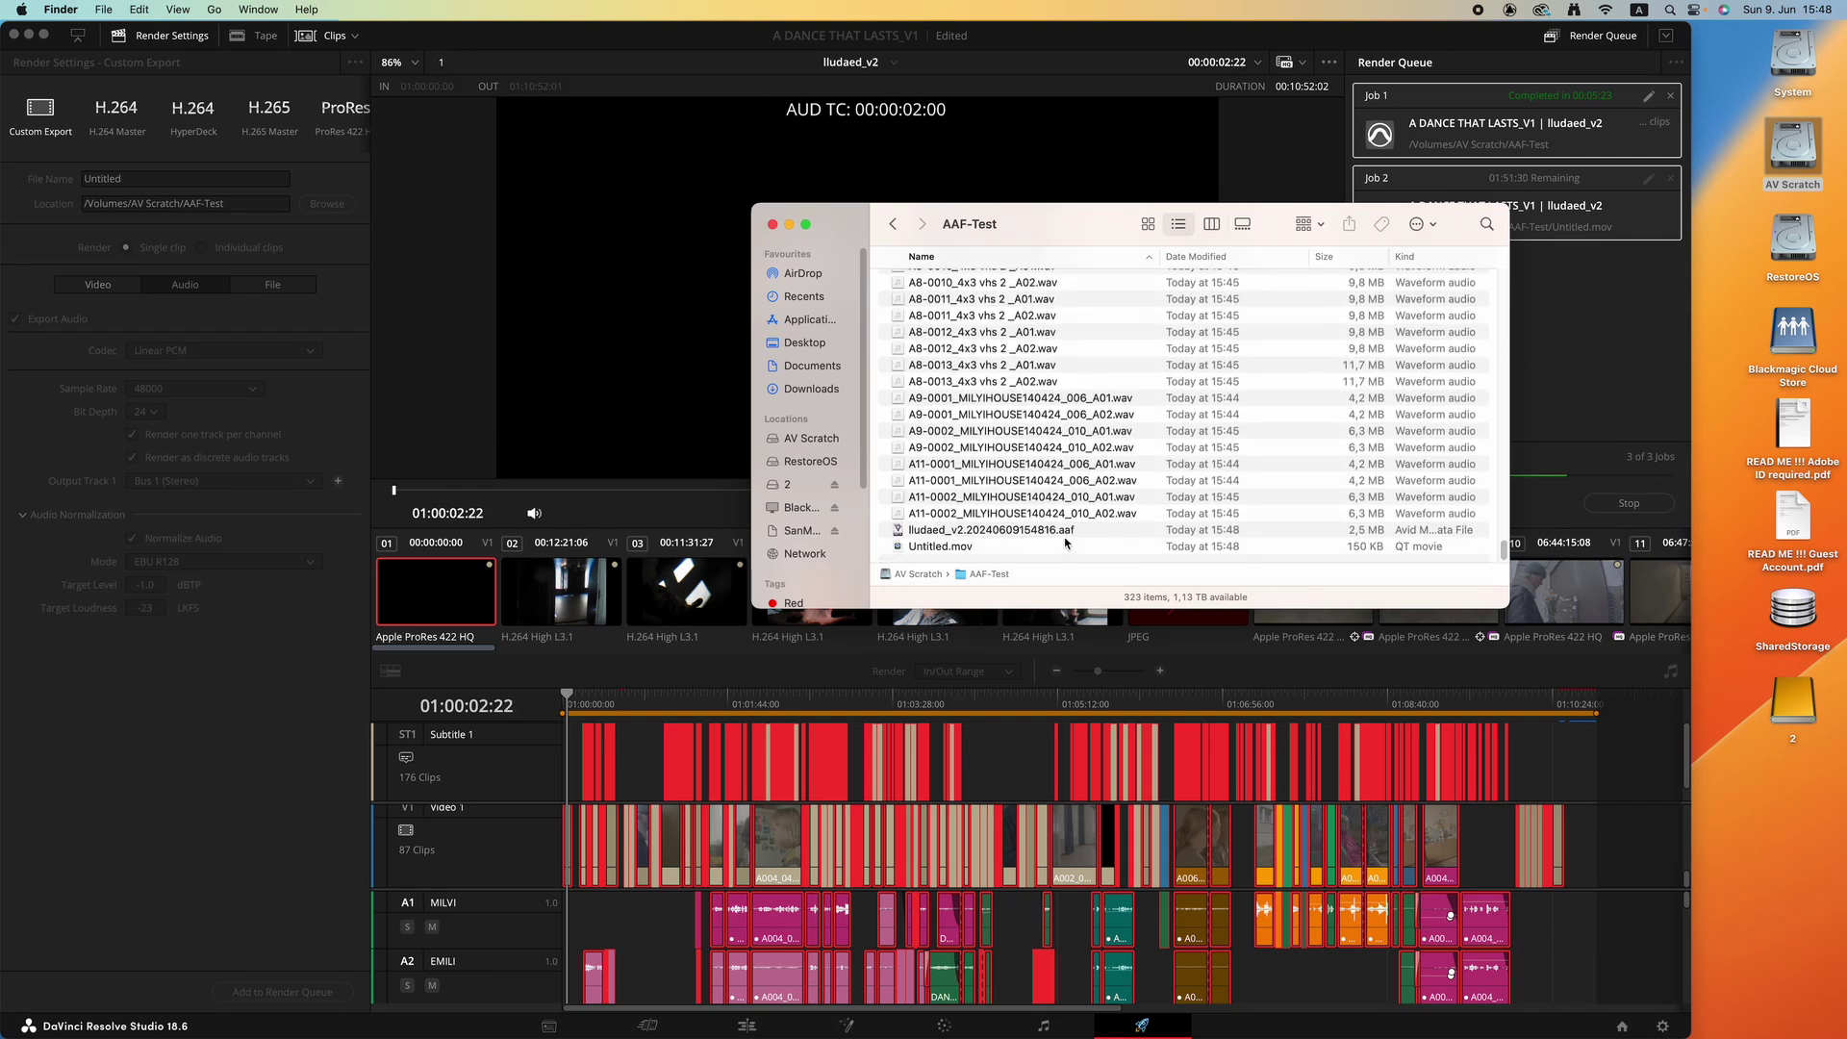
left_click_drag(1111, 225, 1005, 220)
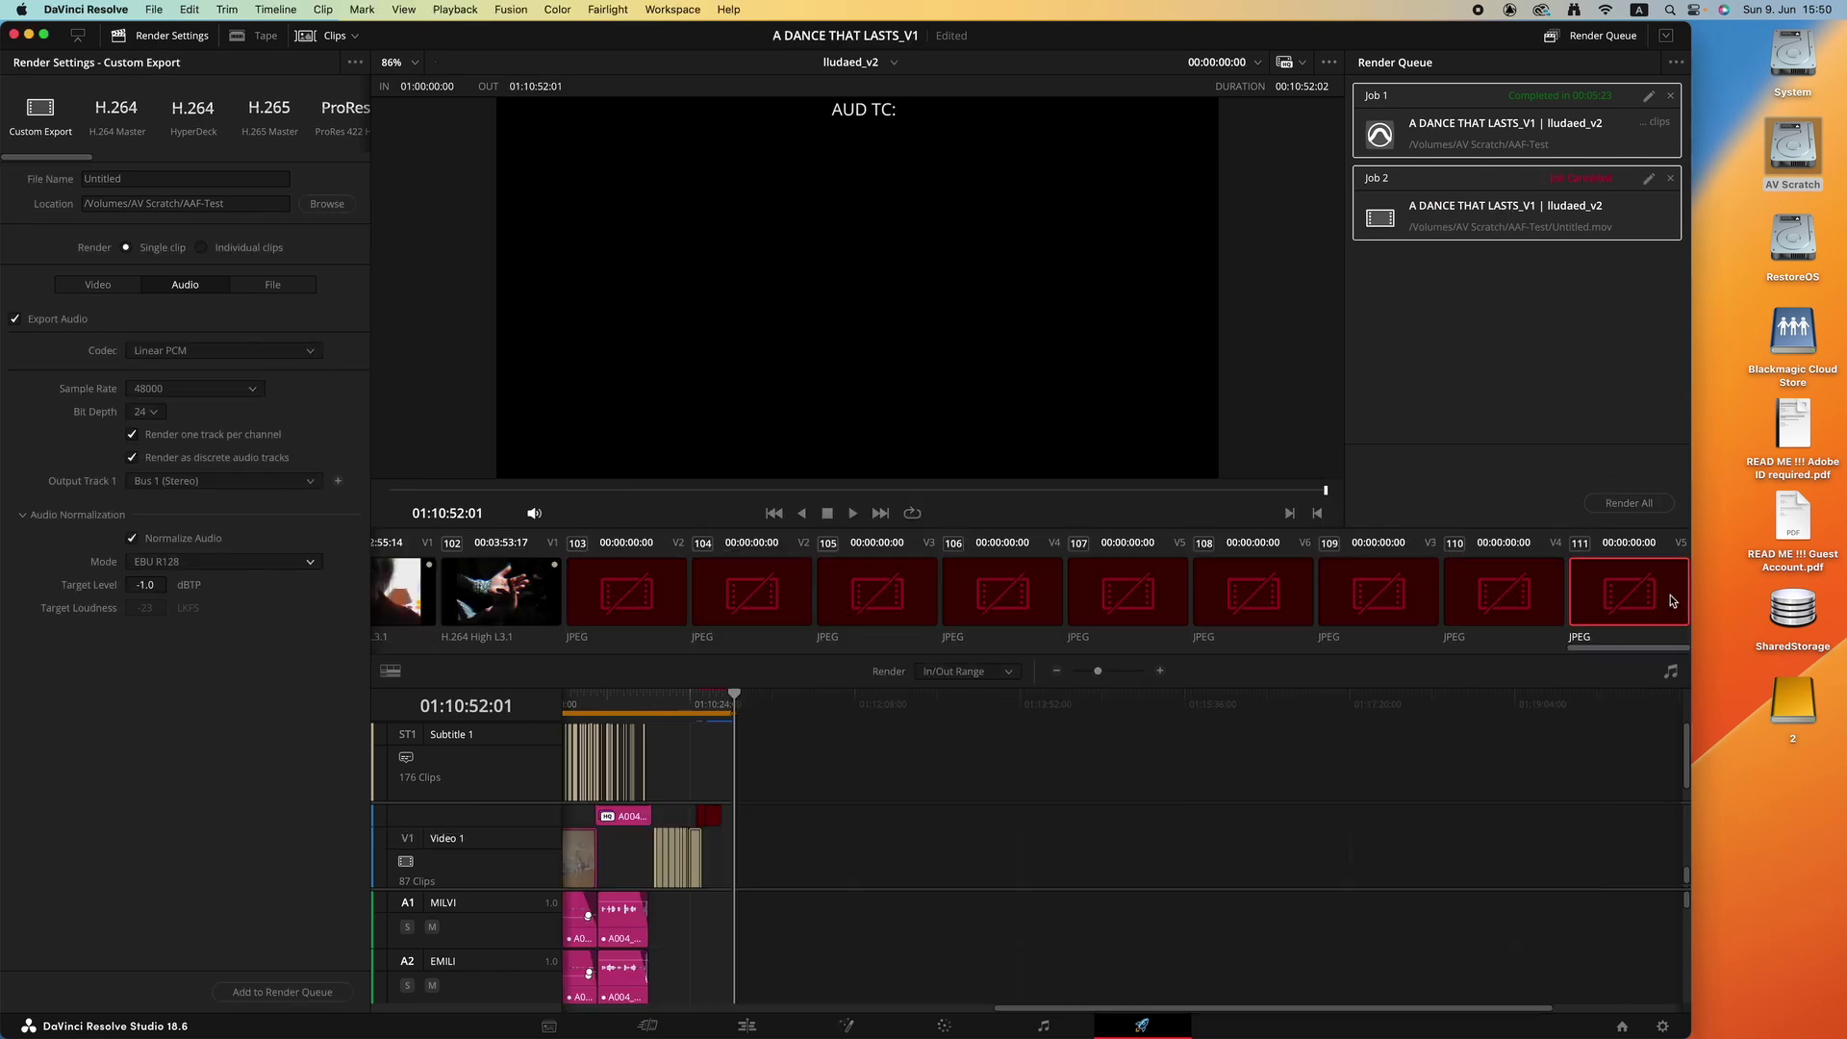
left_click(1509, 204)
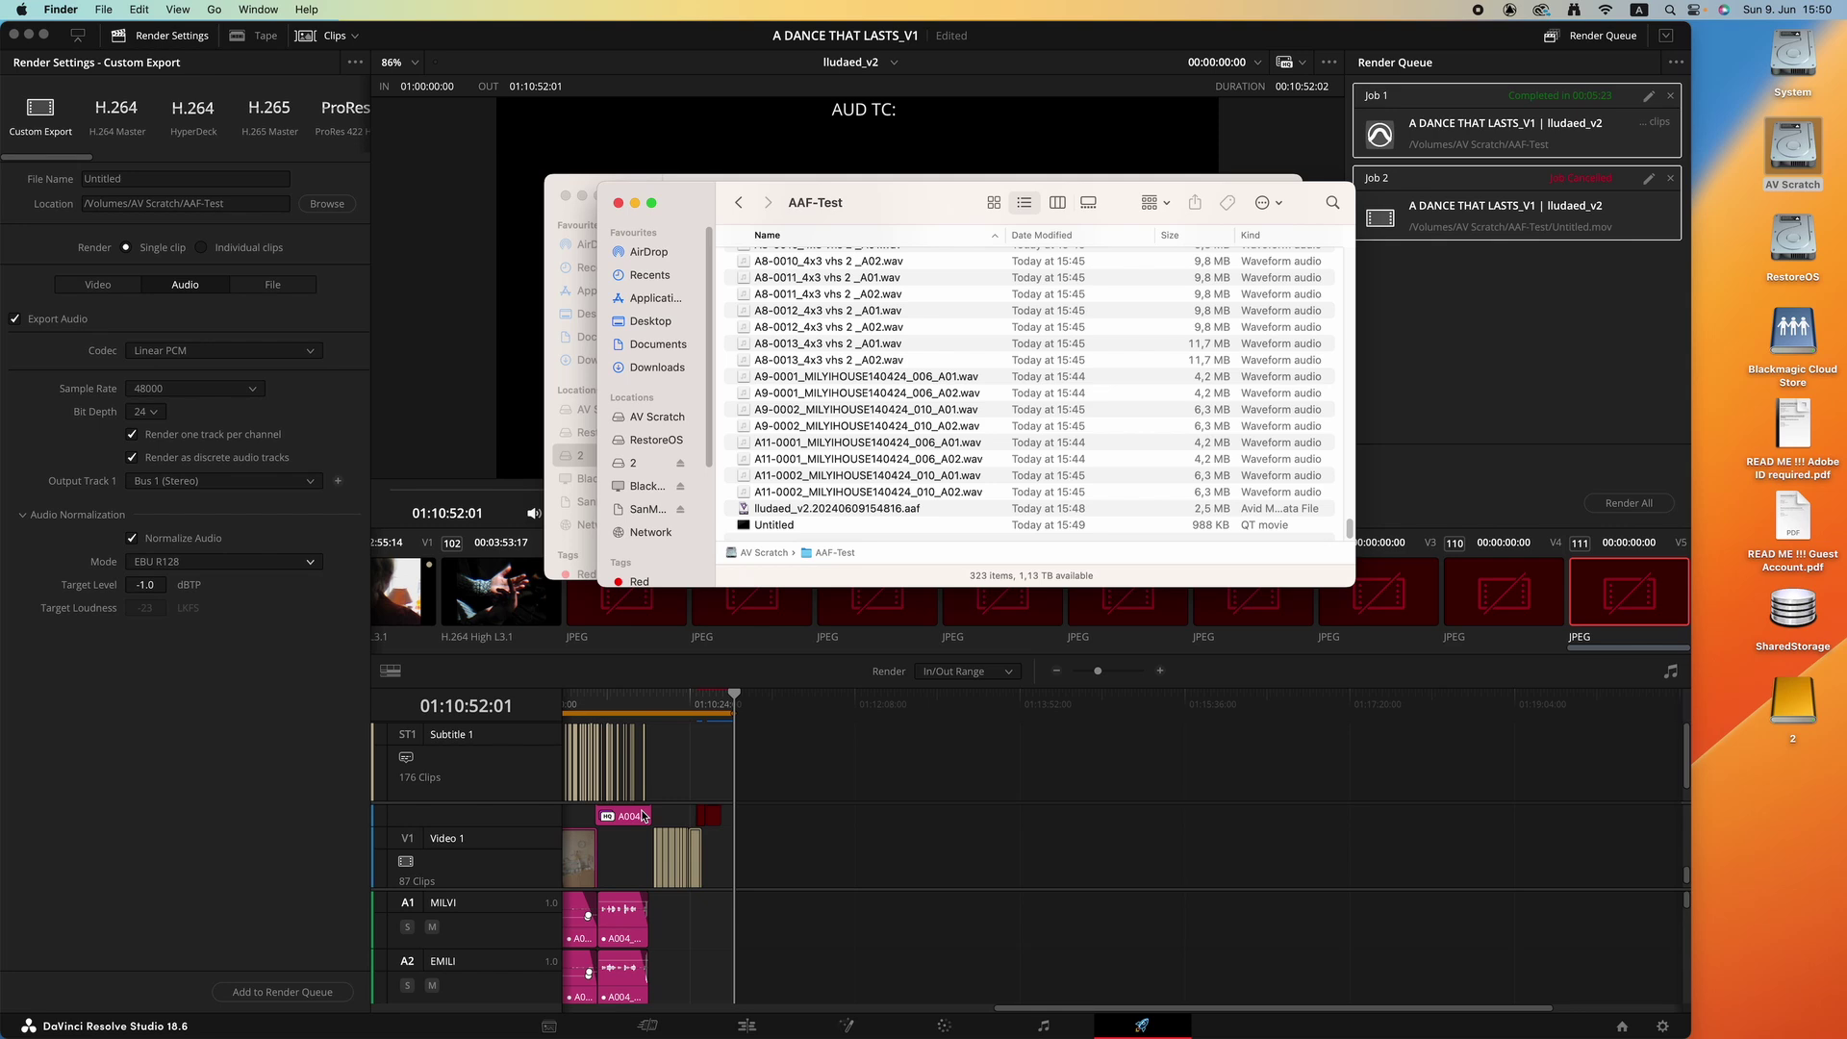
- In Chrome, highlight the YouTube video titles "Sound Design AAF Import and Organization in Pro Tools" Part 1 and Part 2
left_click_drag(146, 847, 671, 859)
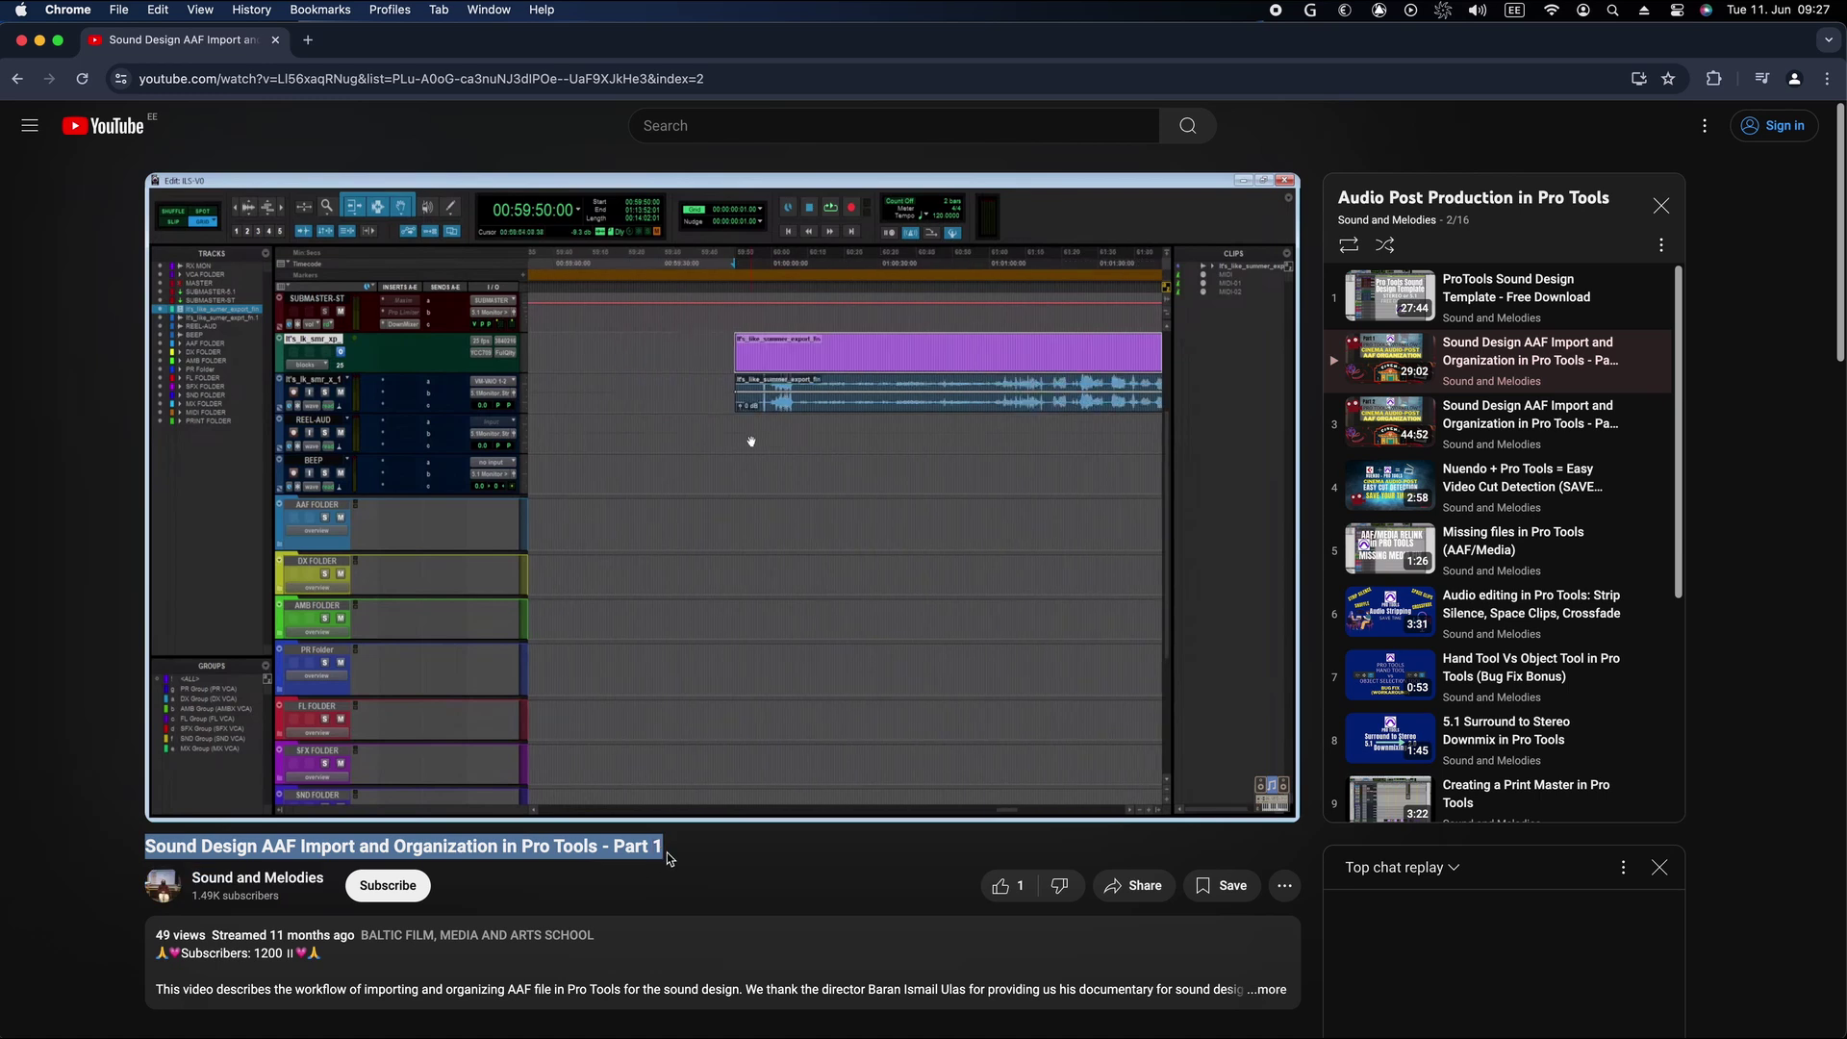
left_click(725, 855)
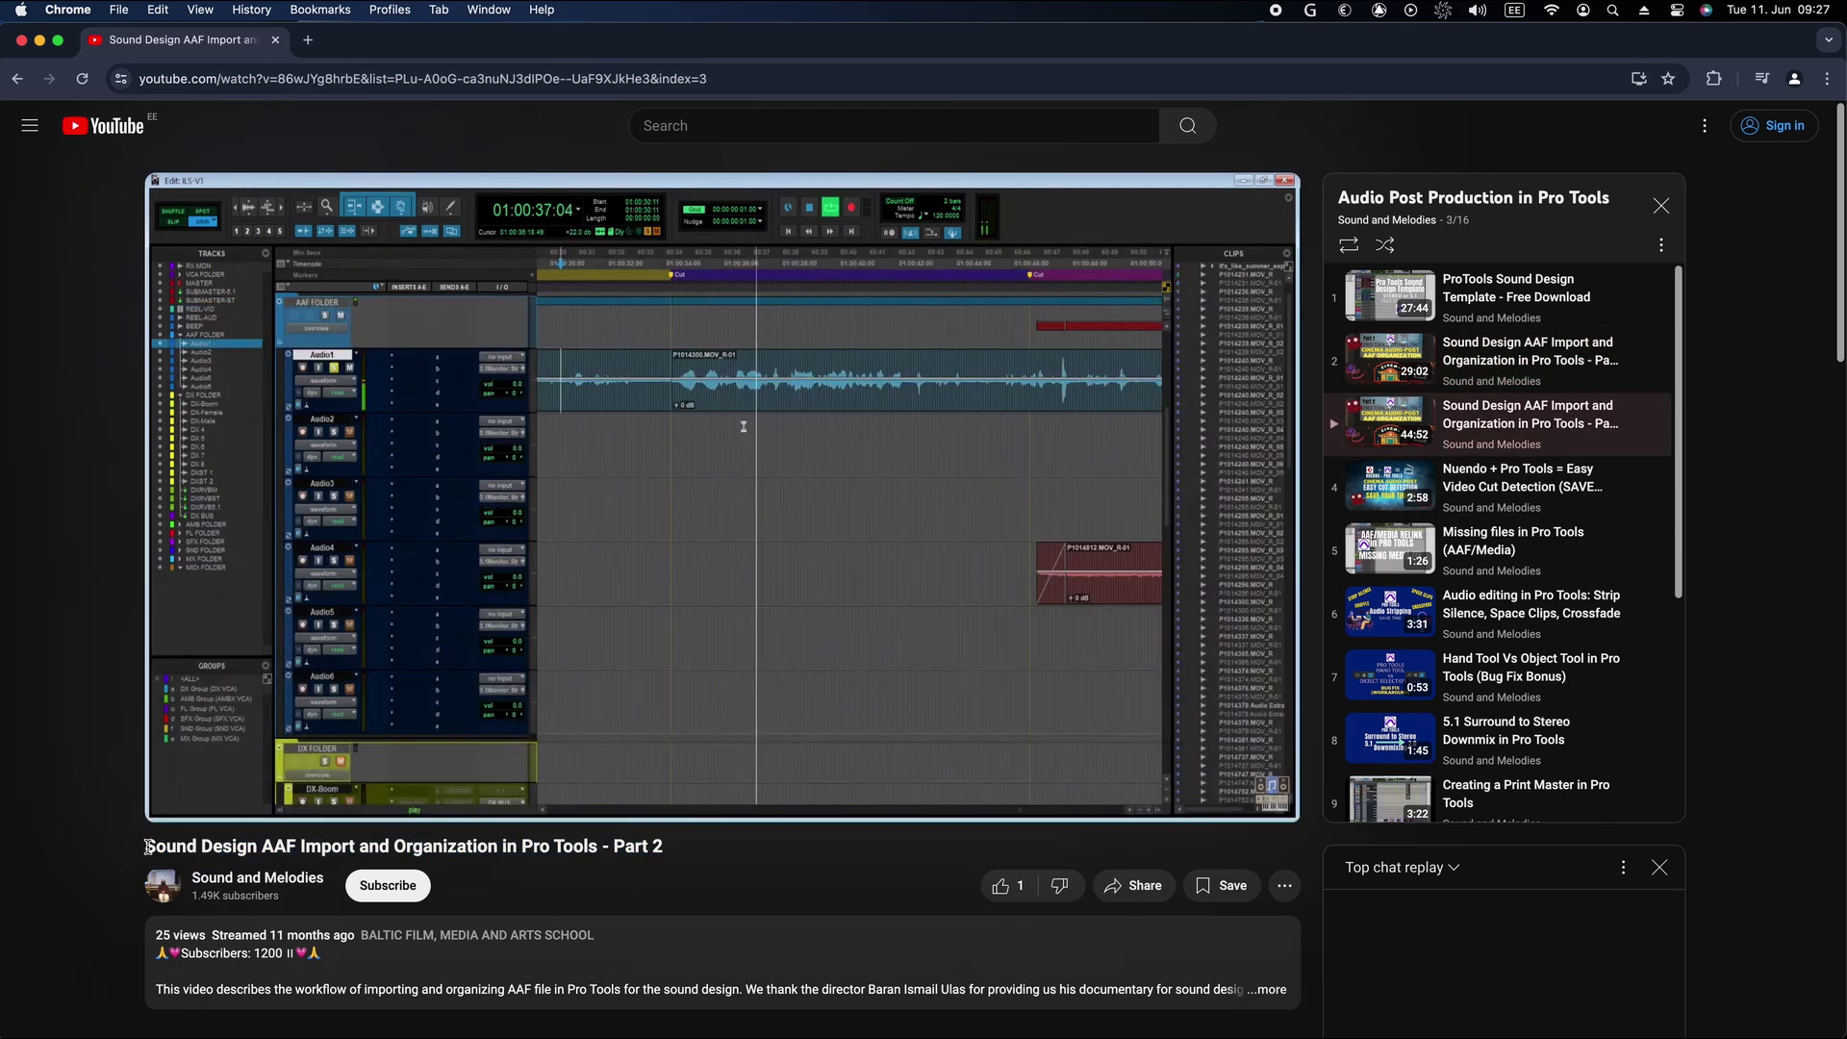
left_click_drag(142, 854, 666, 851)
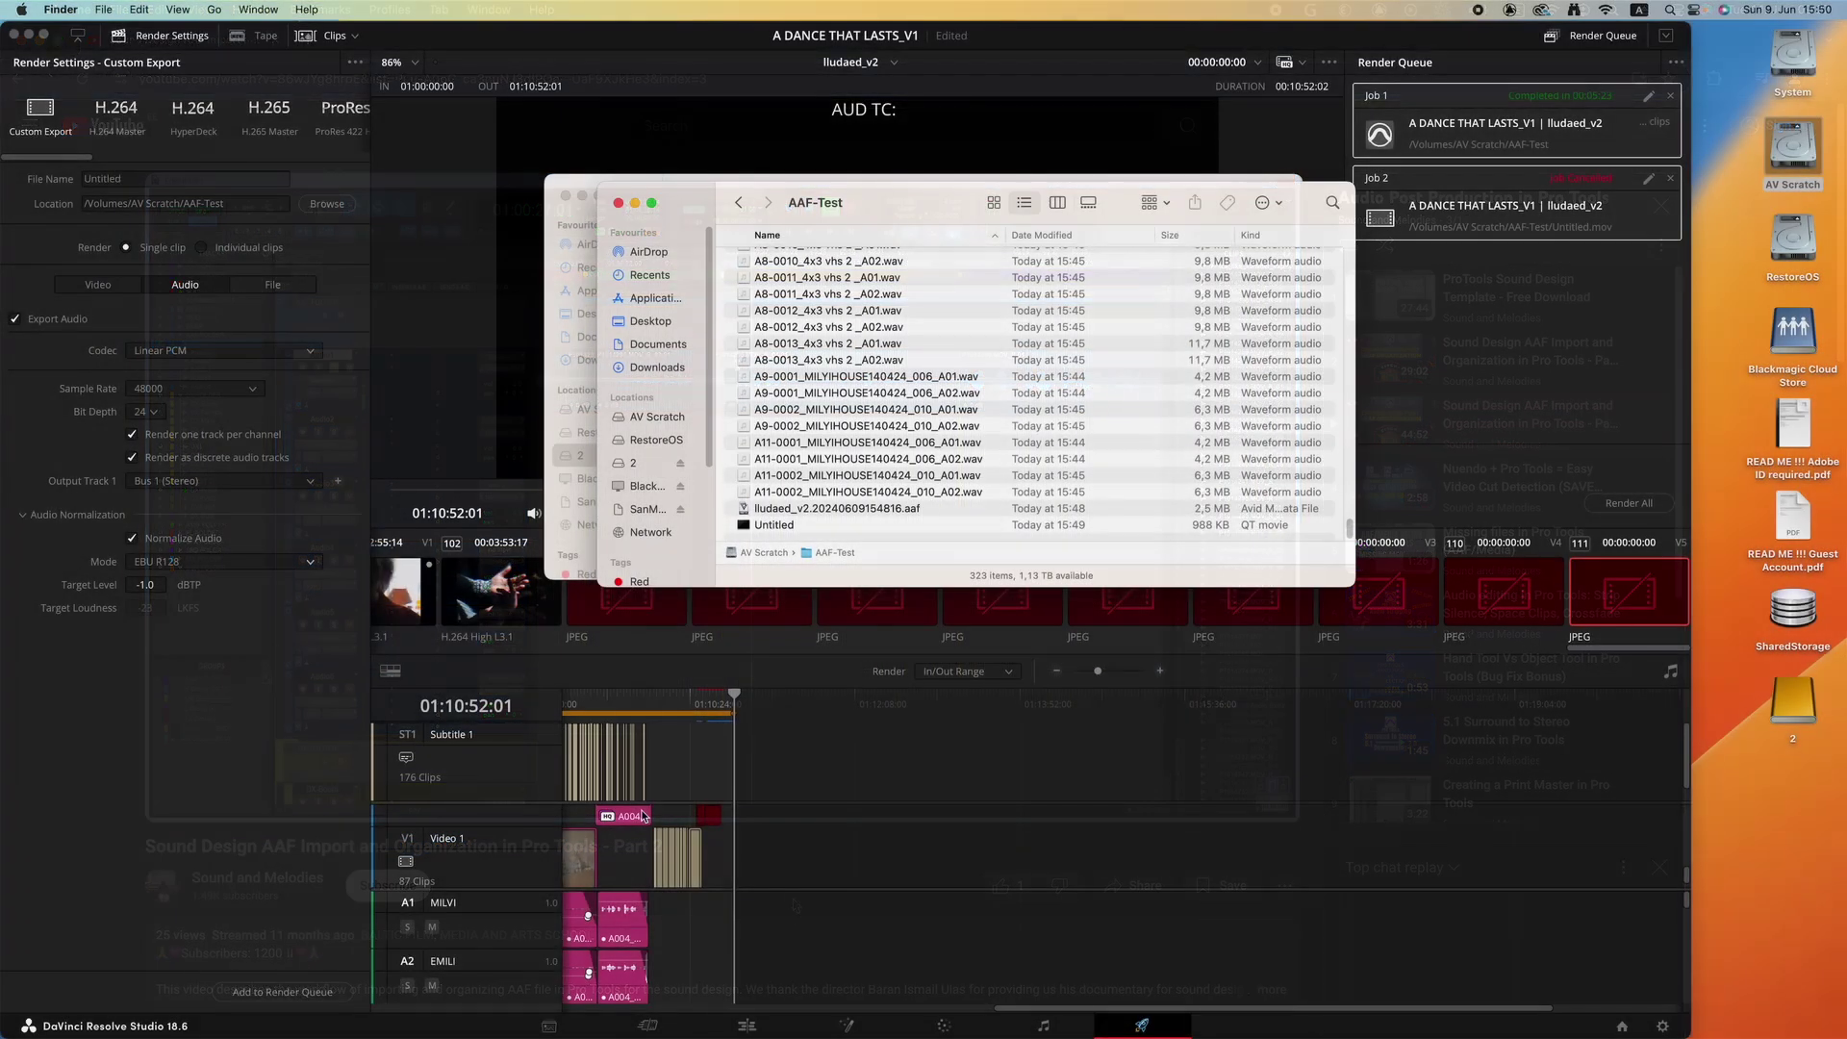